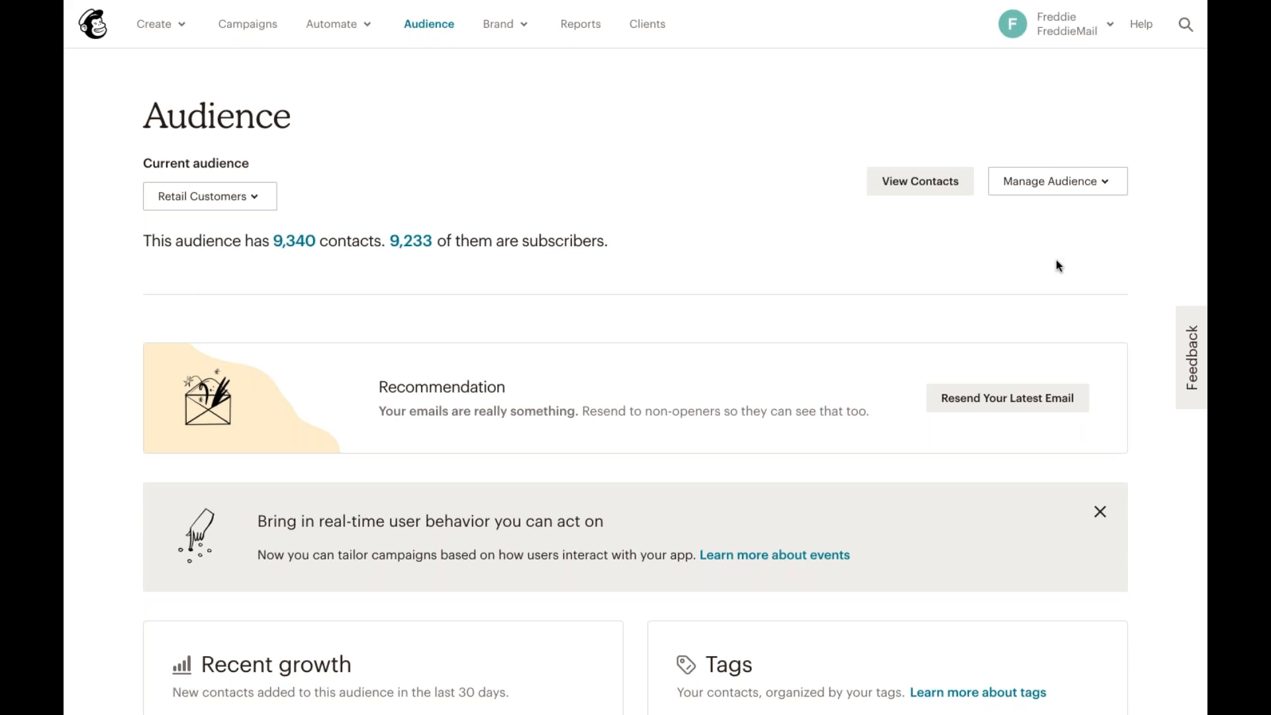
Step: Open the saved email templates list
click(516, 27)
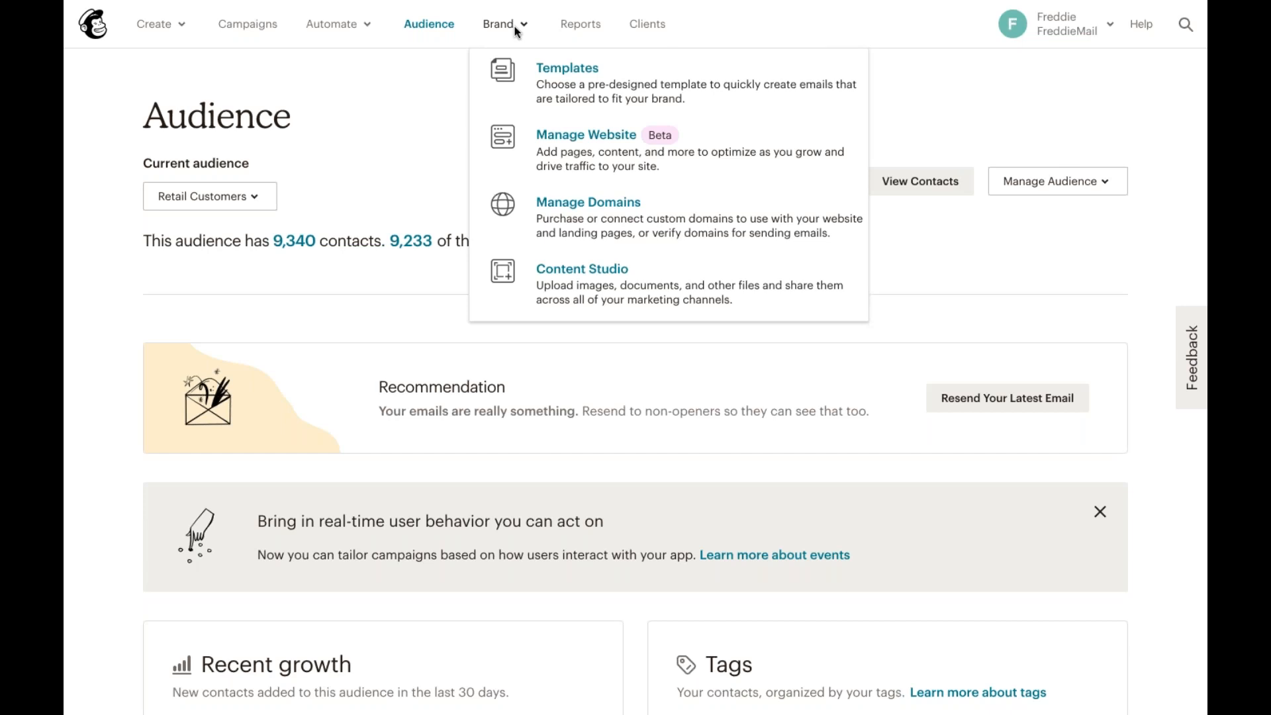
click(679, 90)
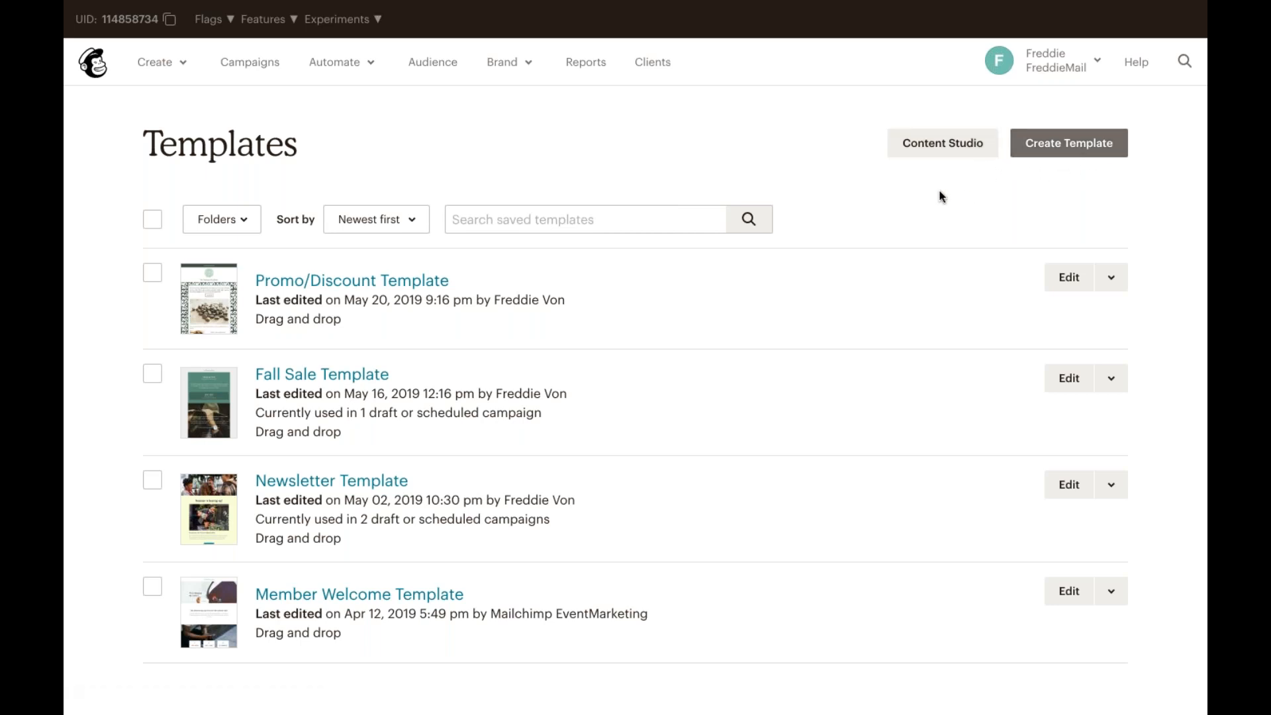
Step: Open Content Studio and view the upload options, including Import from URL
click(519, 63)
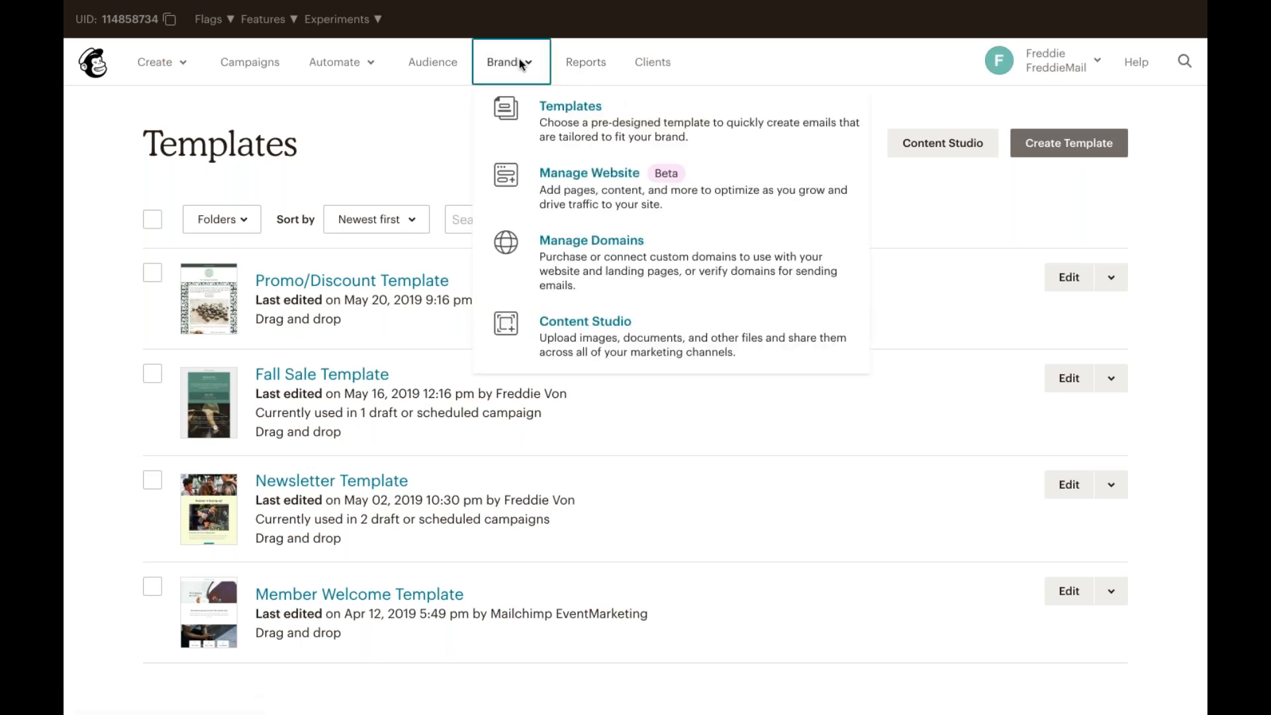
click(630, 340)
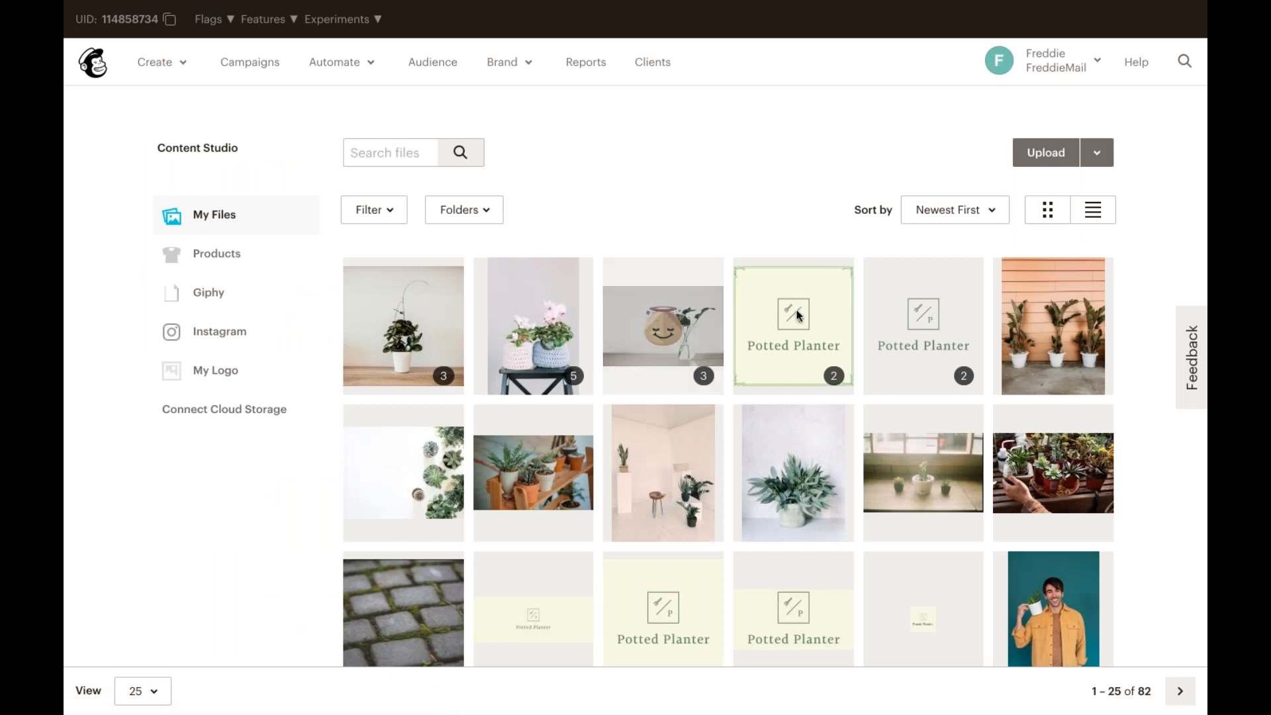
click(1100, 160)
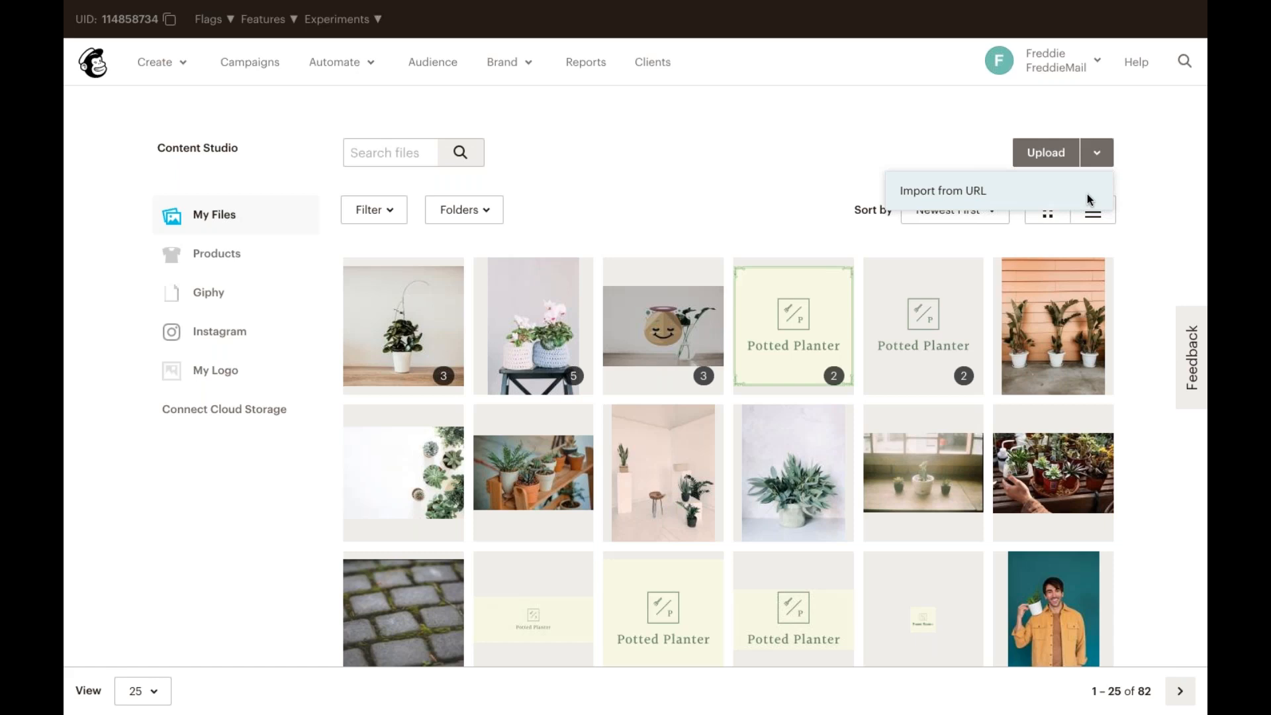
click(745, 173)
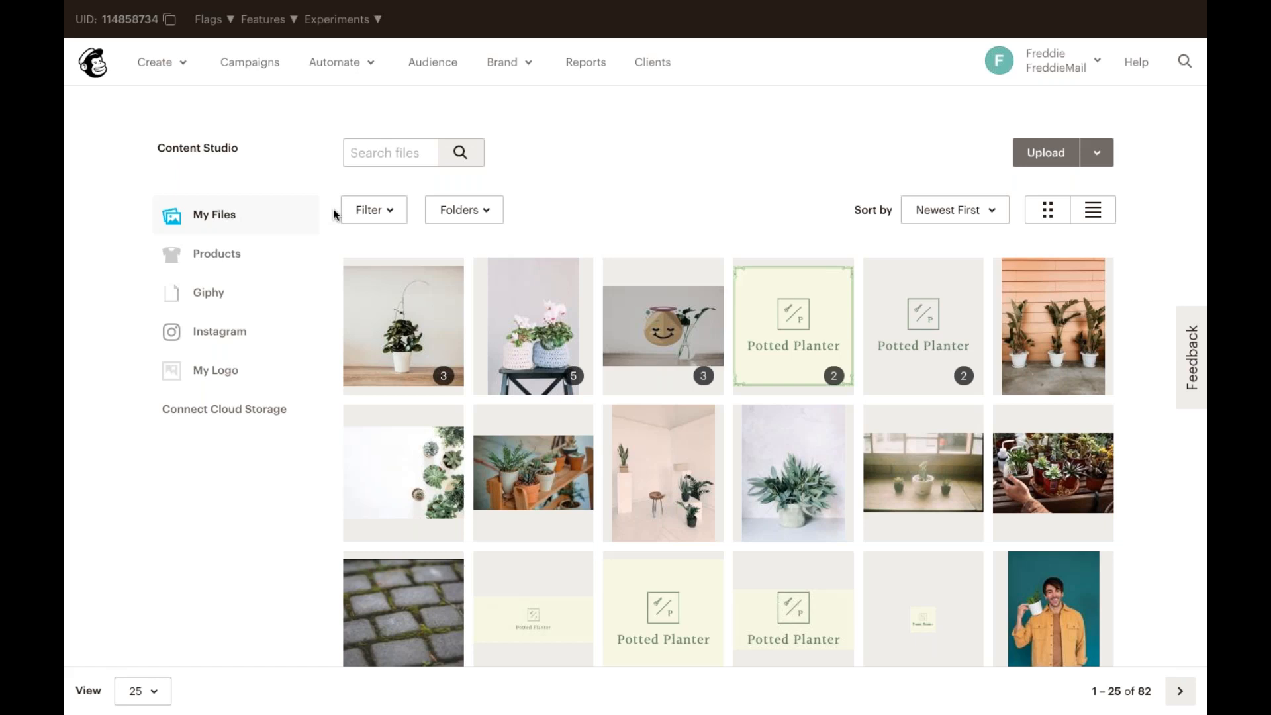
Step: Browse the Products and Giphy libraries and search Giphy for Mailchimp
click(301, 258)
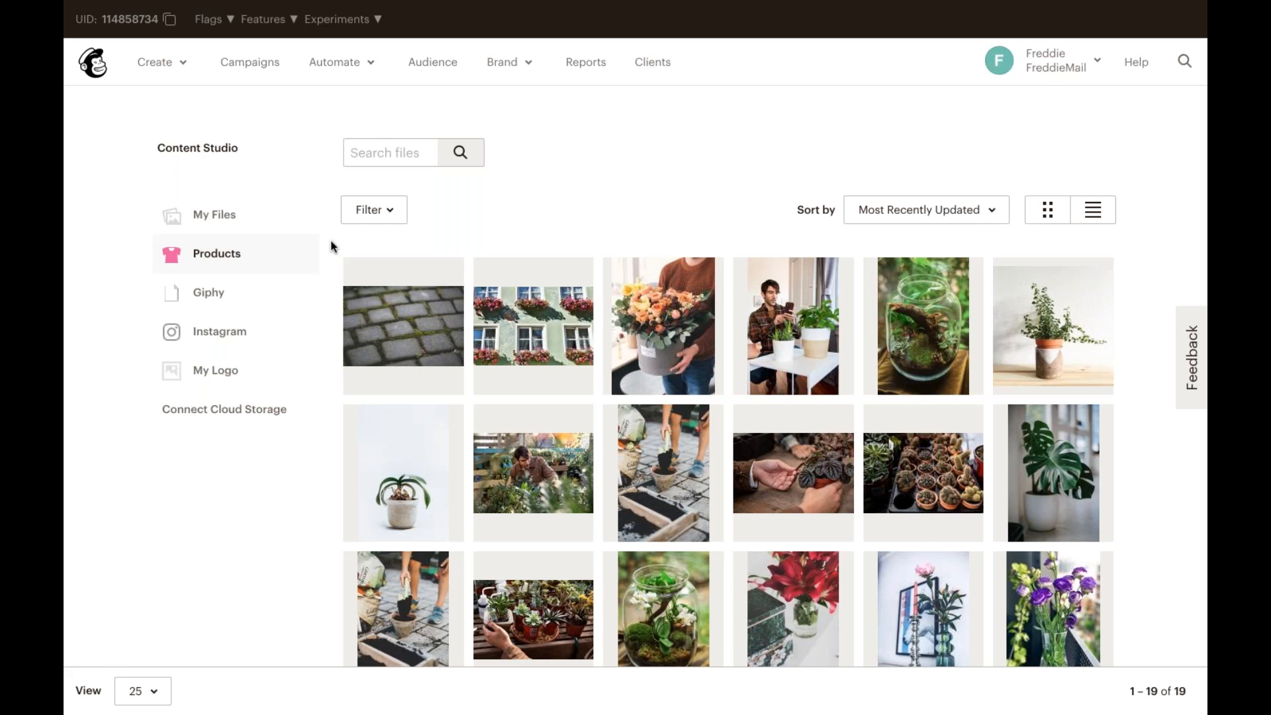
click(293, 292)
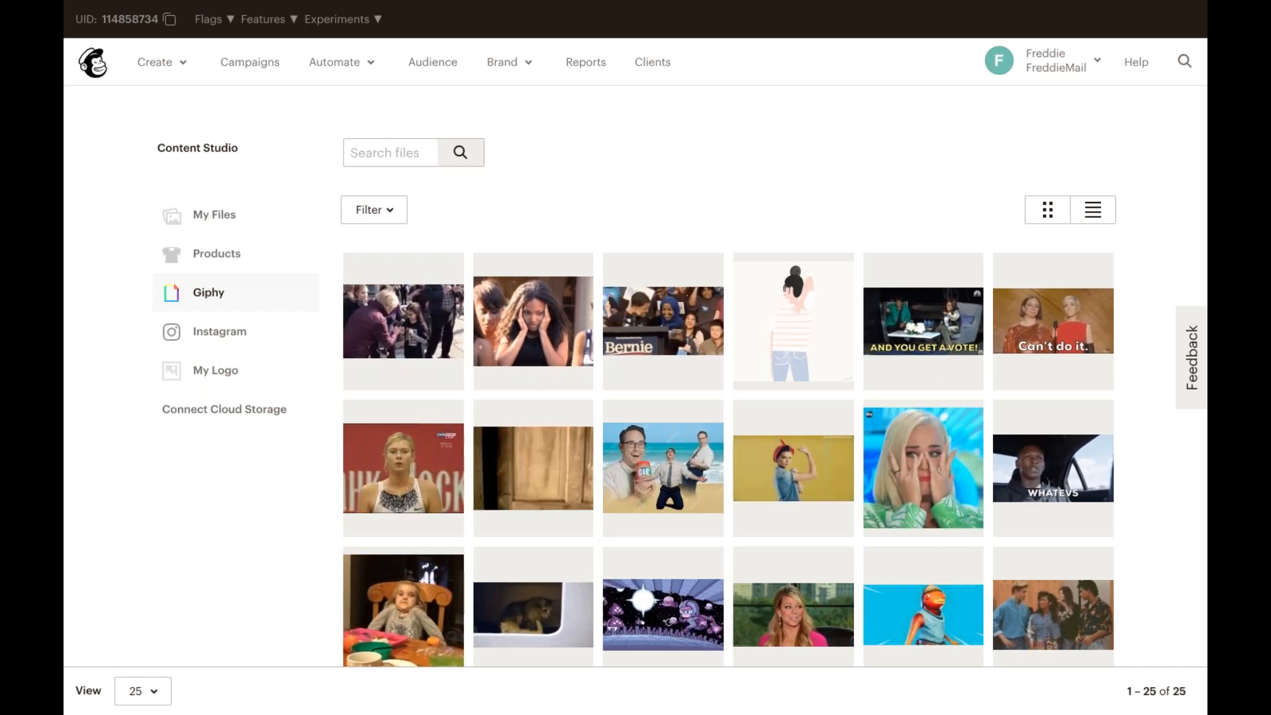
click(381, 153)
text(M)
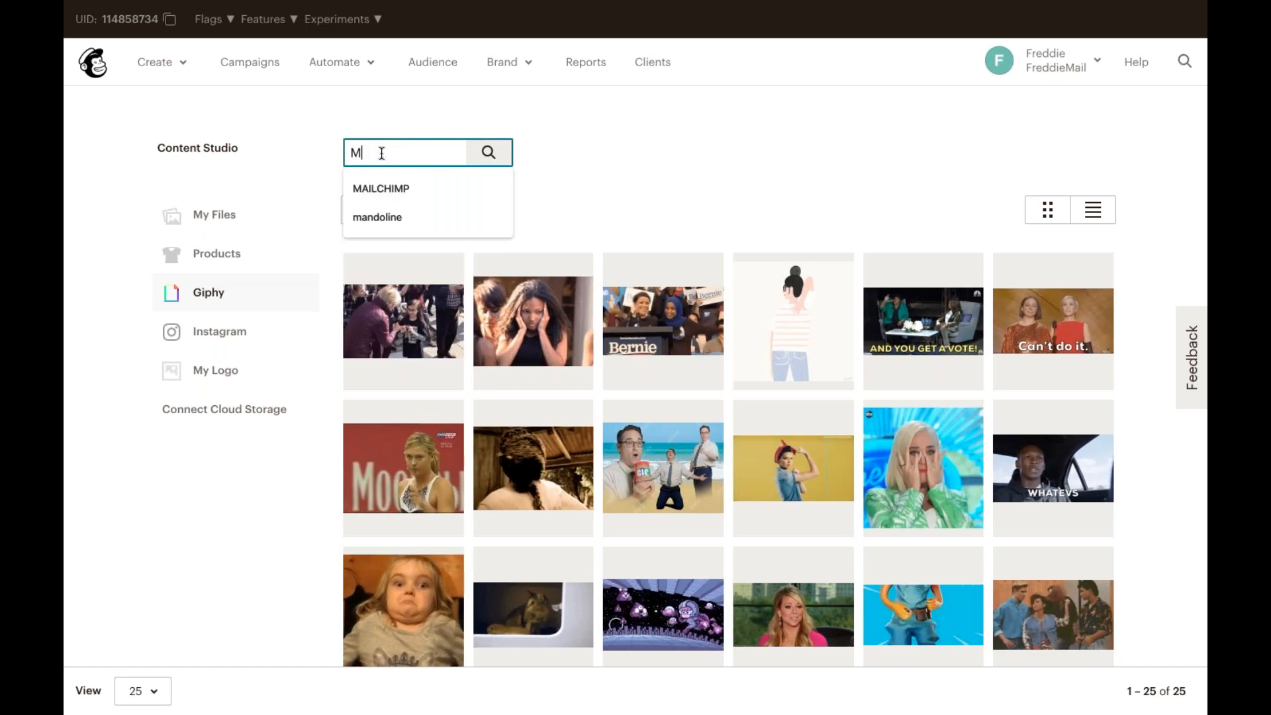
text(ailchi)
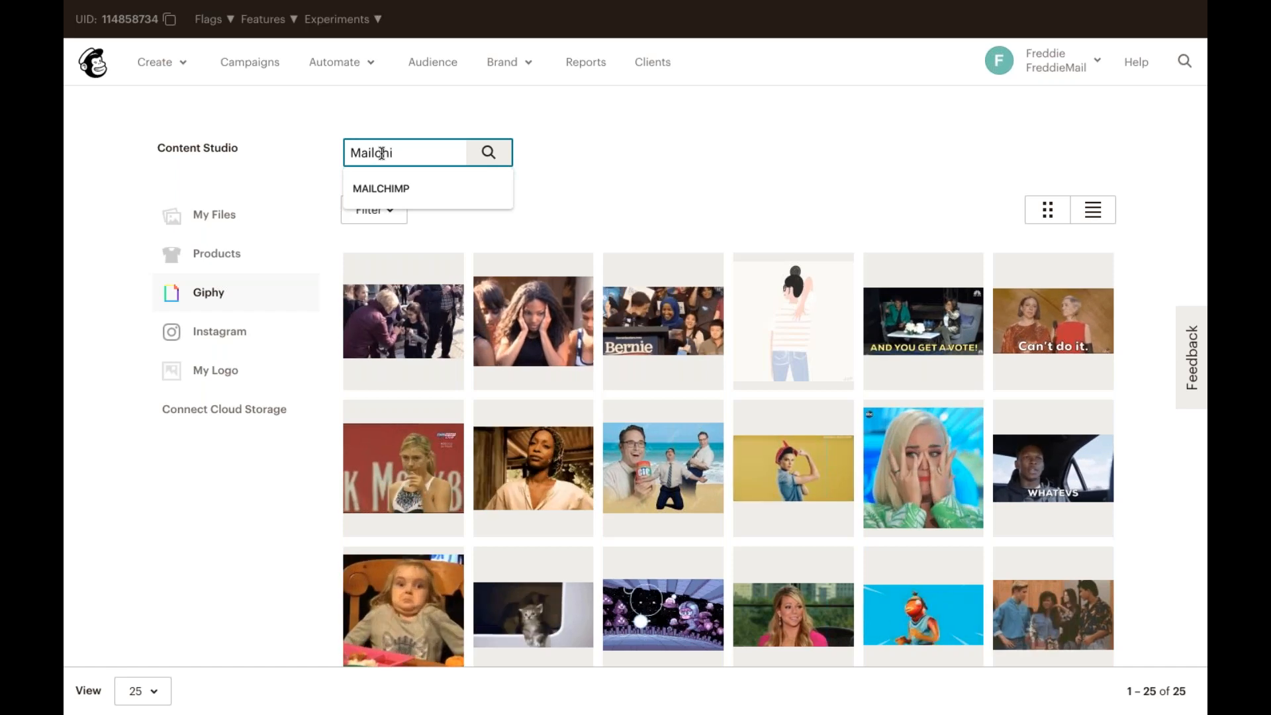
text(mp)
key(Return)
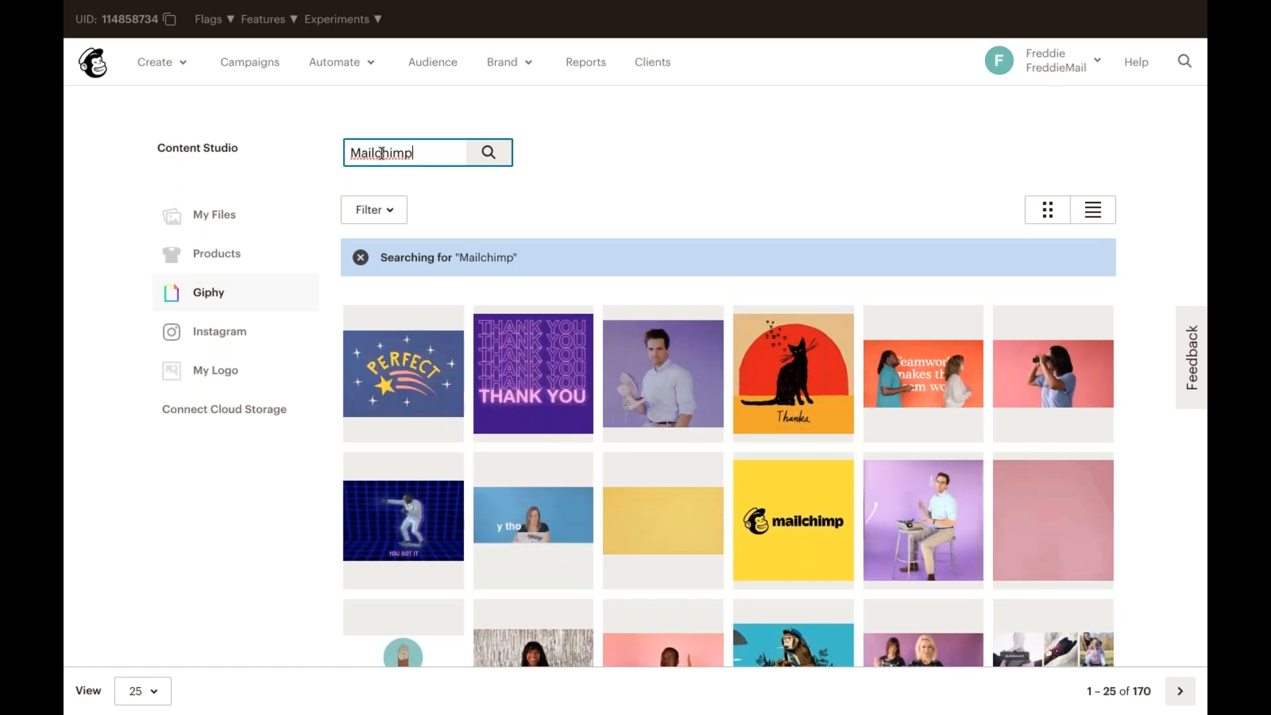
Step: View the Instagram and My Logo libraries, then return to My Files and clear the search
click(241, 336)
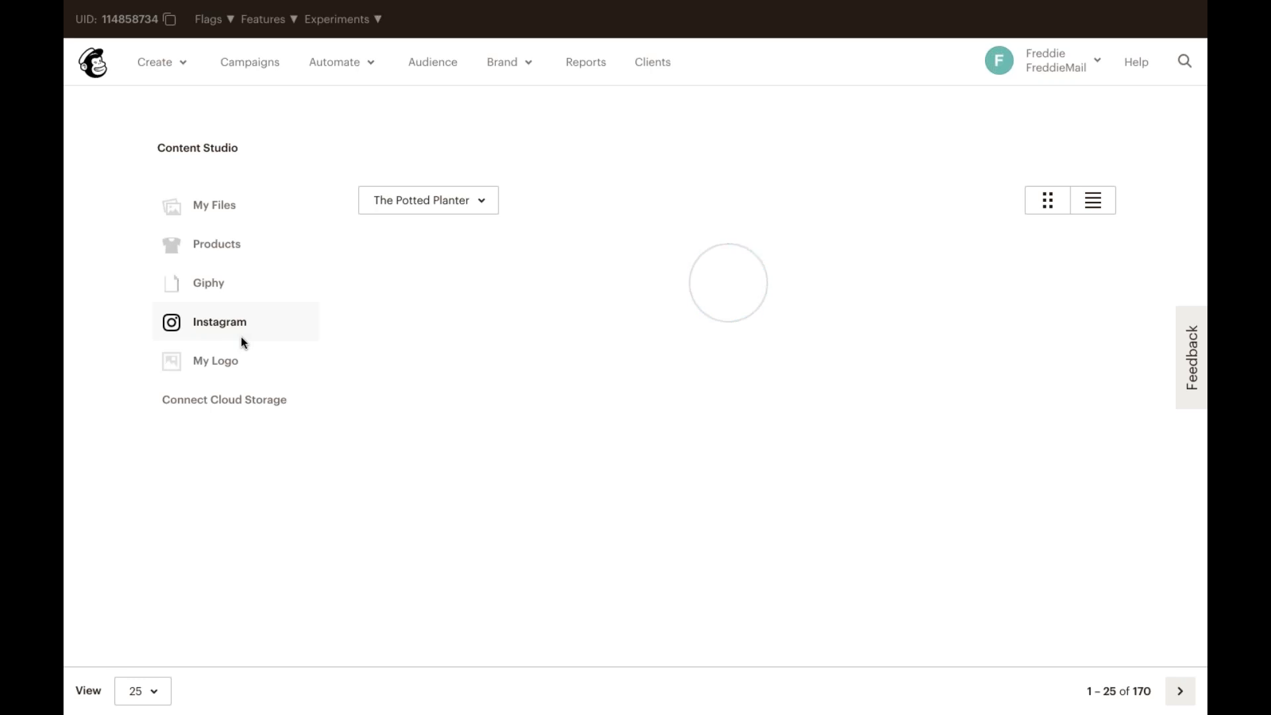
click(242, 348)
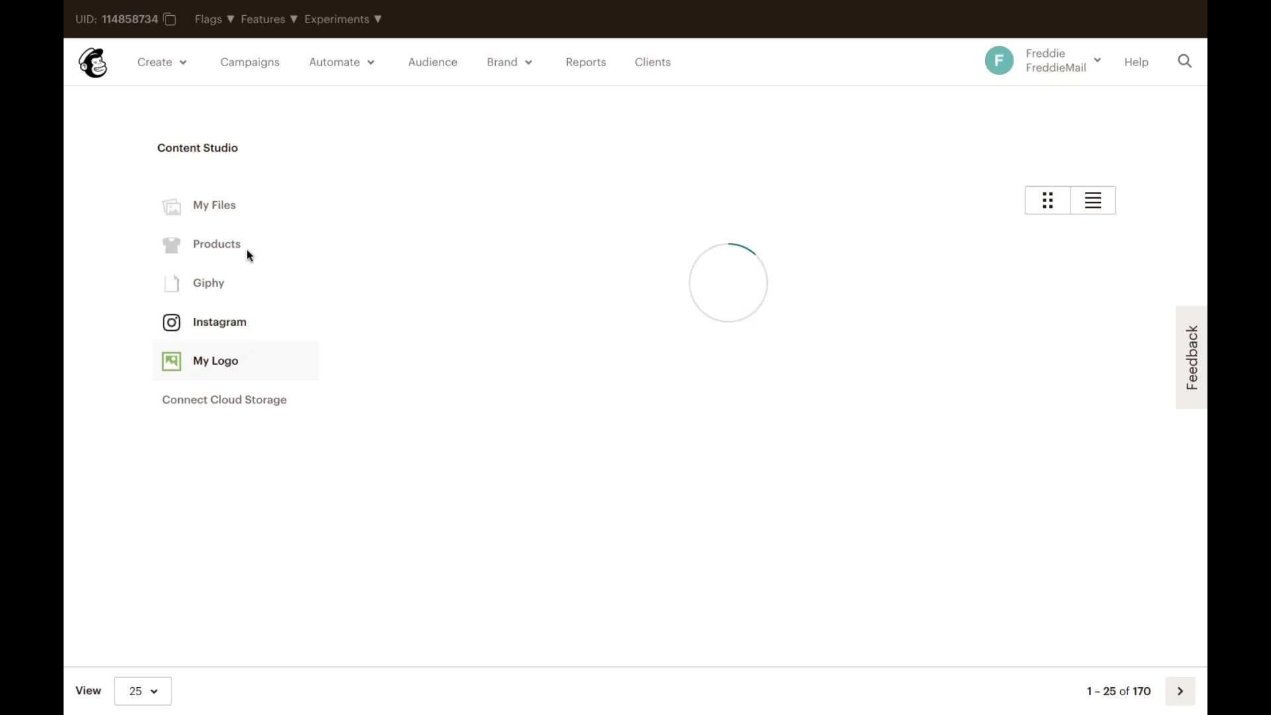
click(248, 205)
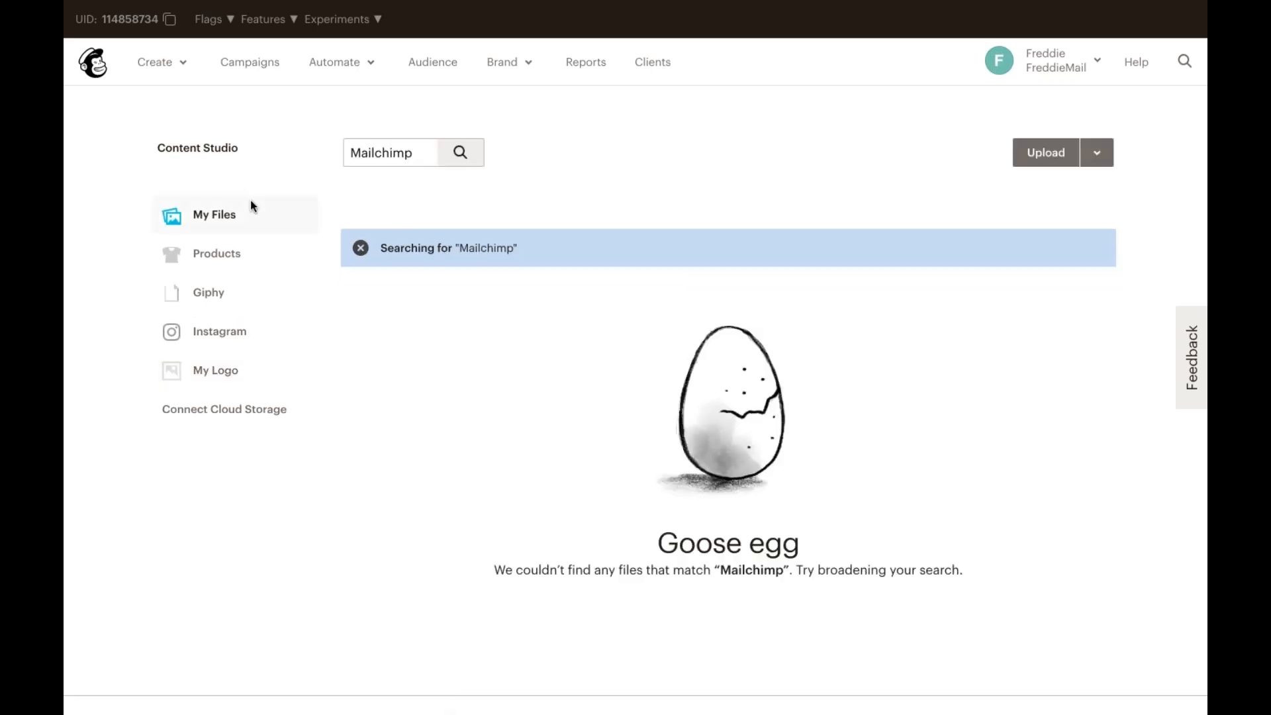
click(361, 248)
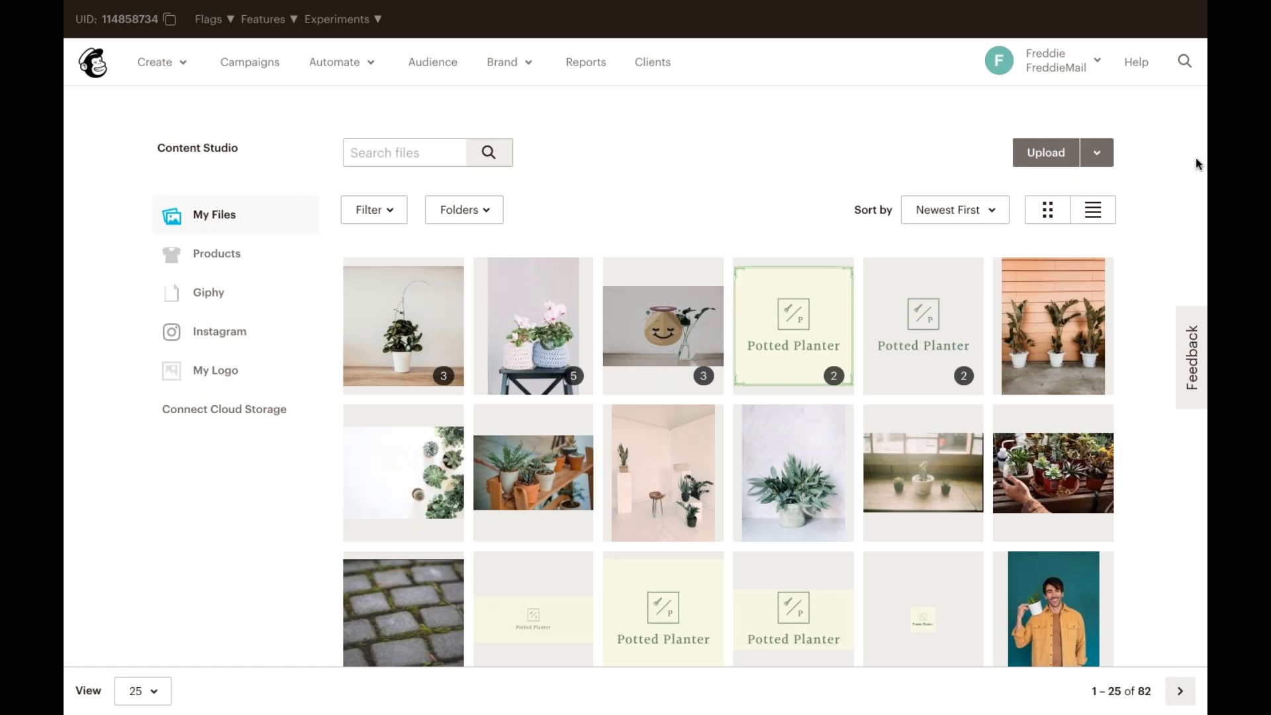
Step: Return to the templates list and start creating a new template
key(super+Tab)
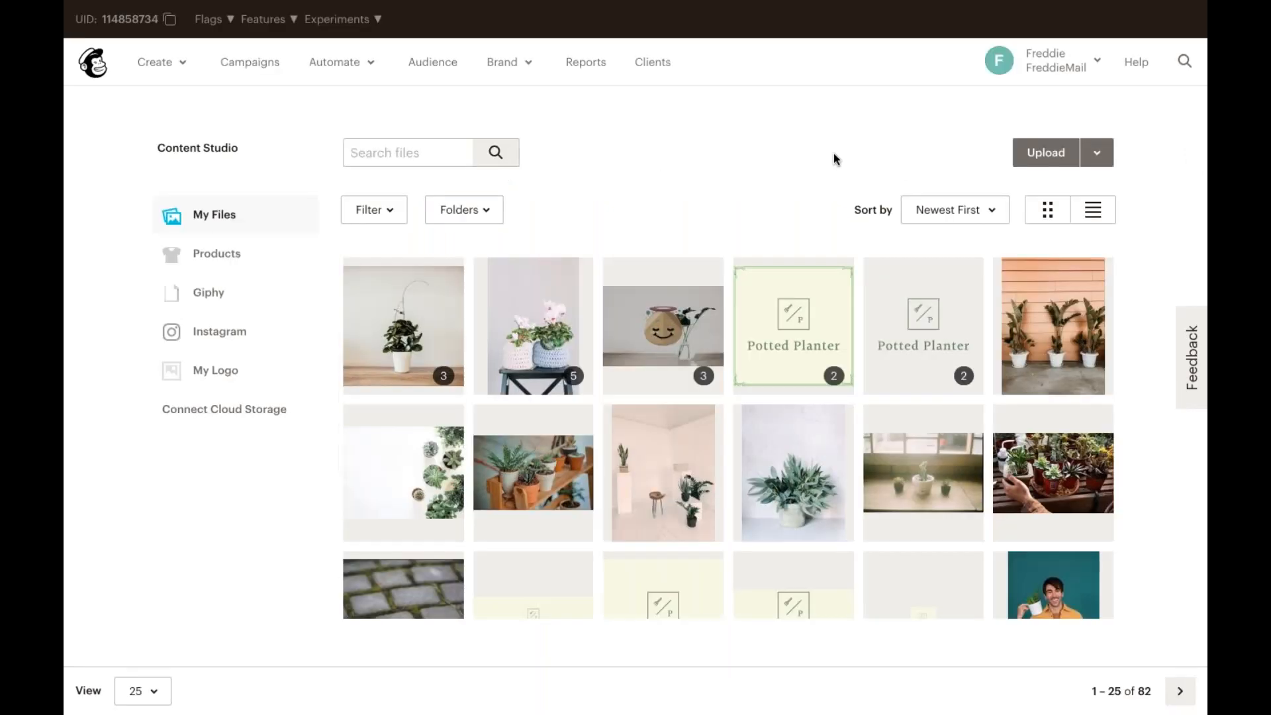
click(532, 62)
click(565, 118)
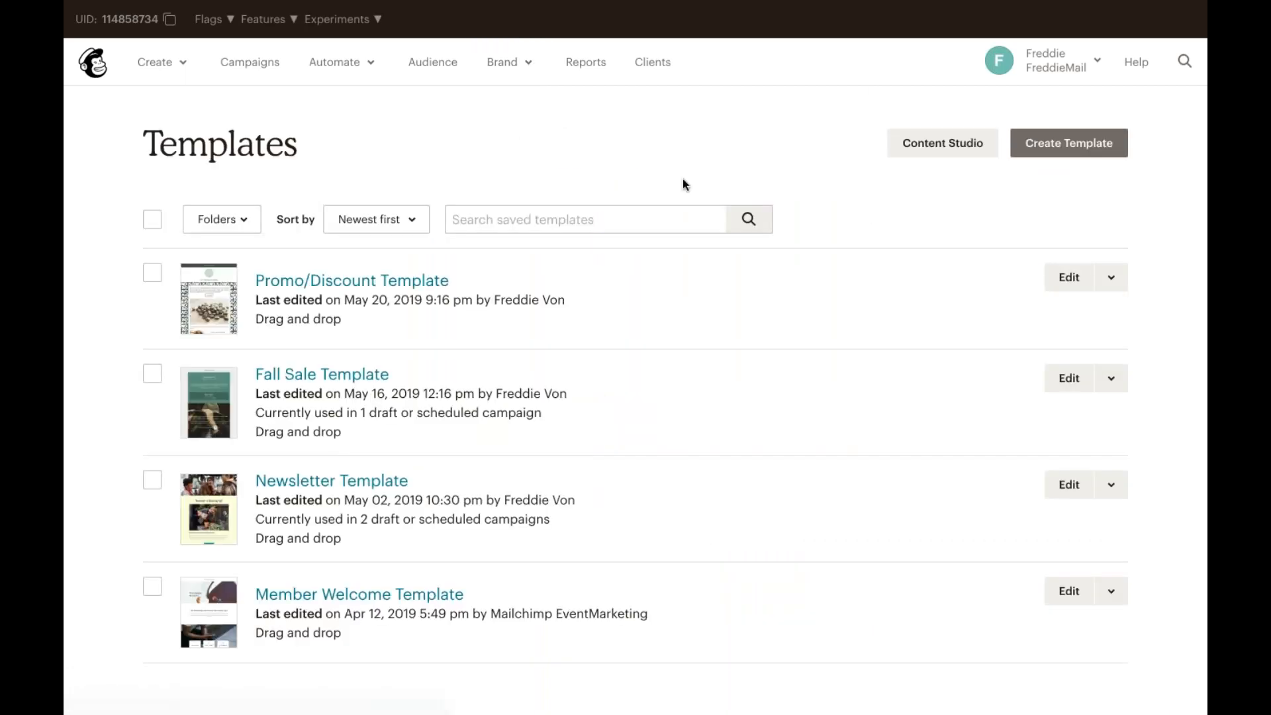
click(1070, 148)
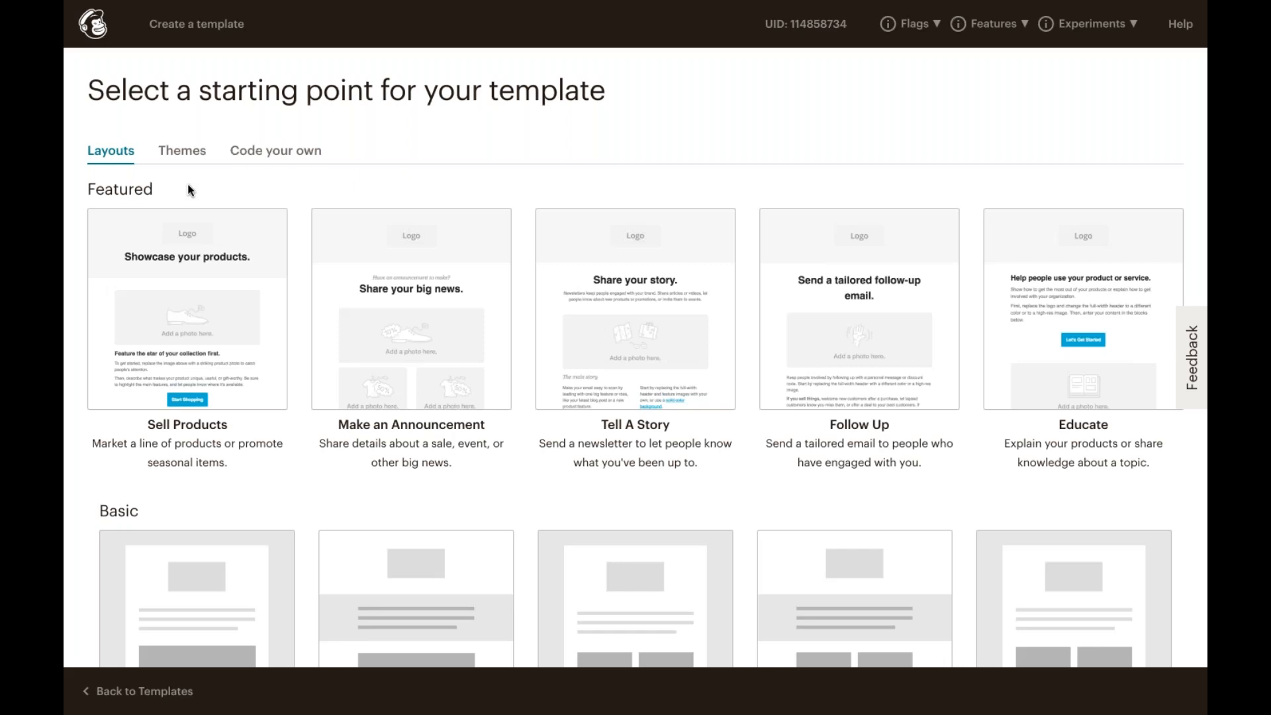
Step: Open the Sell Products featured layout in the template editor to preview it
click(241, 342)
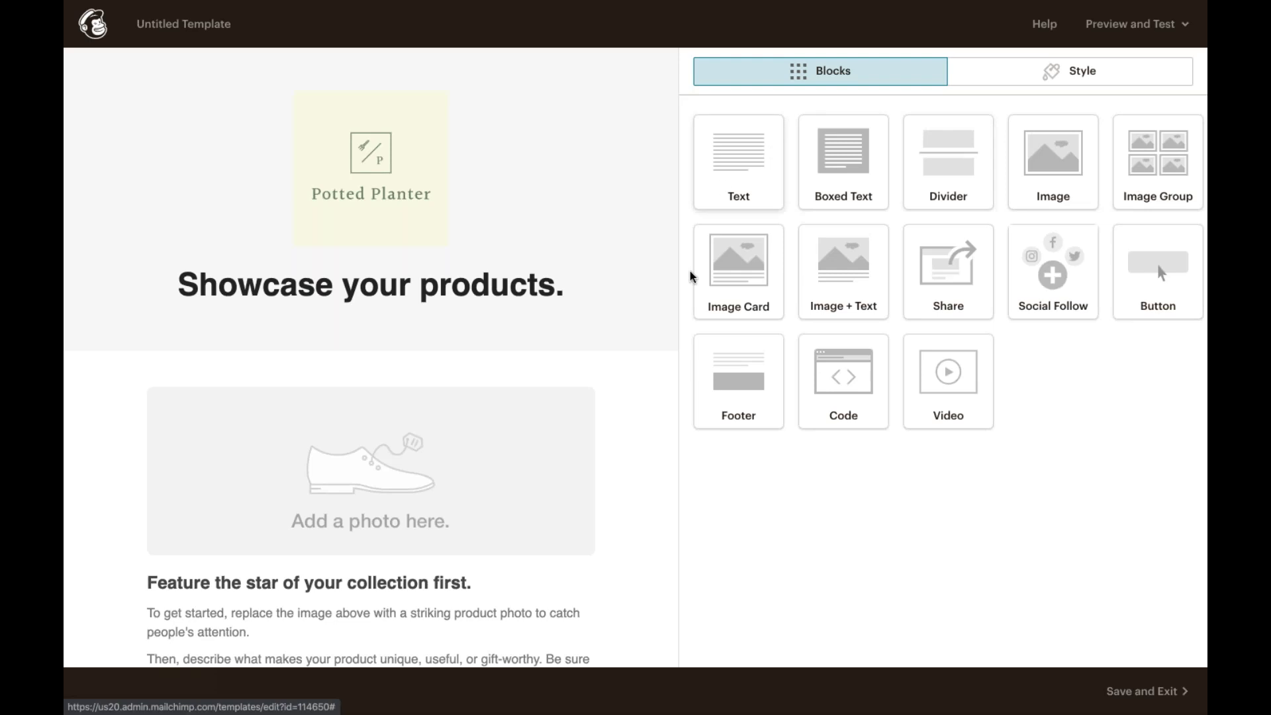
mouse_move(626, 351)
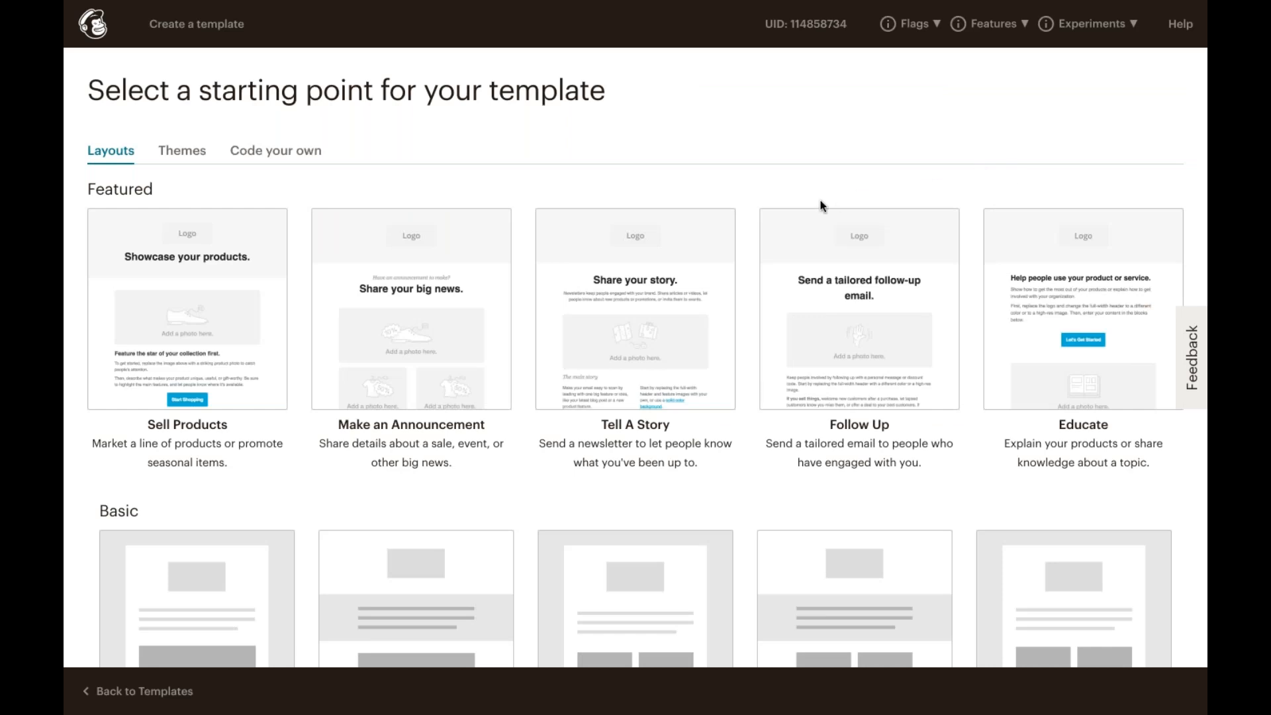
Step: Scroll through the Basic layouts available as starting points
scroll(766, 298, down, 2)
scroll(766, 297, down, 4)
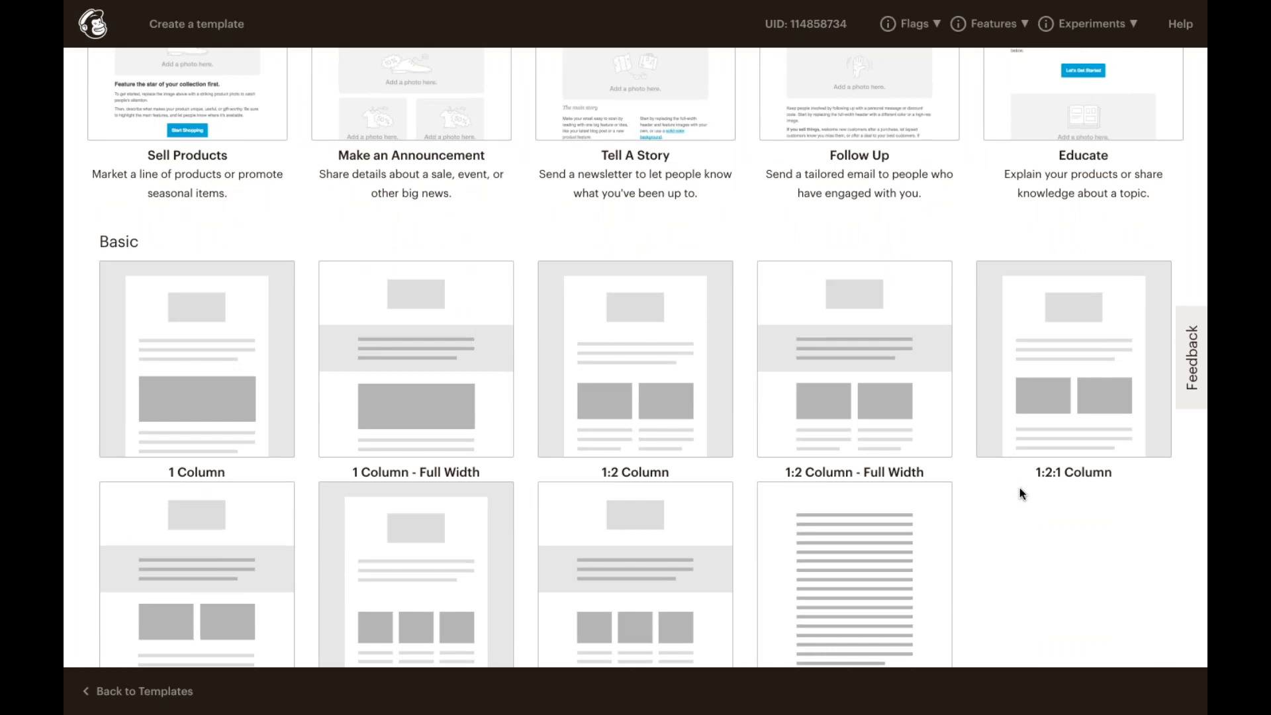
scroll(1019, 487, down, 2)
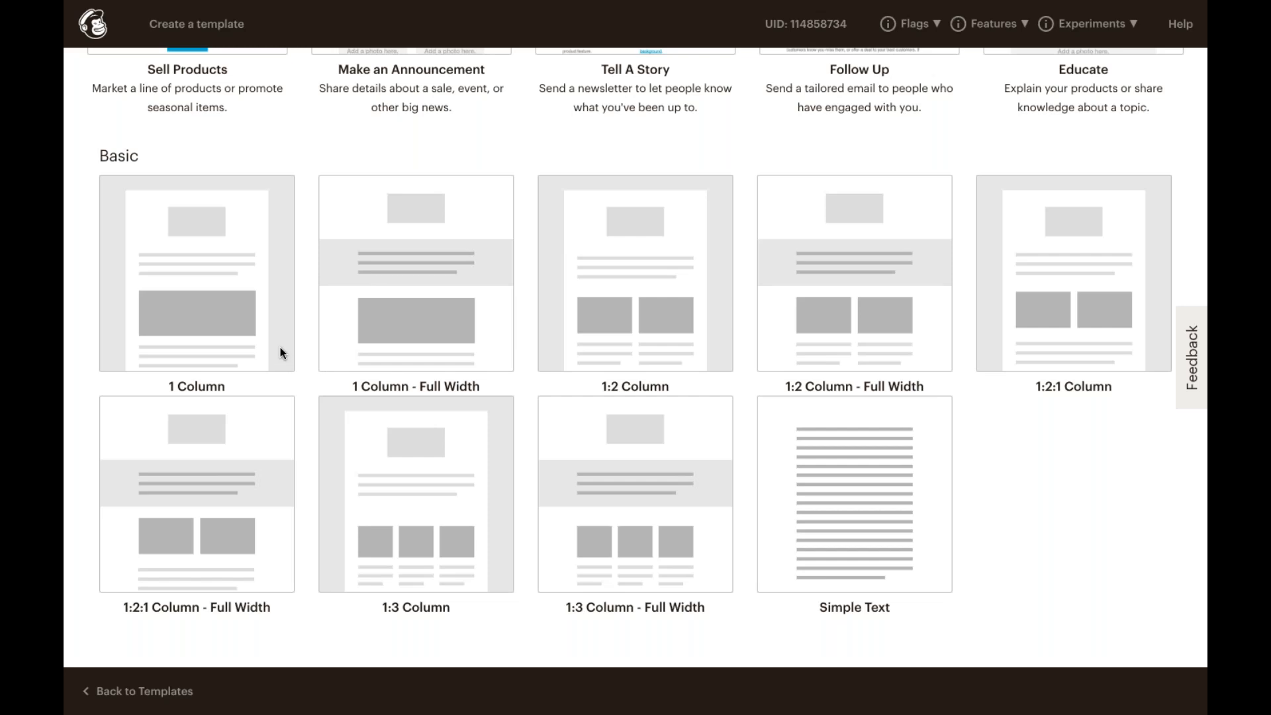
scroll(282, 357, up, 5)
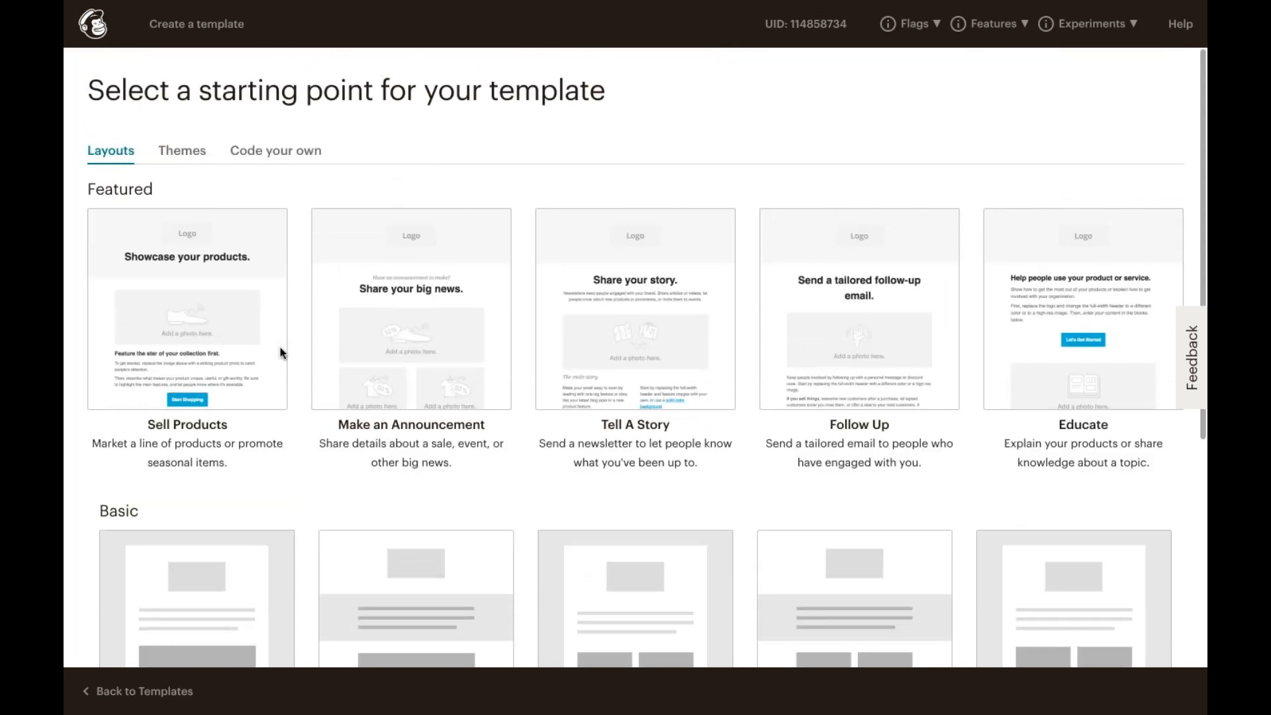
Step: Switch to themes and open the Sale Announcement theme in the editor
click(194, 152)
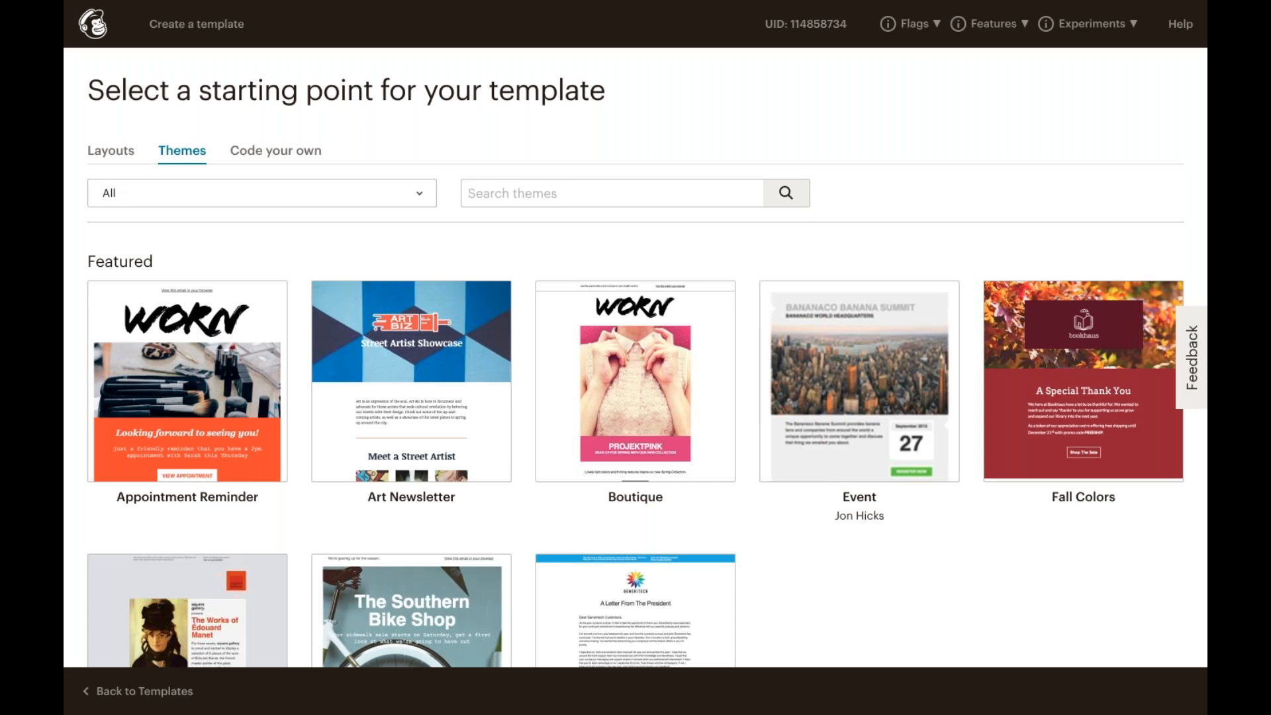
scroll(415, 435, down, 3)
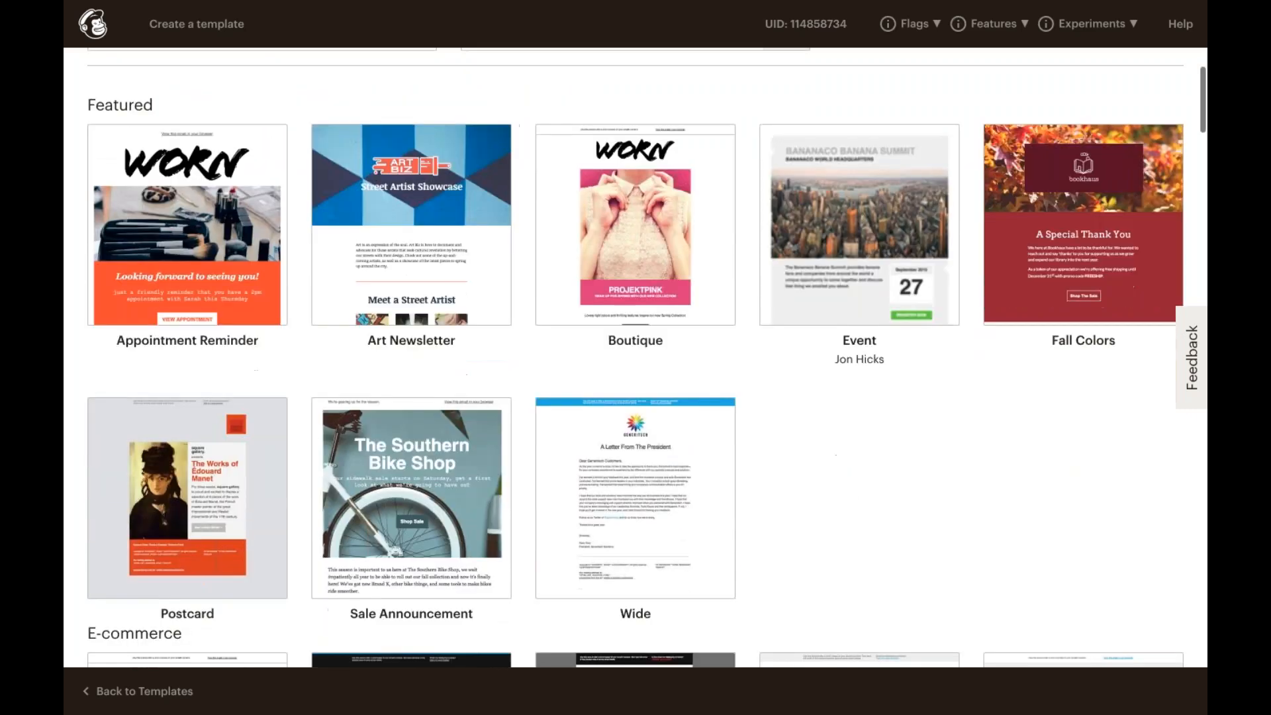
click(415, 435)
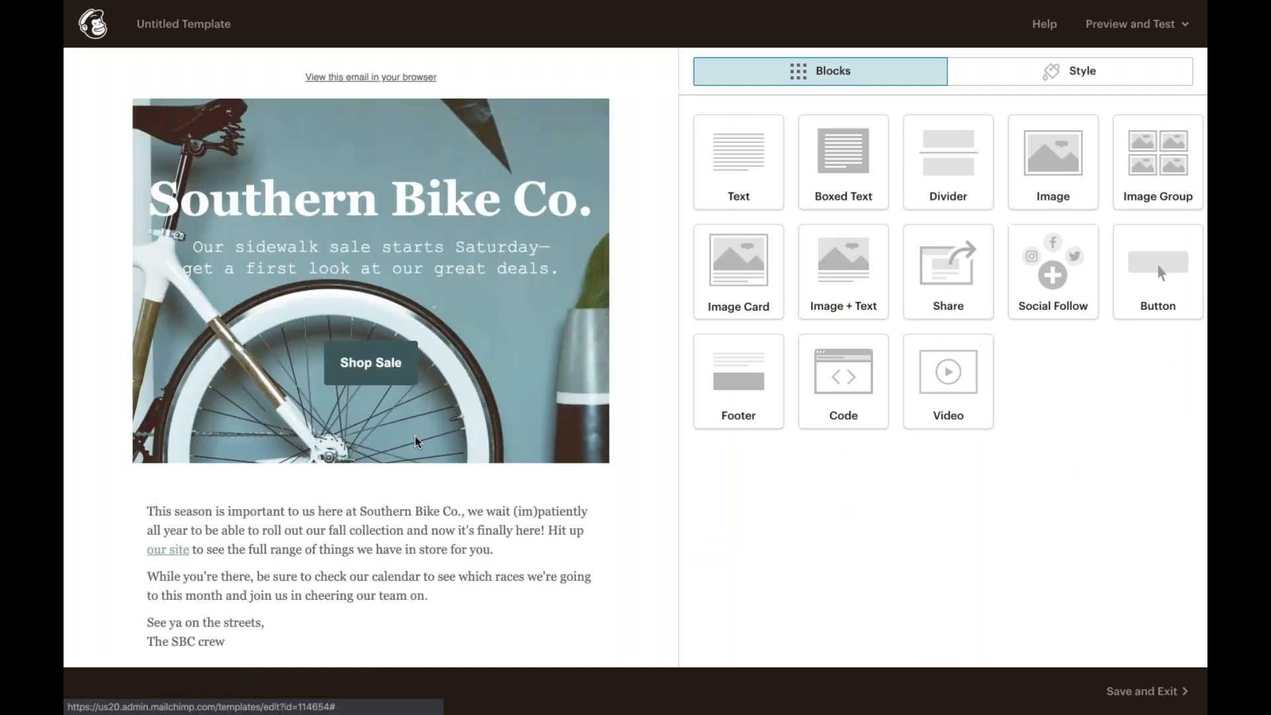
Step: Scroll through the Sale Announcement theme's content blocks
mouse_move(446, 378)
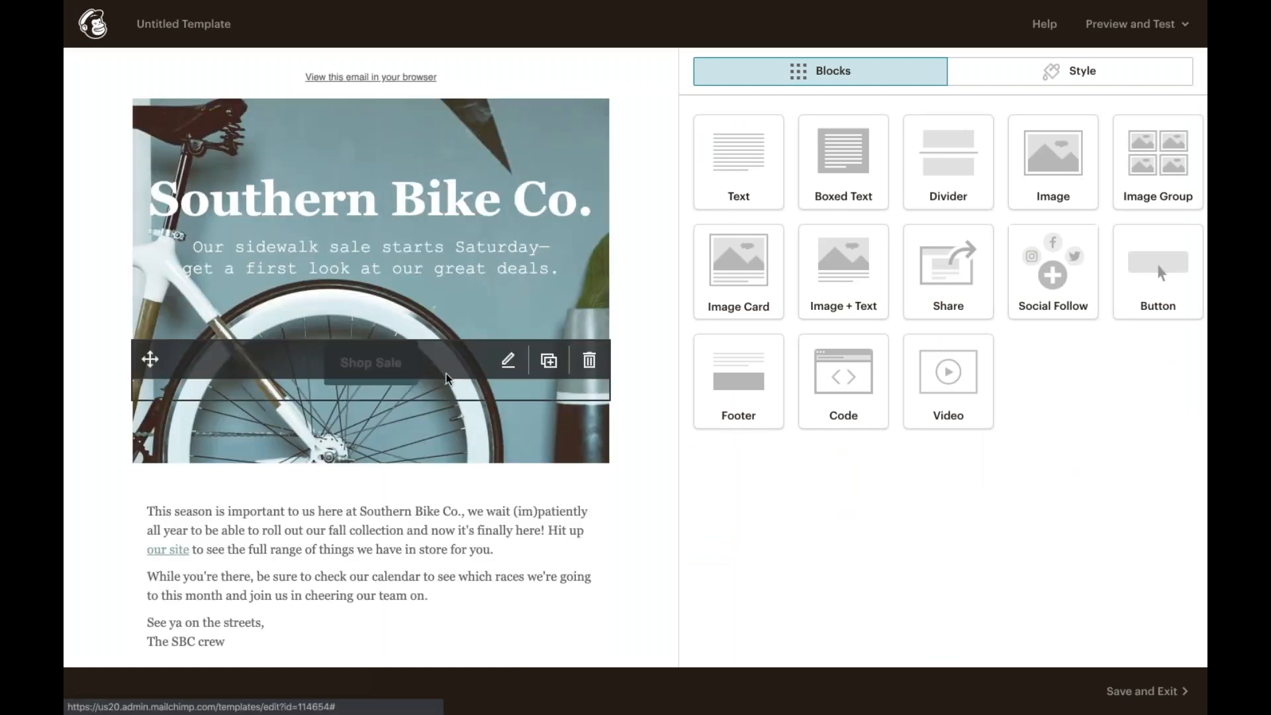
scroll(439, 397, down, 3)
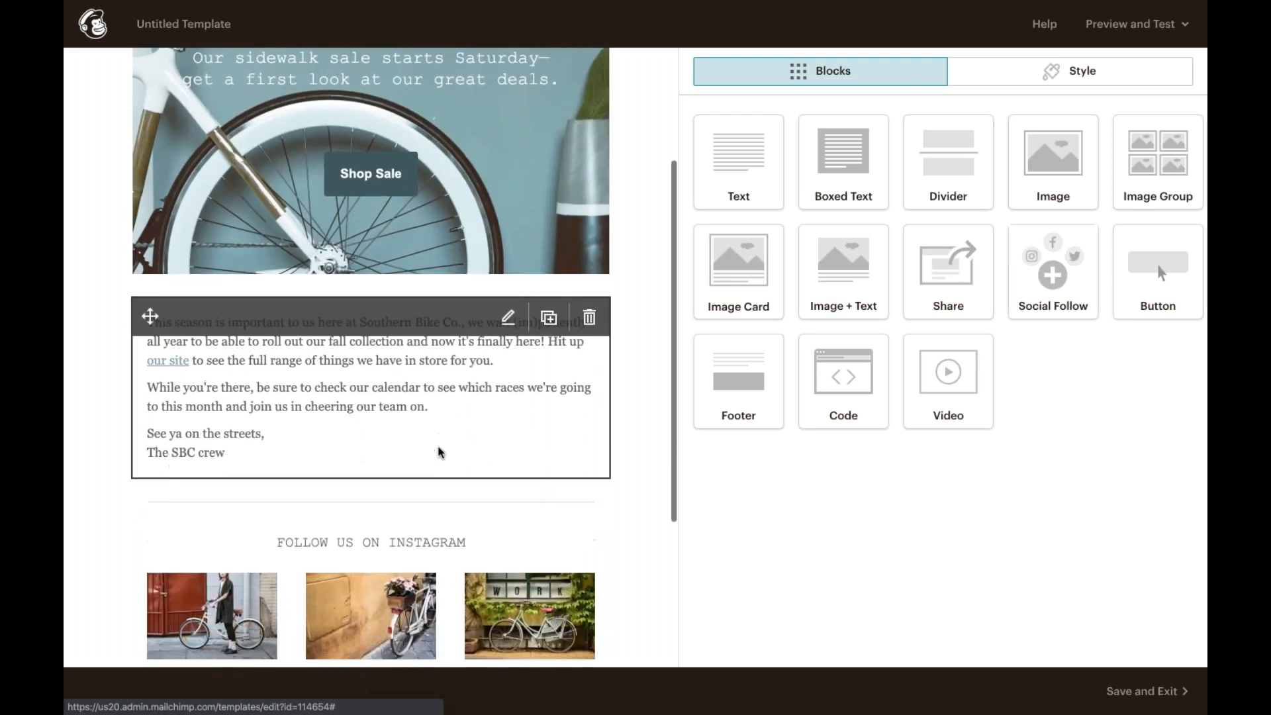
scroll(440, 452, down, 3)
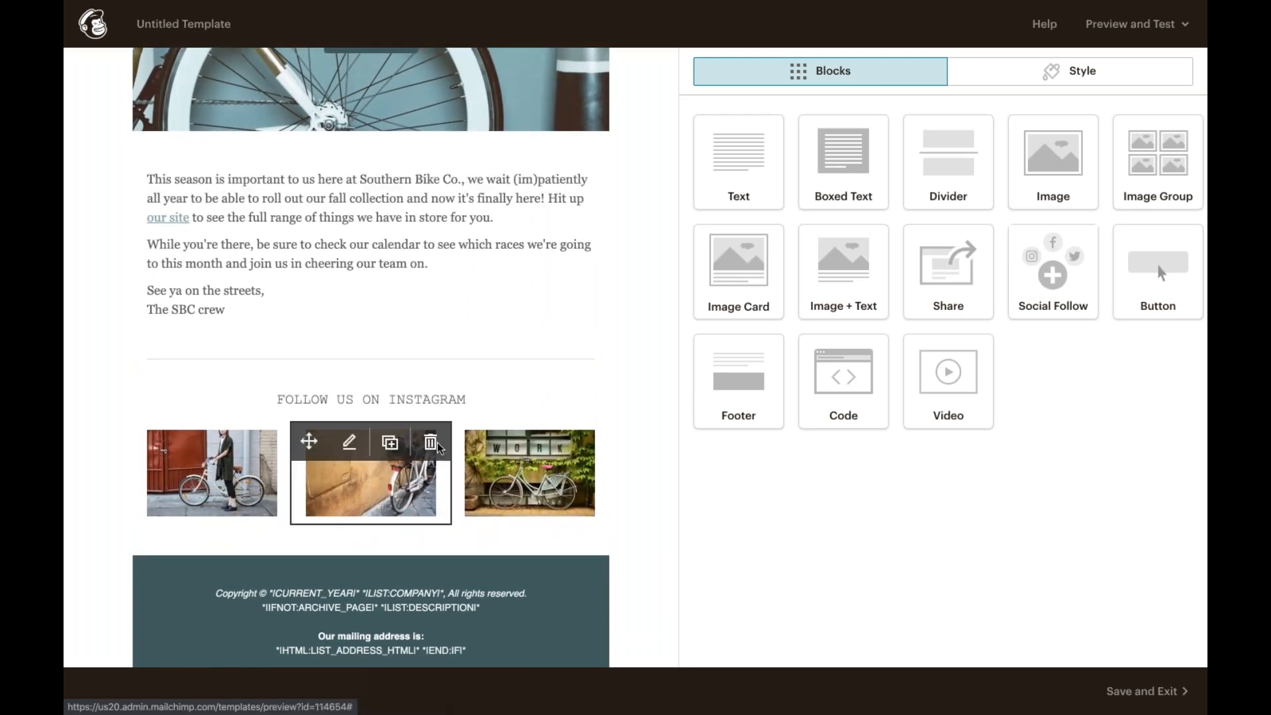
scroll(438, 448, up, 3)
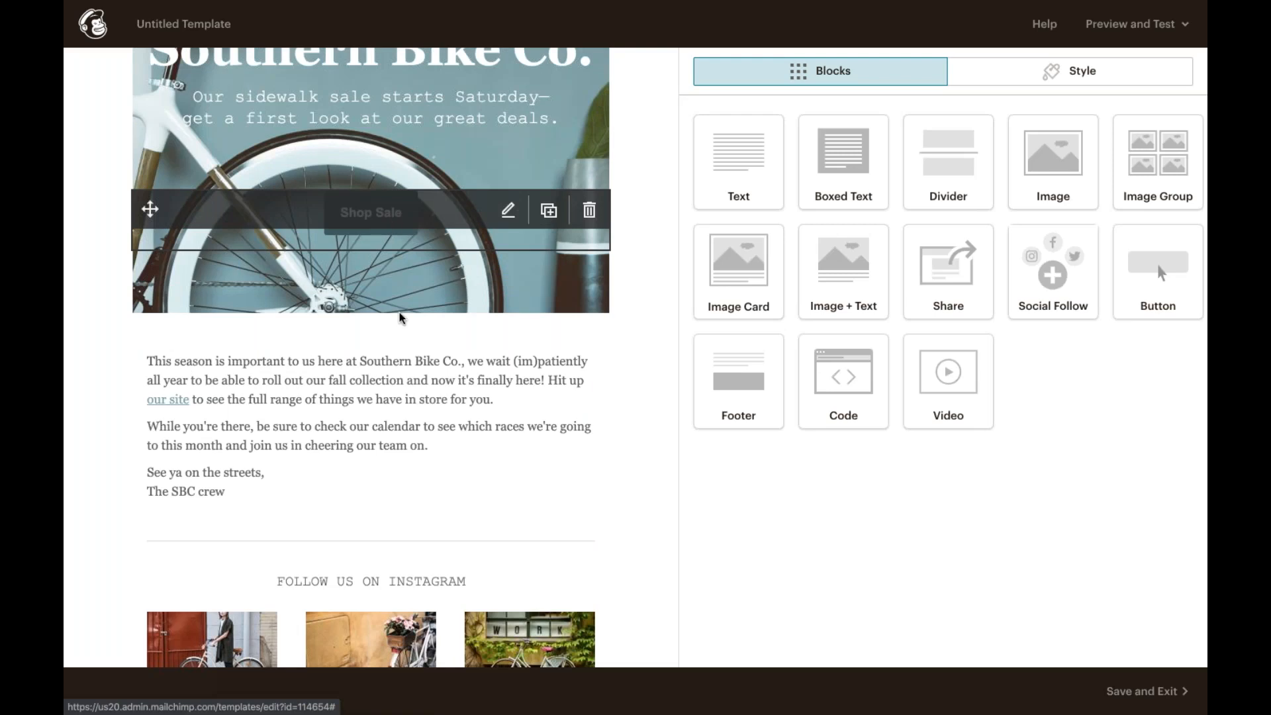
scroll(409, 459, down, 3)
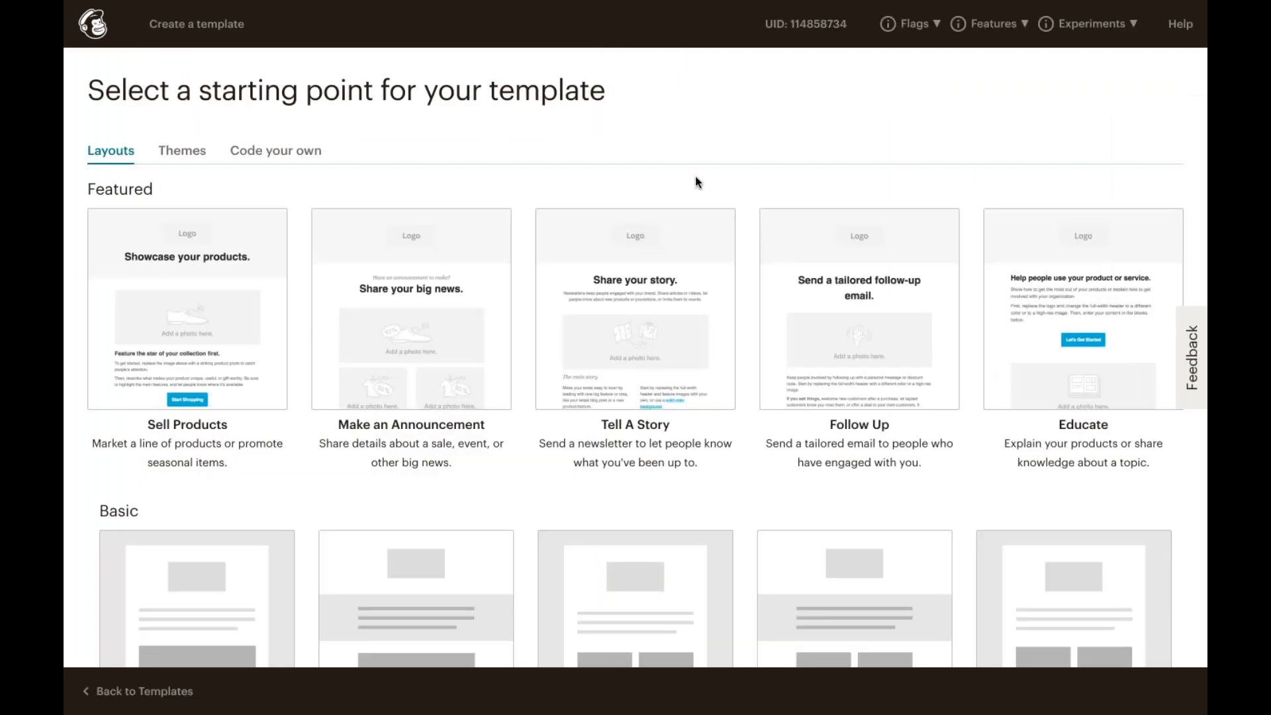
Step: Review the Code your own options, then start the template from the 1 Column basic layout
click(265, 152)
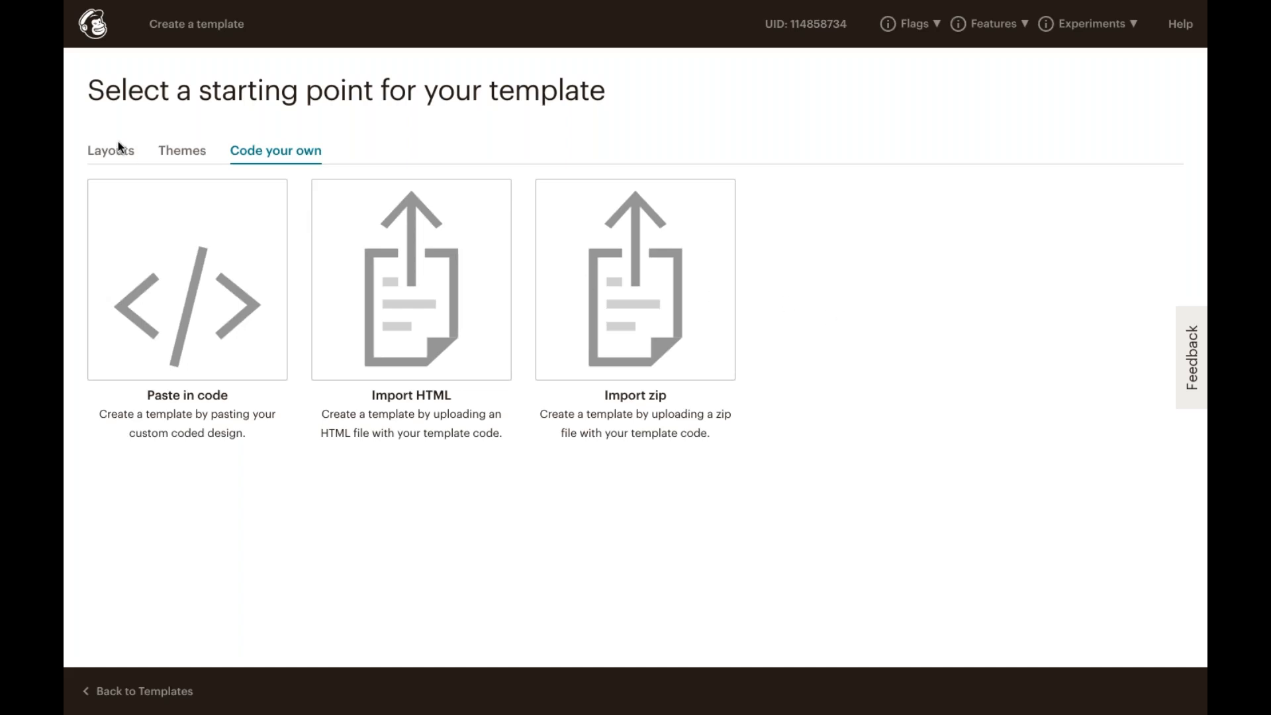
click(111, 158)
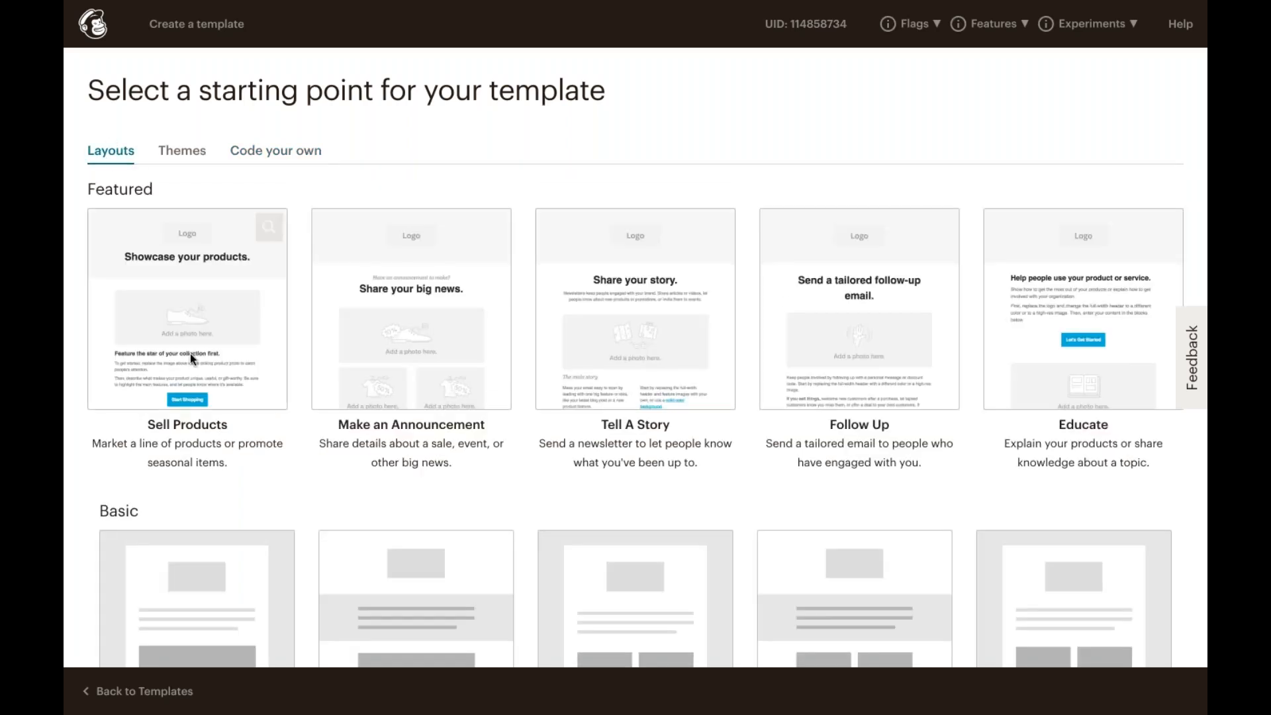
scroll(189, 353, down, 2)
scroll(189, 354, down, 2)
scroll(190, 353, down, 2)
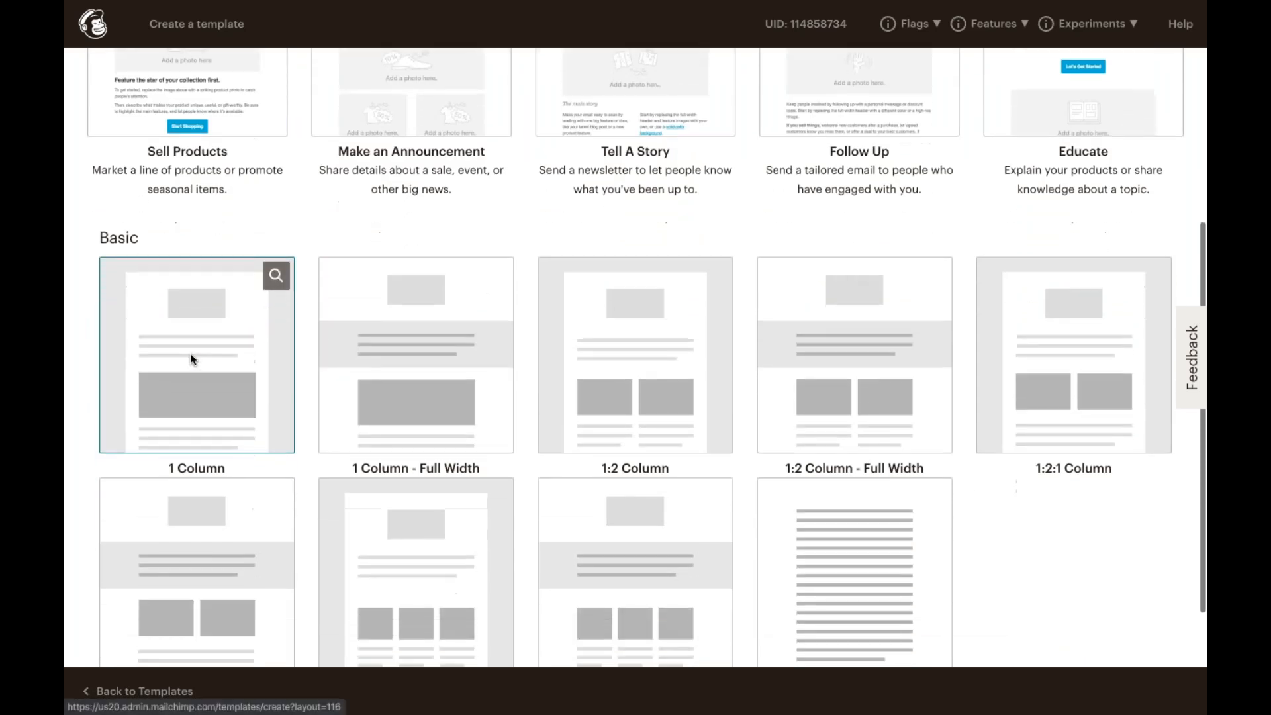
click(265, 380)
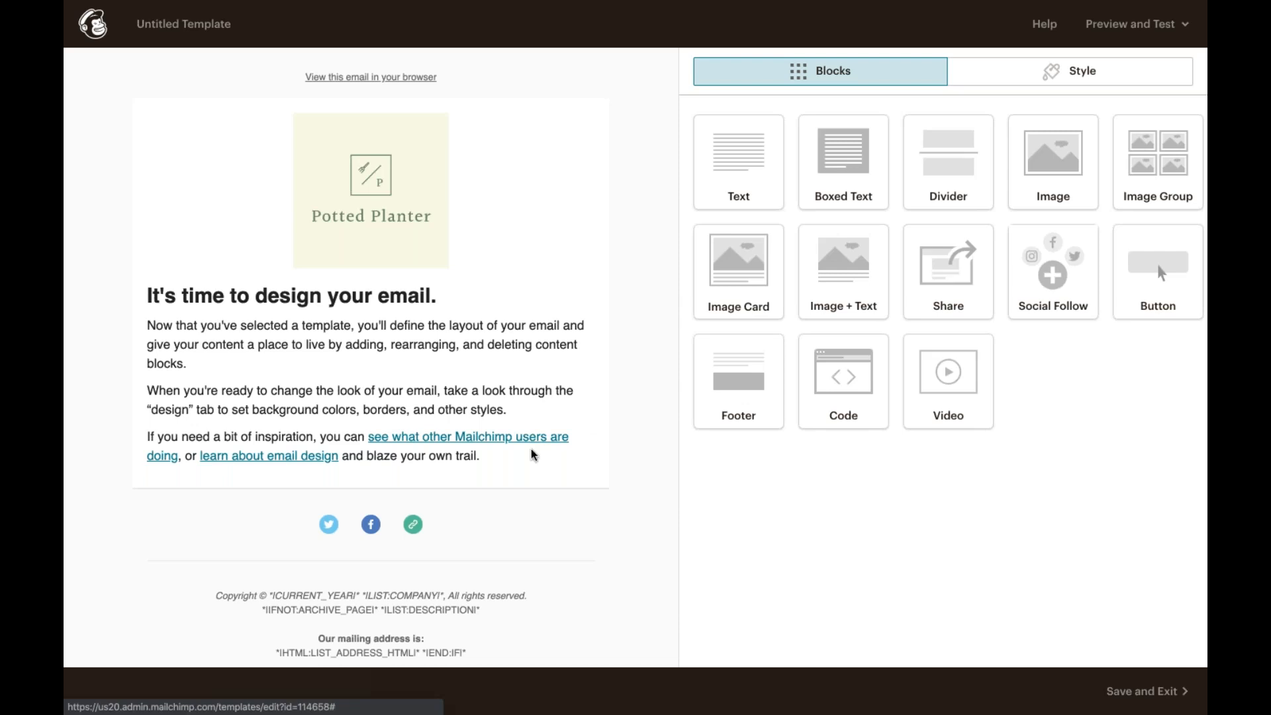
mouse_move(593, 450)
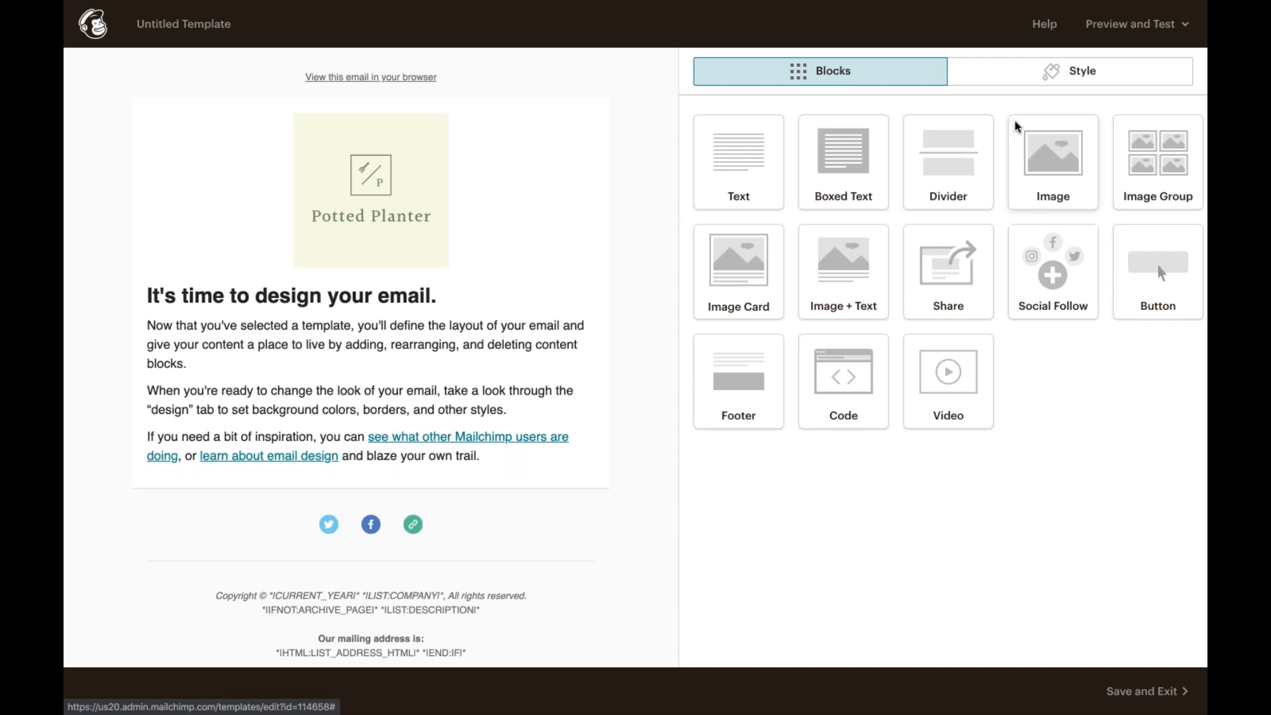
mouse_move(146, 296)
drag(151, 295, 151, 257)
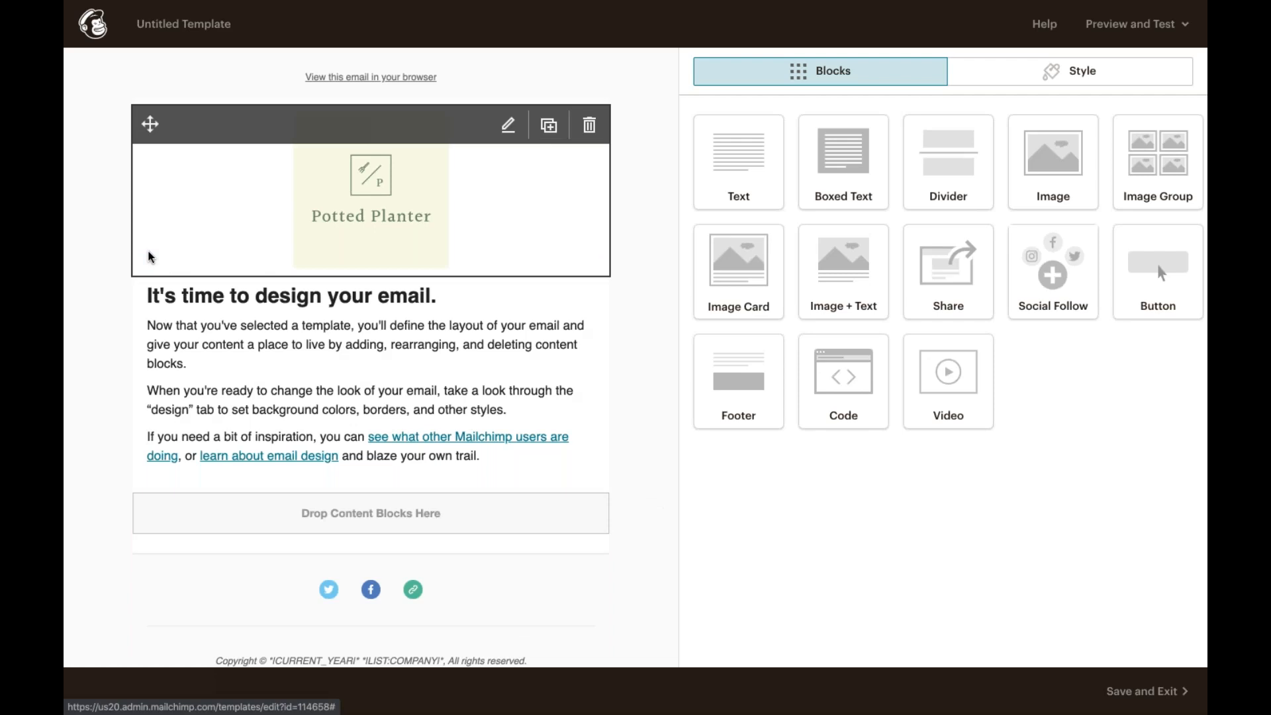
mouse_move(147, 292)
mouse_move(150, 293)
mouse_down()
mouse_move(145, 334)
mouse_move(151, 312)
mouse_up()
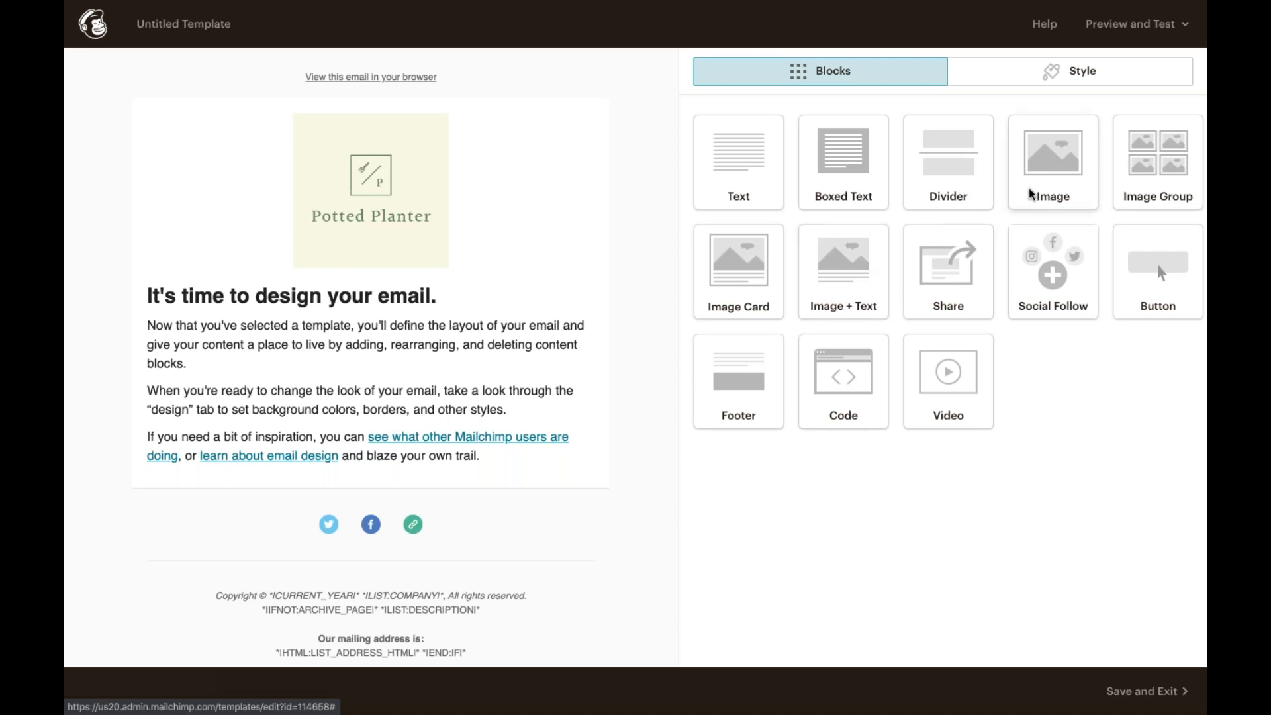
Step: Add an Image block below the logo and insert the potted plant photo from My Files
drag(1029, 193, 505, 291)
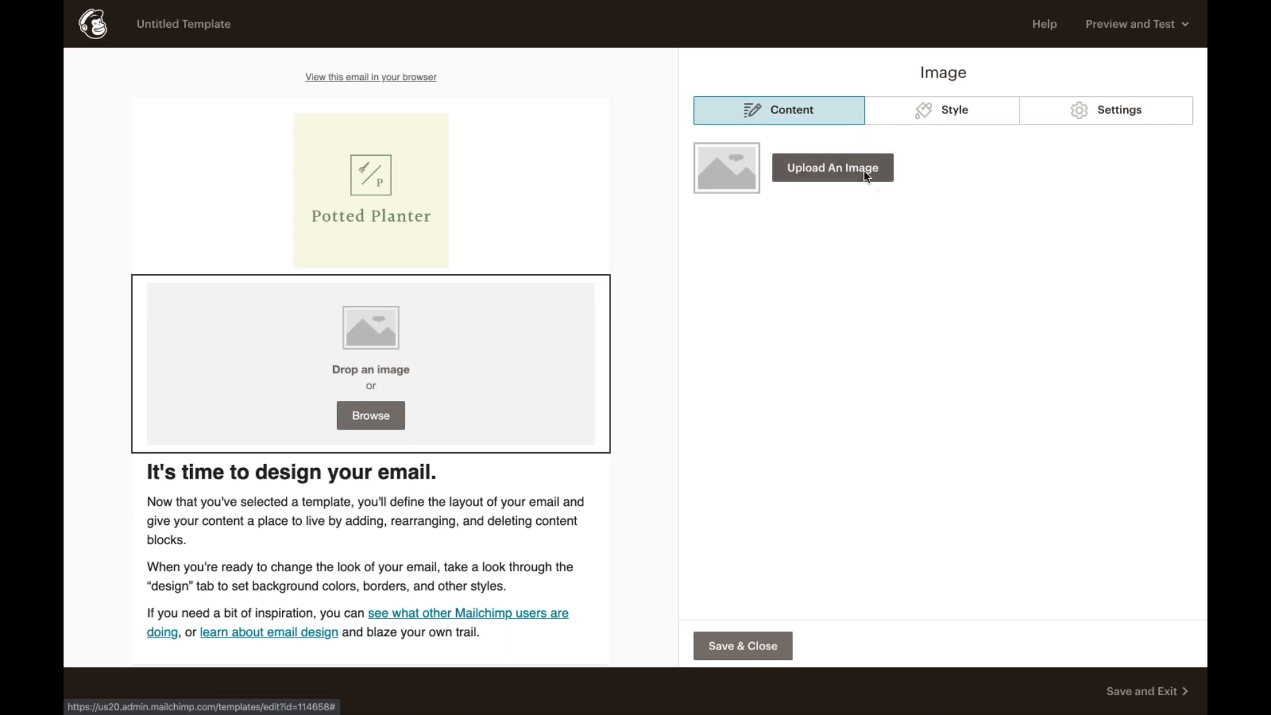
click(378, 413)
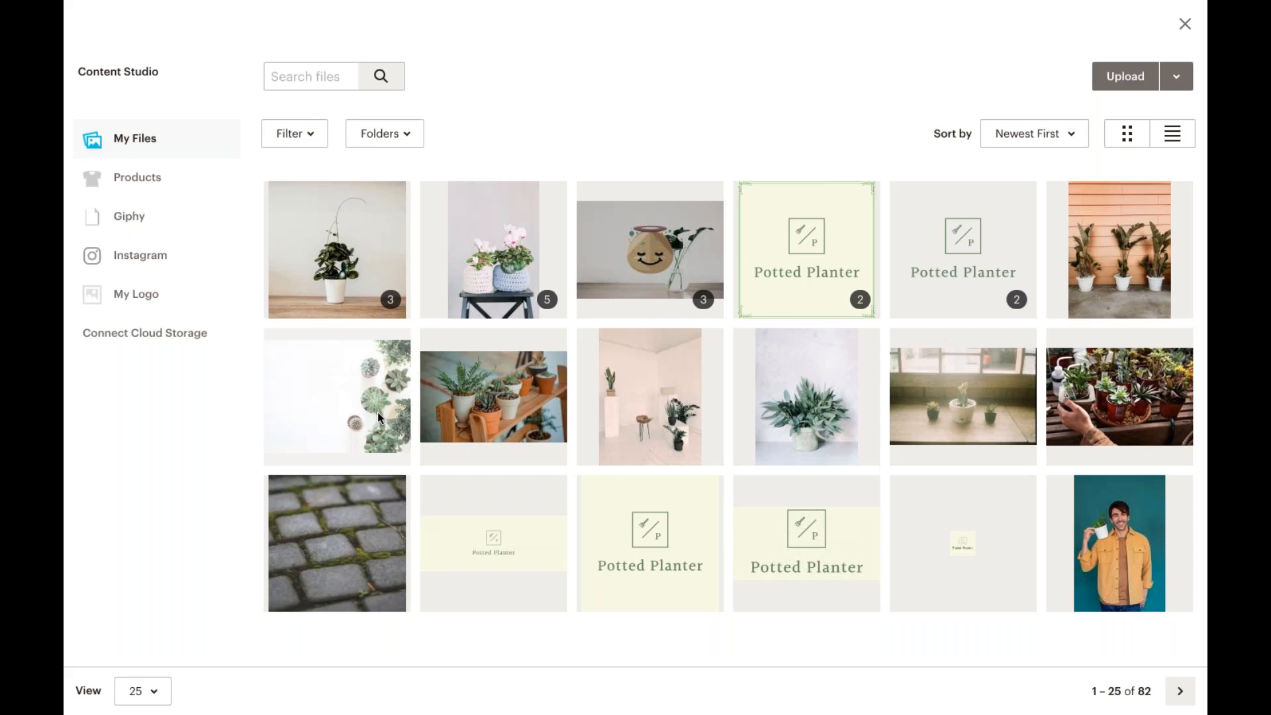
click(300, 287)
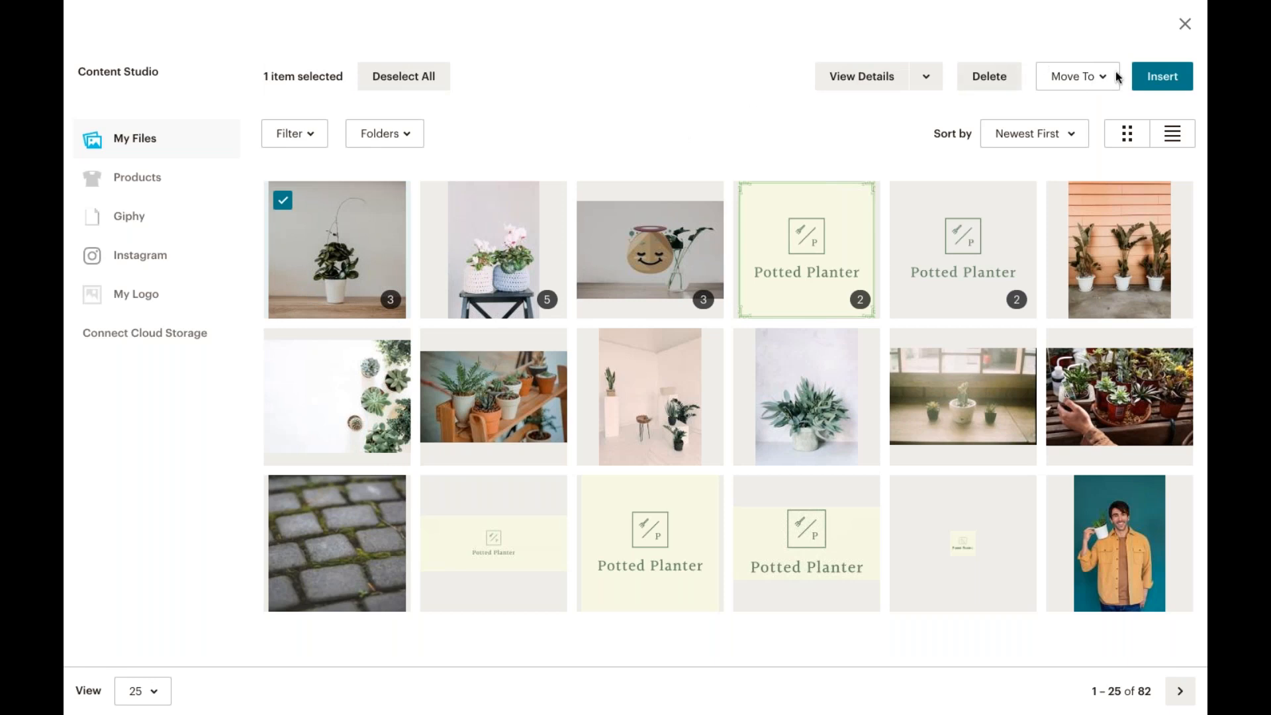
click(1136, 77)
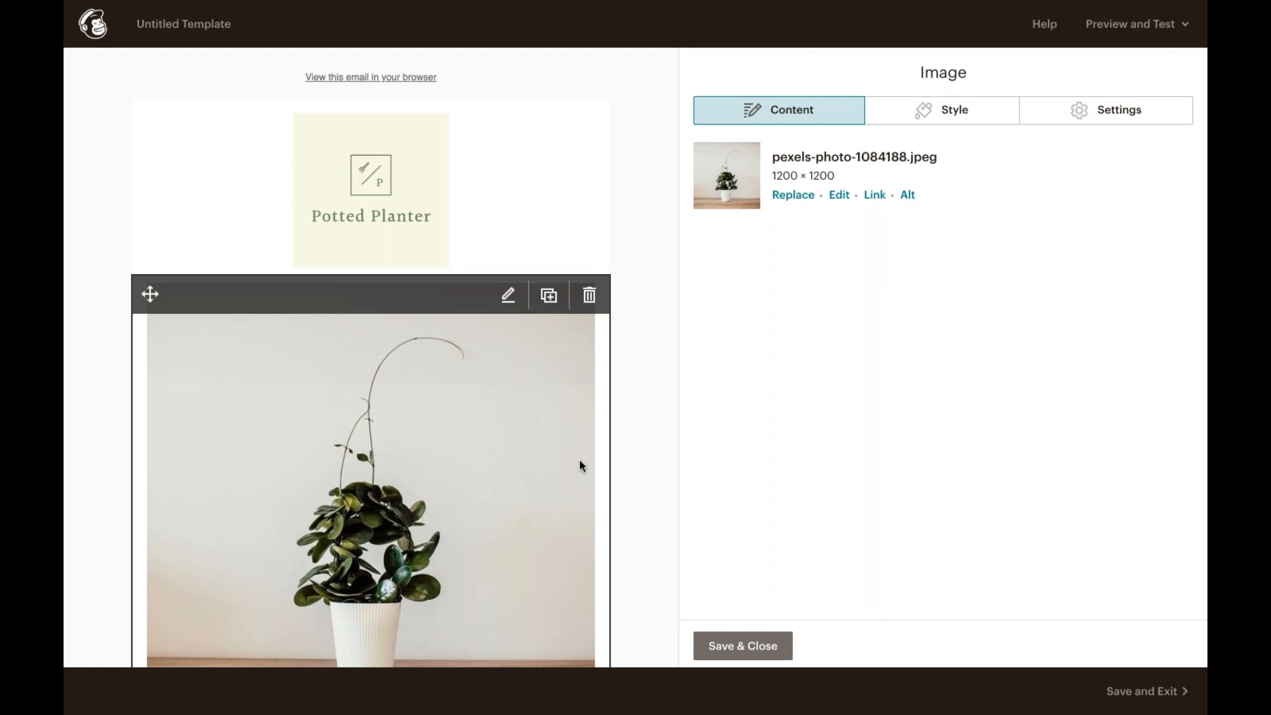
Step: Try a 16:9 crop on the photo in the image editor, then save it with the Square crop
click(838, 192)
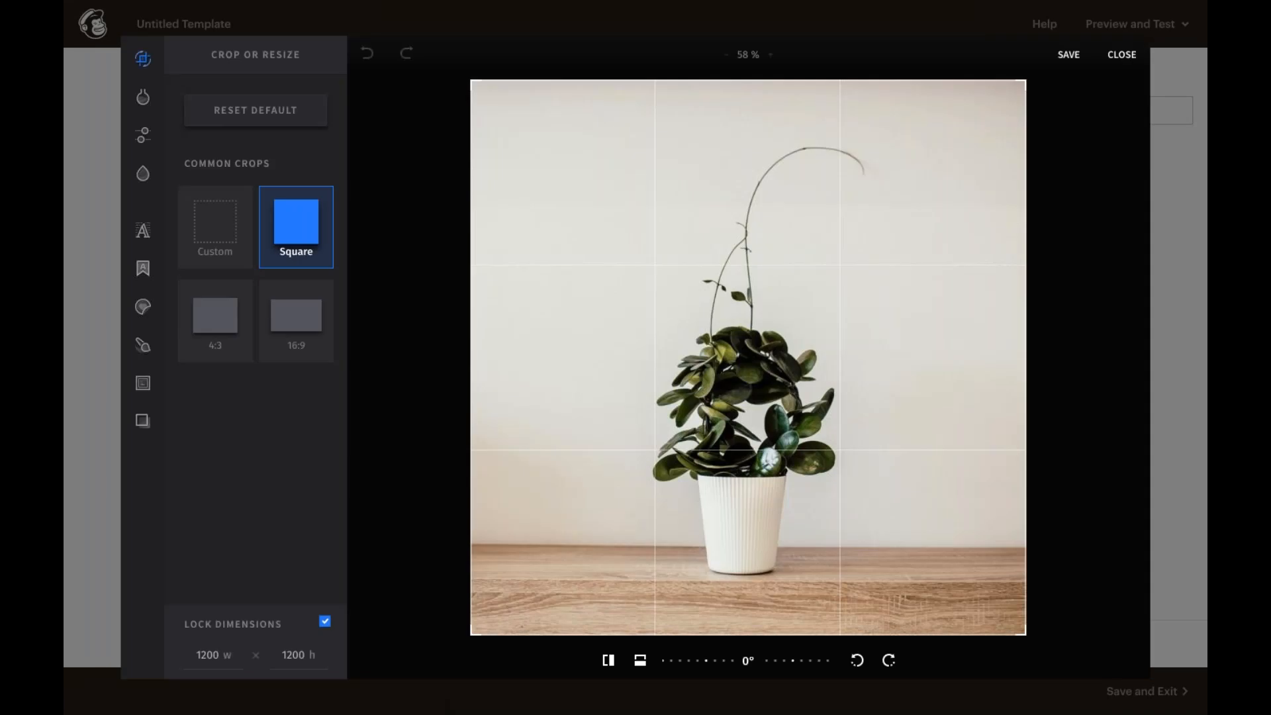
click(233, 309)
click(294, 322)
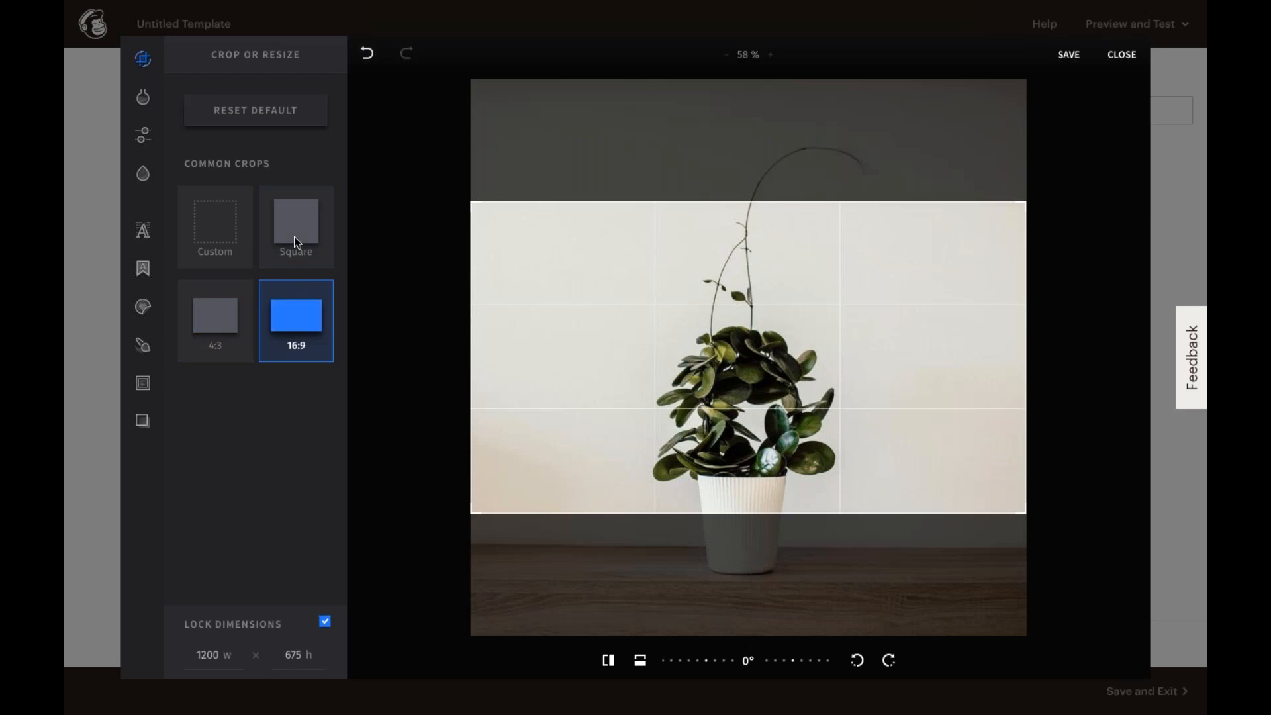
click(294, 236)
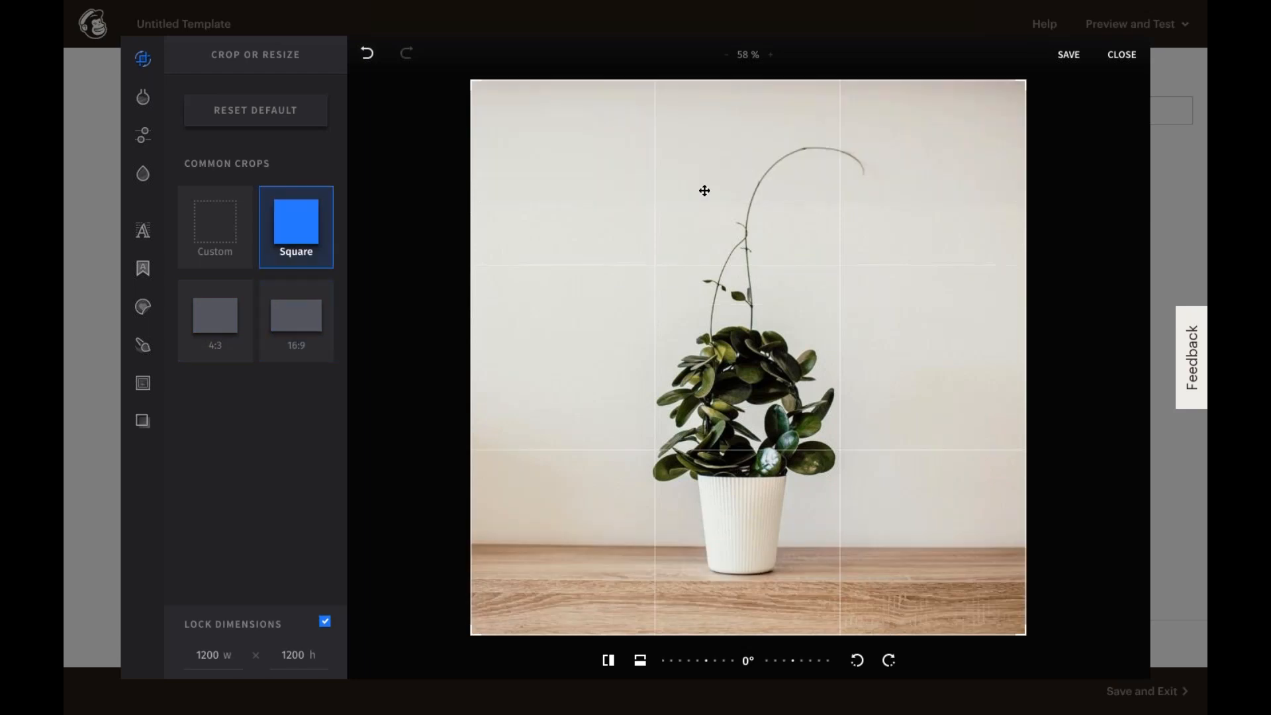
click(1067, 57)
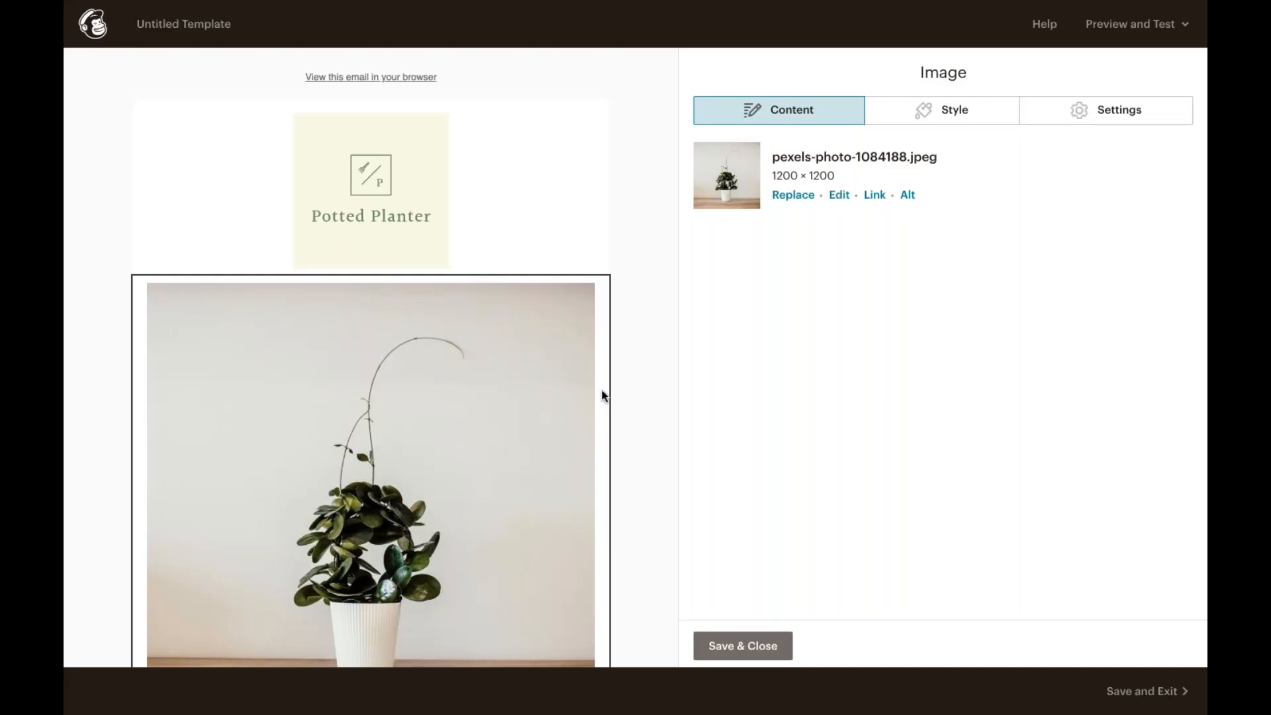
Step: Reduce the image's display size slightly and save the image block
scroll(587, 423, down, 2)
scroll(564, 518, down, 1)
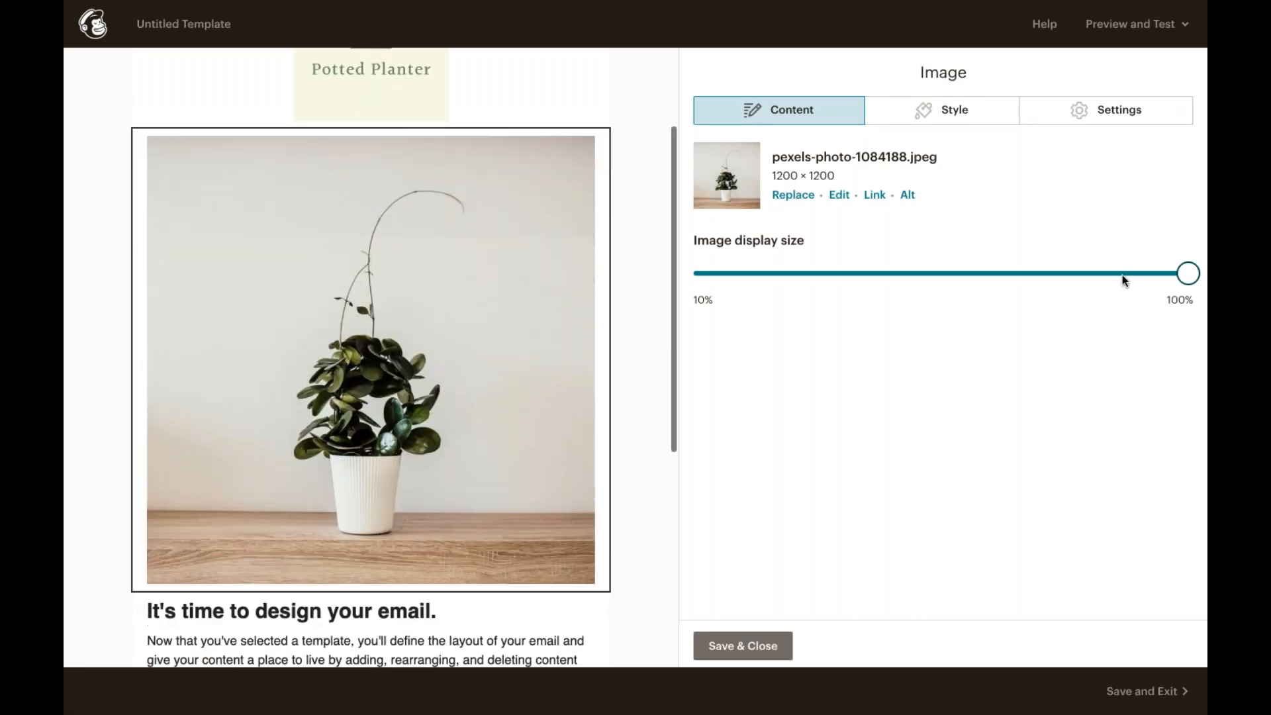
drag(1145, 274, 1118, 273)
click(746, 642)
Step: Reopen the image block and give the image a Solid 1px border
click(540, 411)
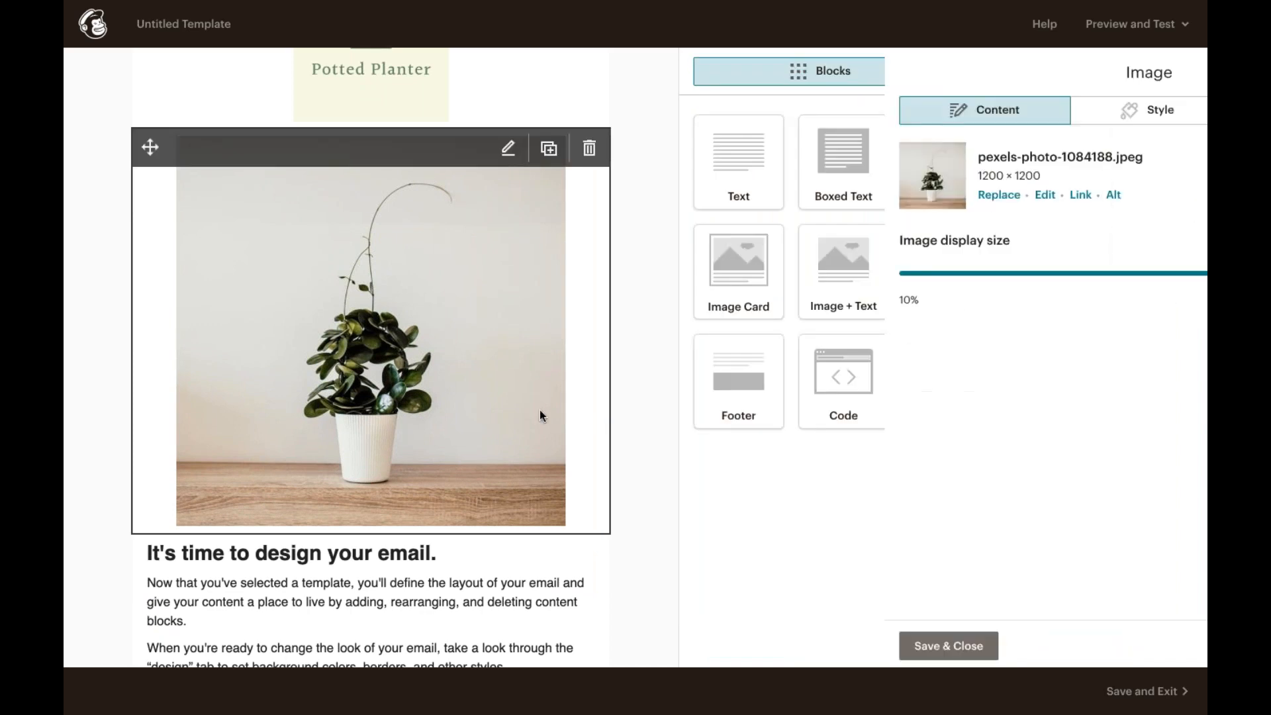
click(945, 116)
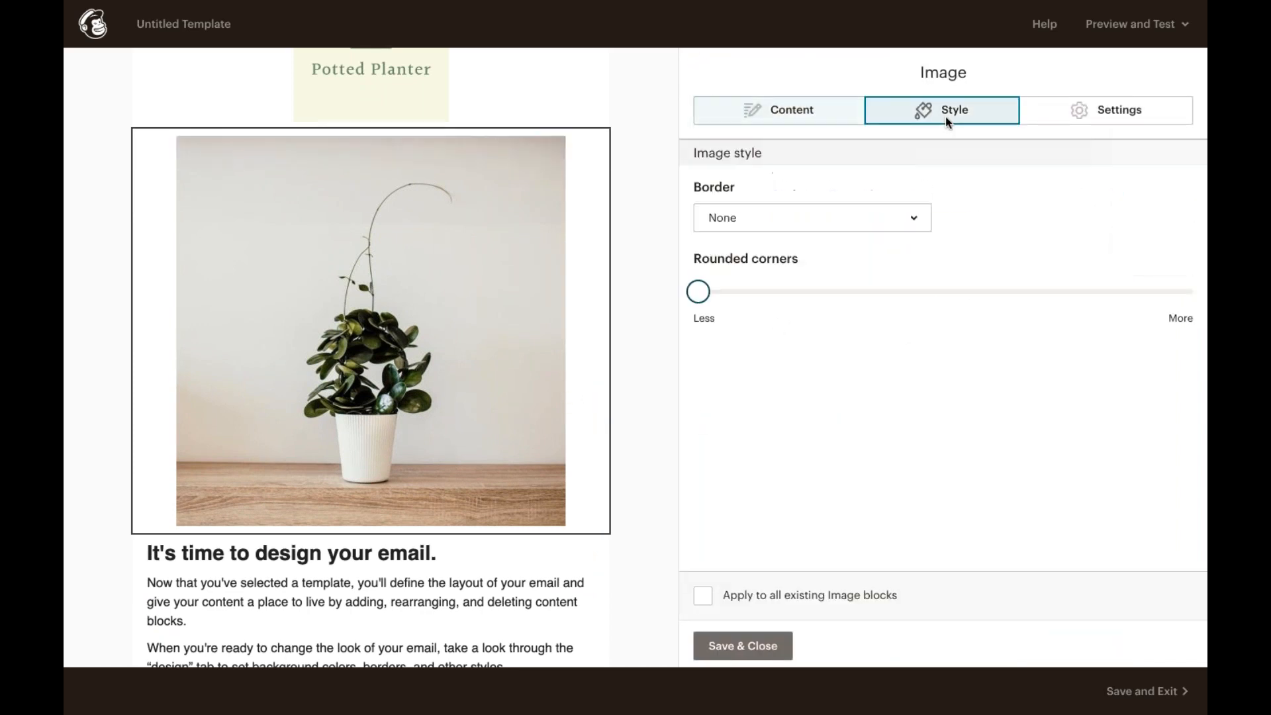
click(914, 218)
click(904, 280)
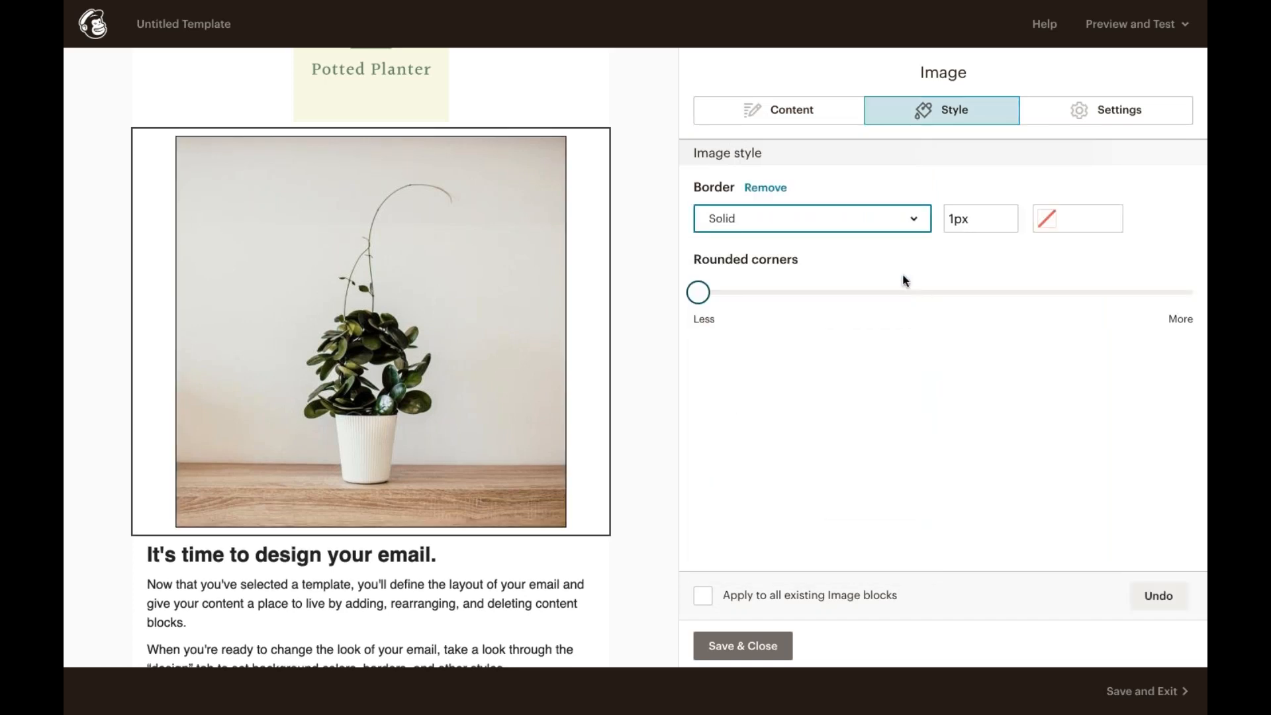
Step: Set the image alignment to Center in the image settings and save the block
click(1087, 120)
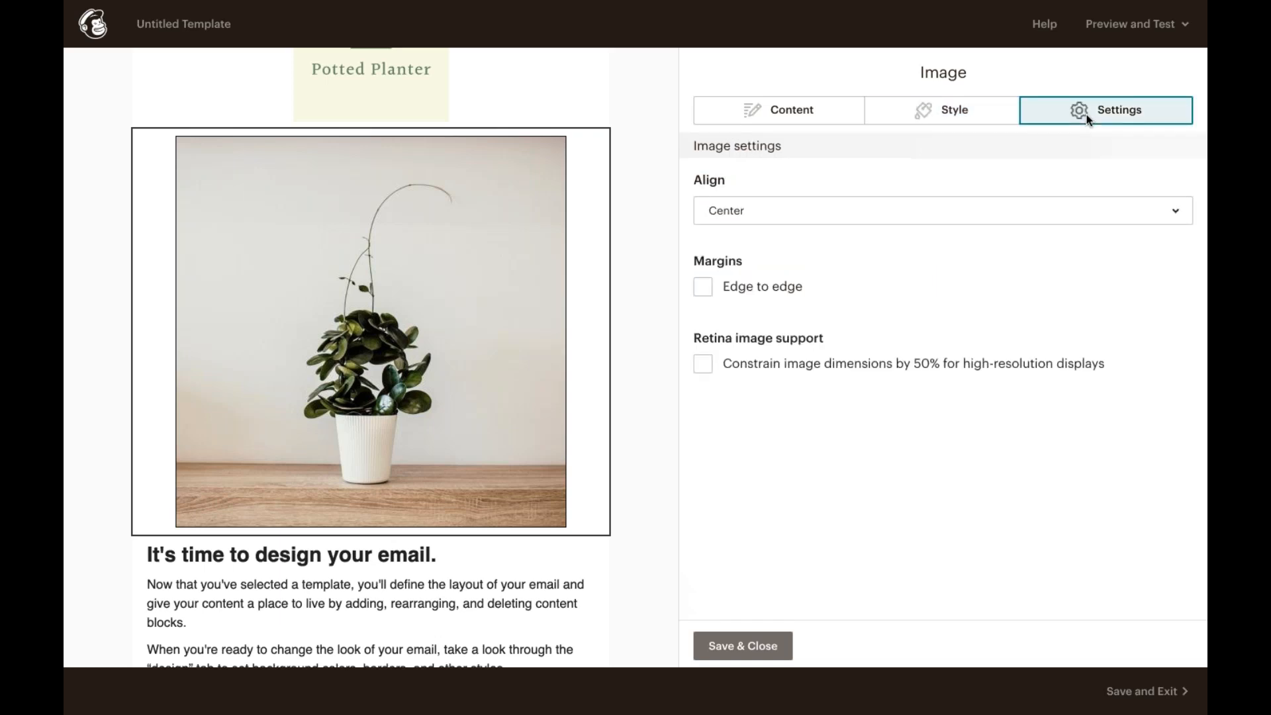
click(846, 207)
click(860, 173)
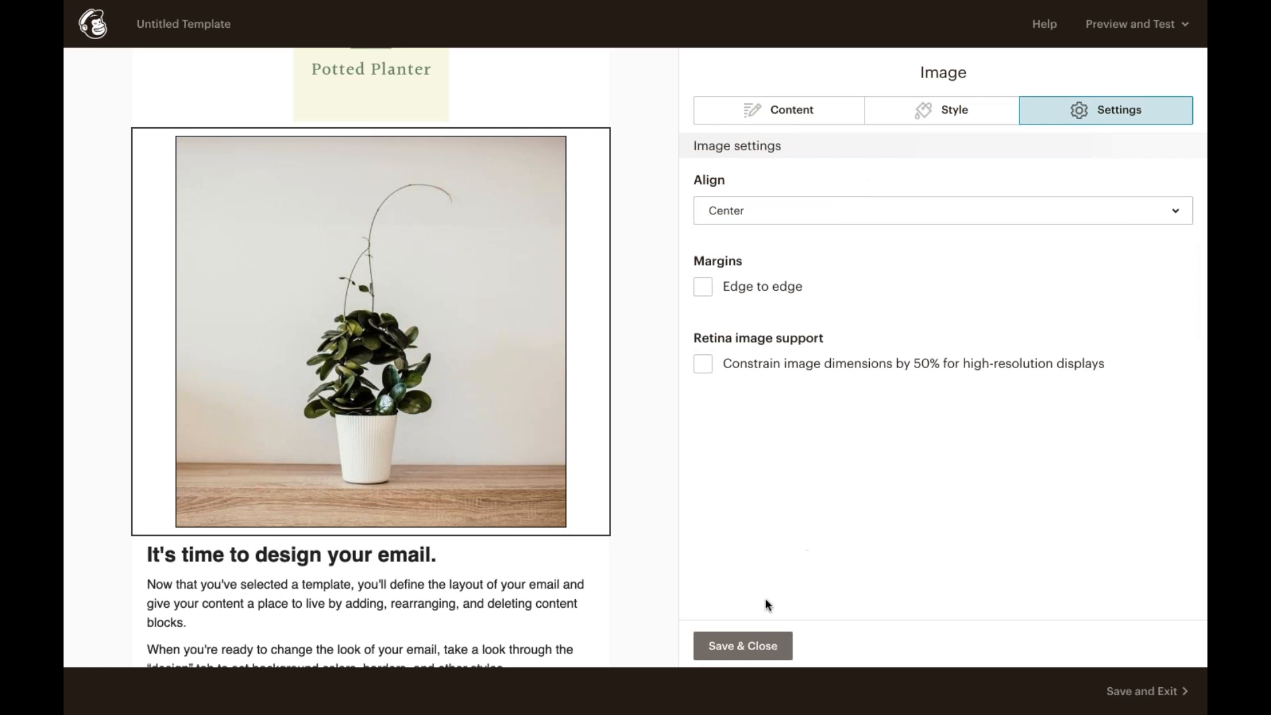
click(745, 640)
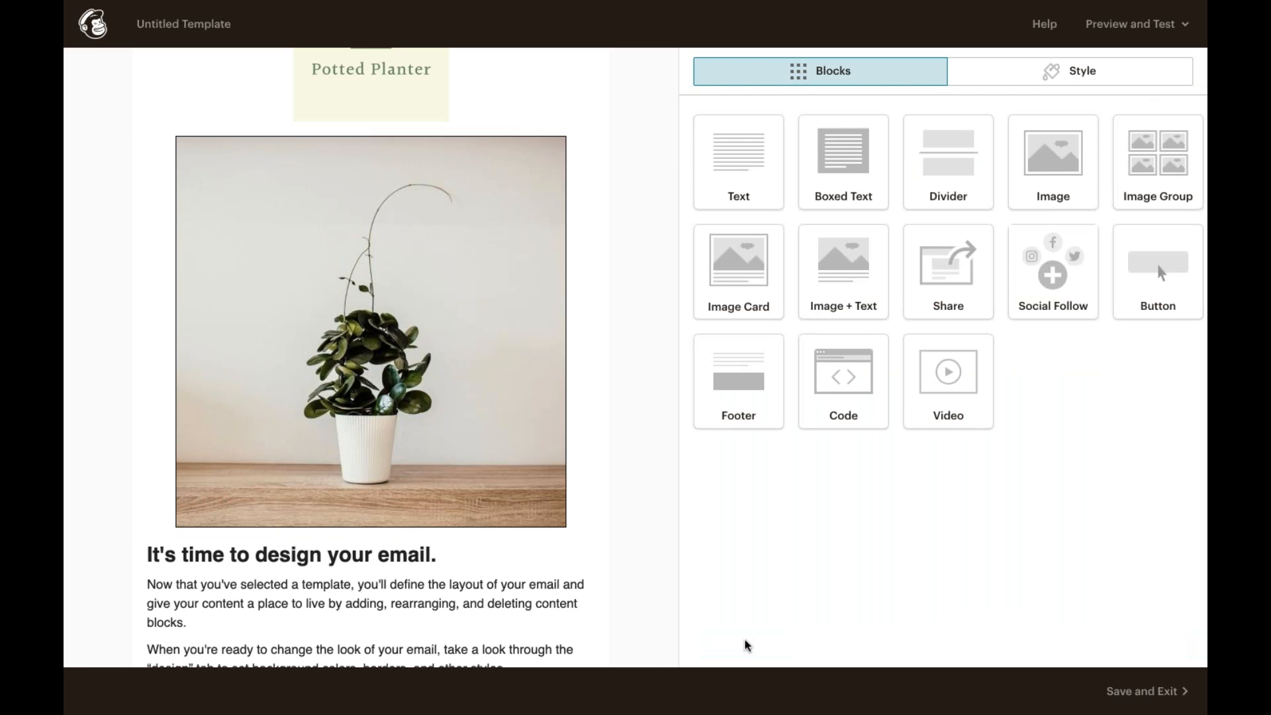
Step: Open the photo in the image editor and browse the crop lock and Filters options, then save and close
click(451, 437)
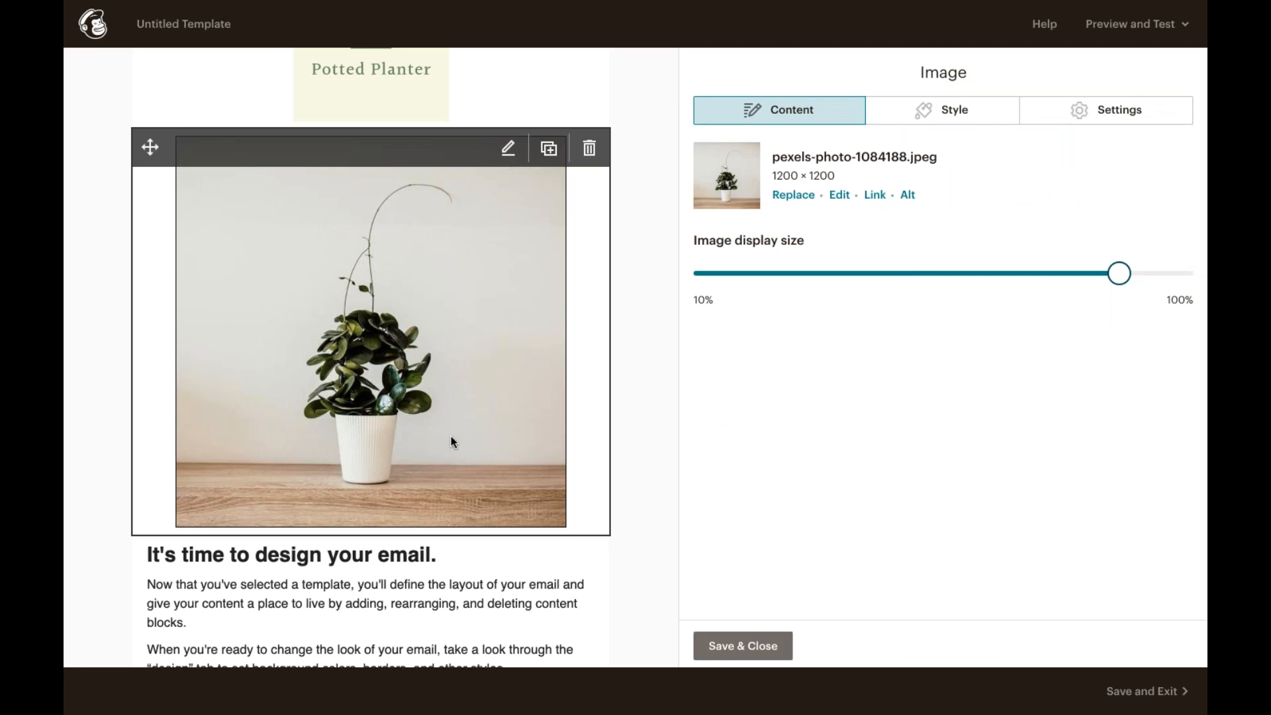
click(844, 196)
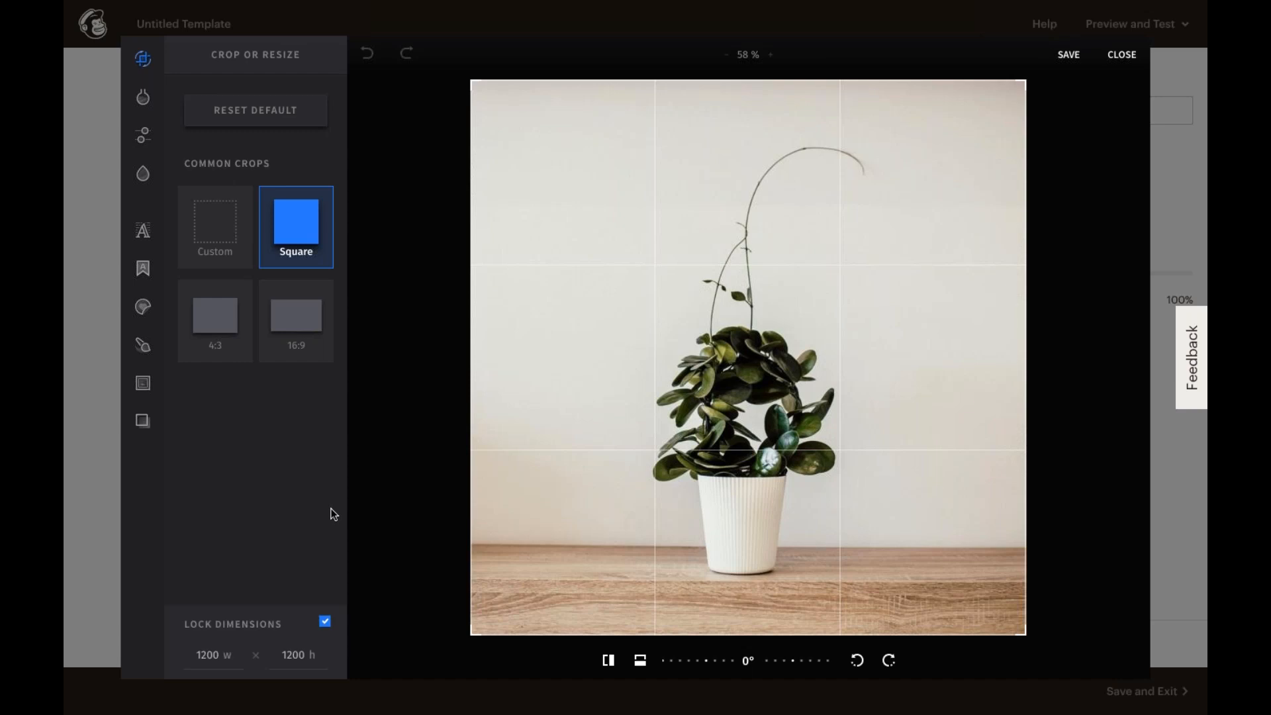
click(325, 623)
click(325, 624)
mouse_move(142, 77)
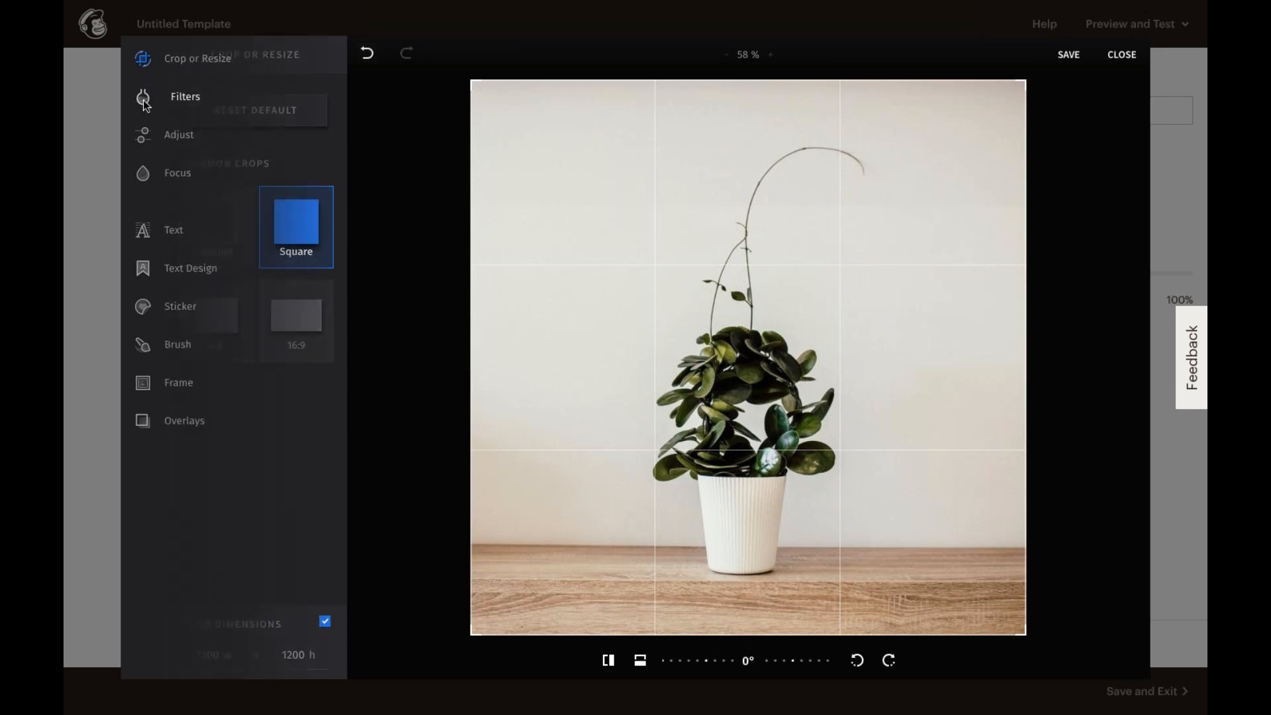
click(200, 124)
scroll(238, 269, down, 1)
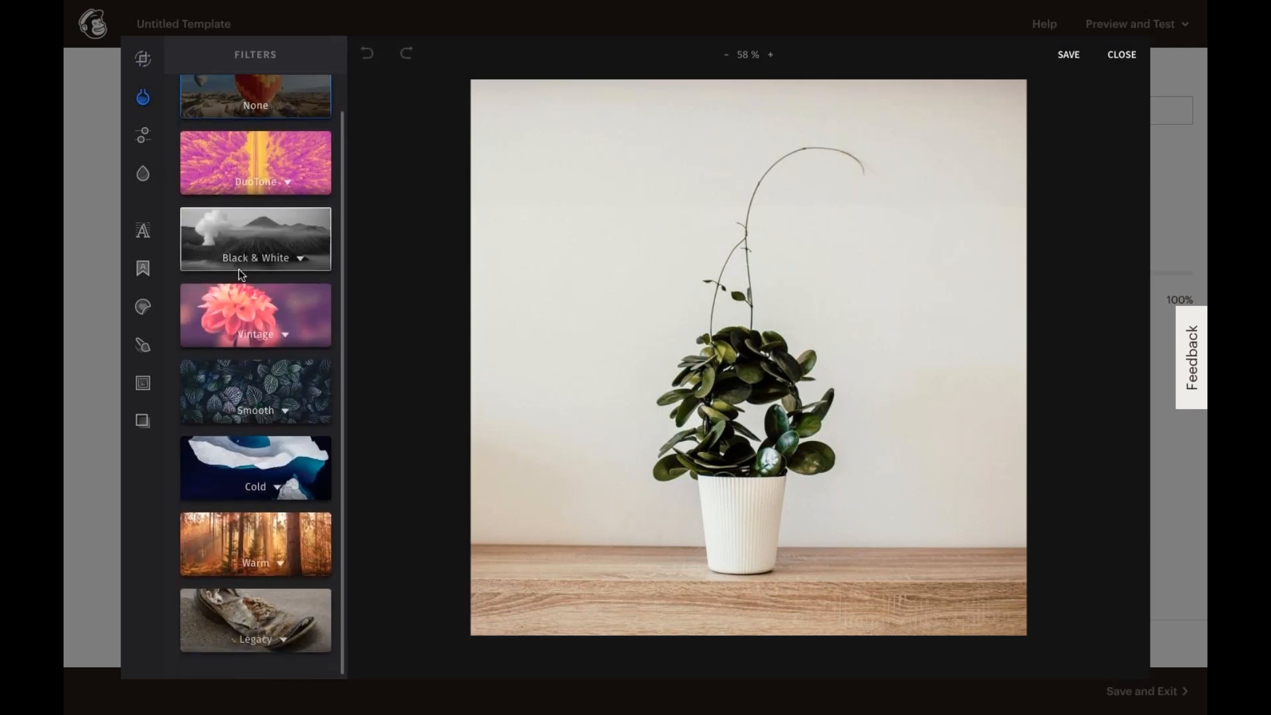
mouse_move(142, 131)
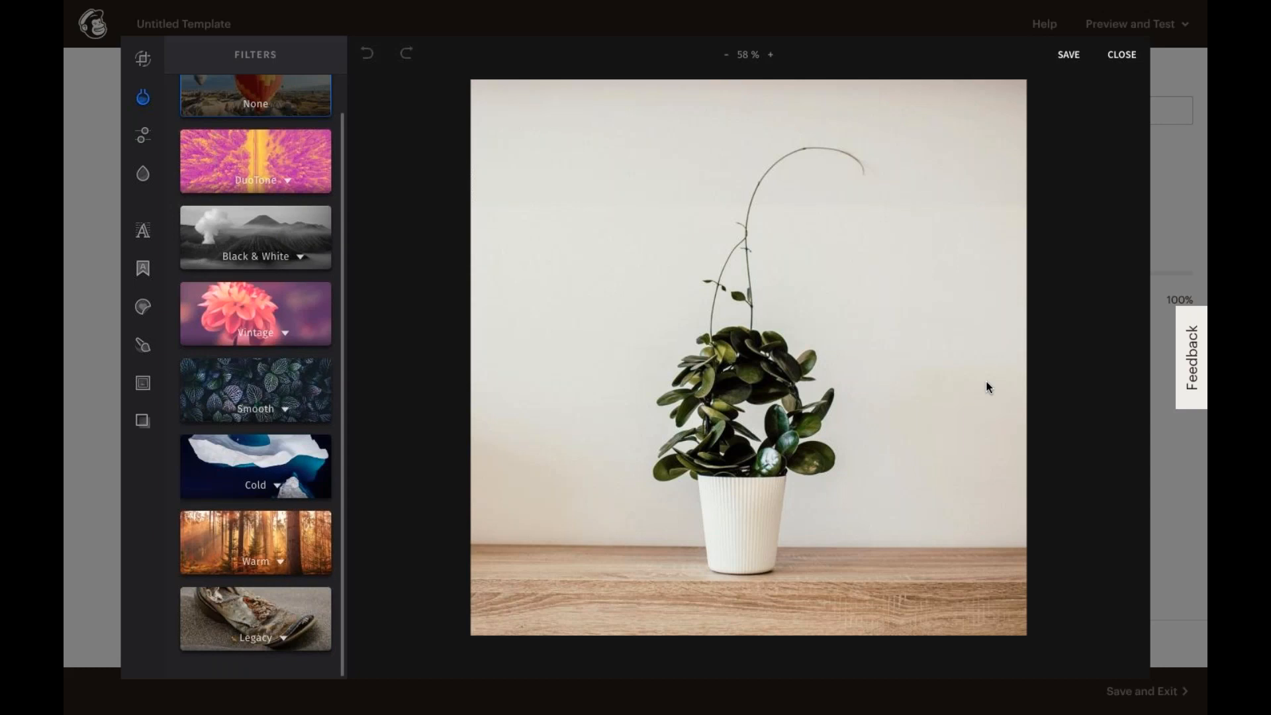
click(1068, 55)
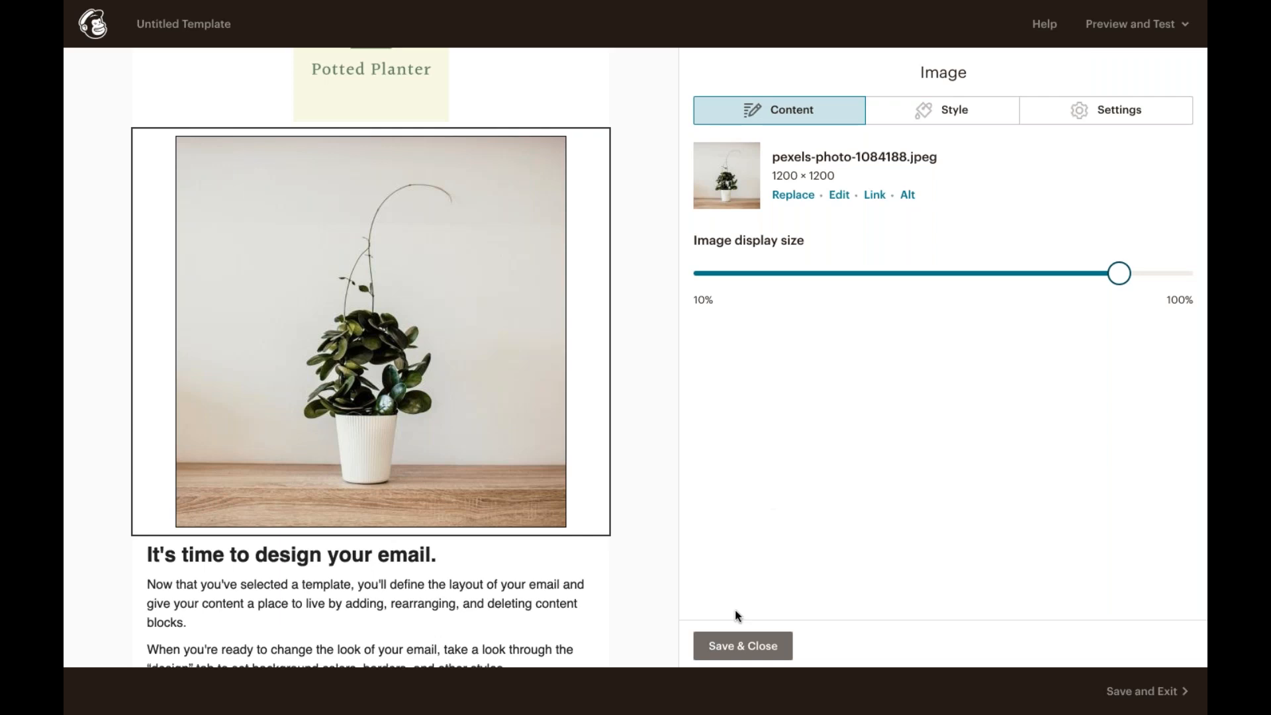
click(729, 651)
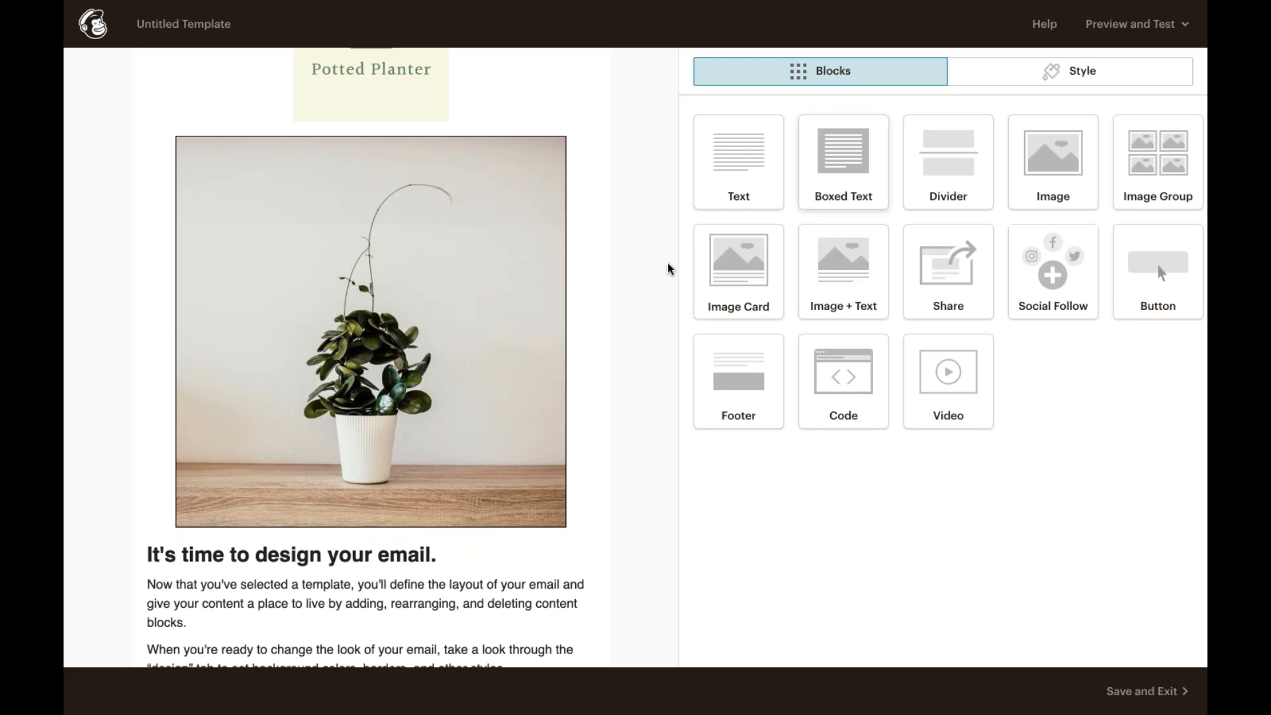
Step: Open the body text block for editing, then open and close the Paste from Rich Text Editor dialog
scroll(500, 336, down, 3)
scroll(476, 337, down, 1)
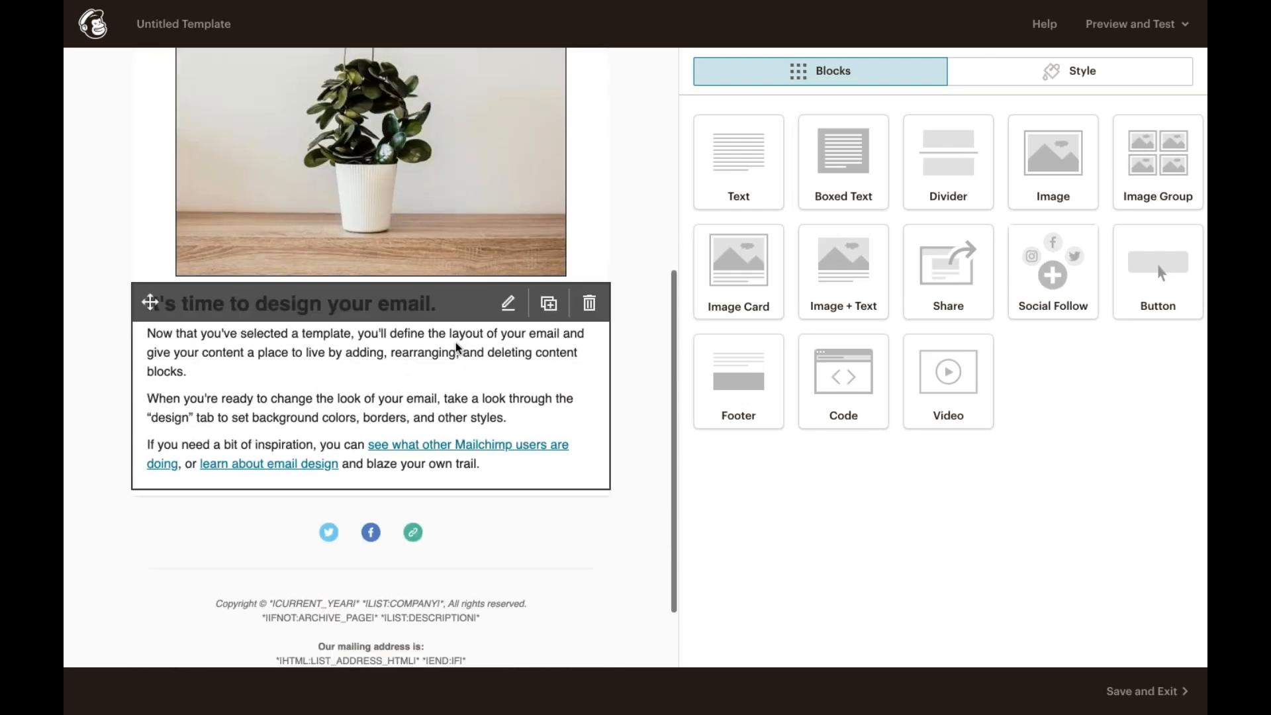
click(456, 347)
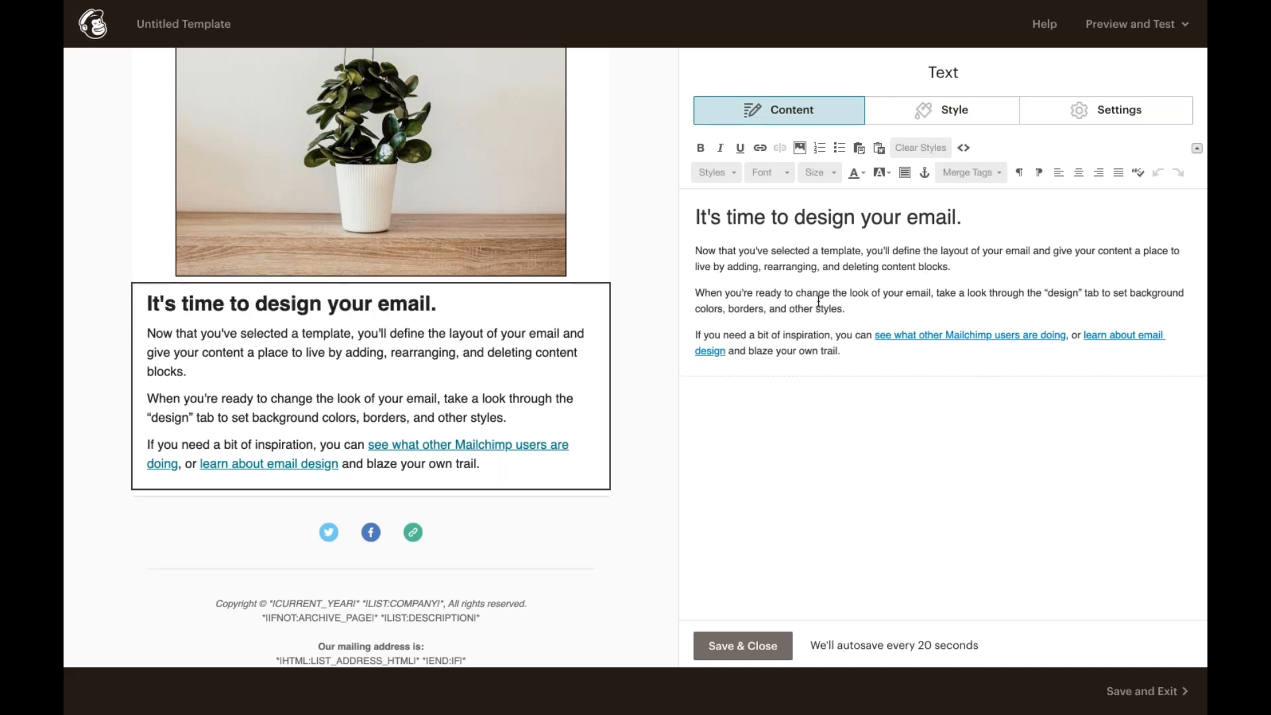
click(880, 152)
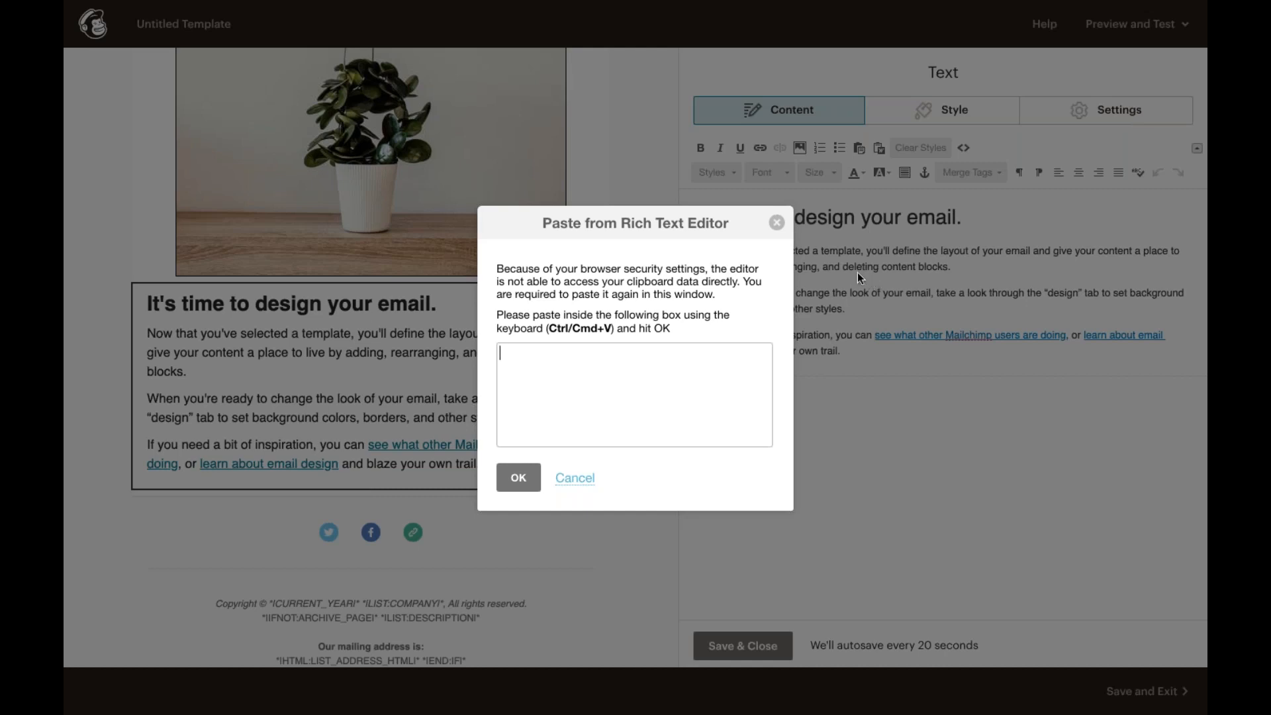
click(777, 223)
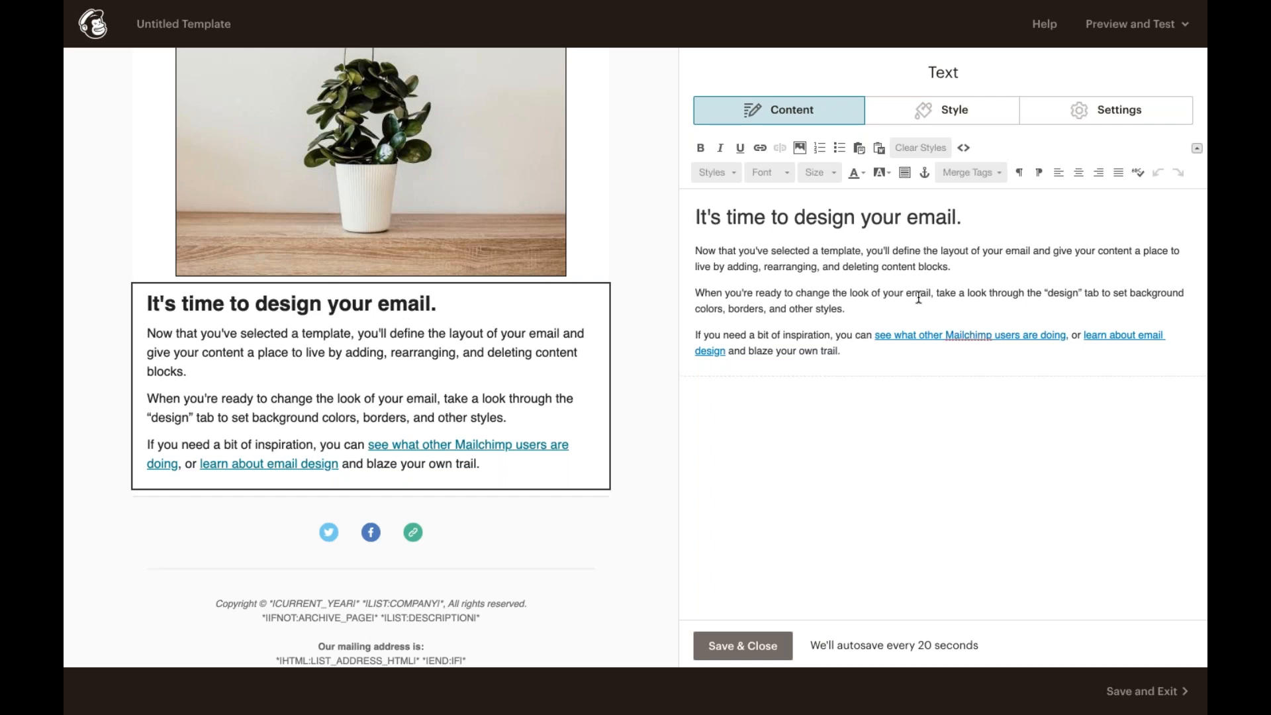
Step: Select all the text block's content, clear its styles and cut it out
drag(865, 347, 690, 210)
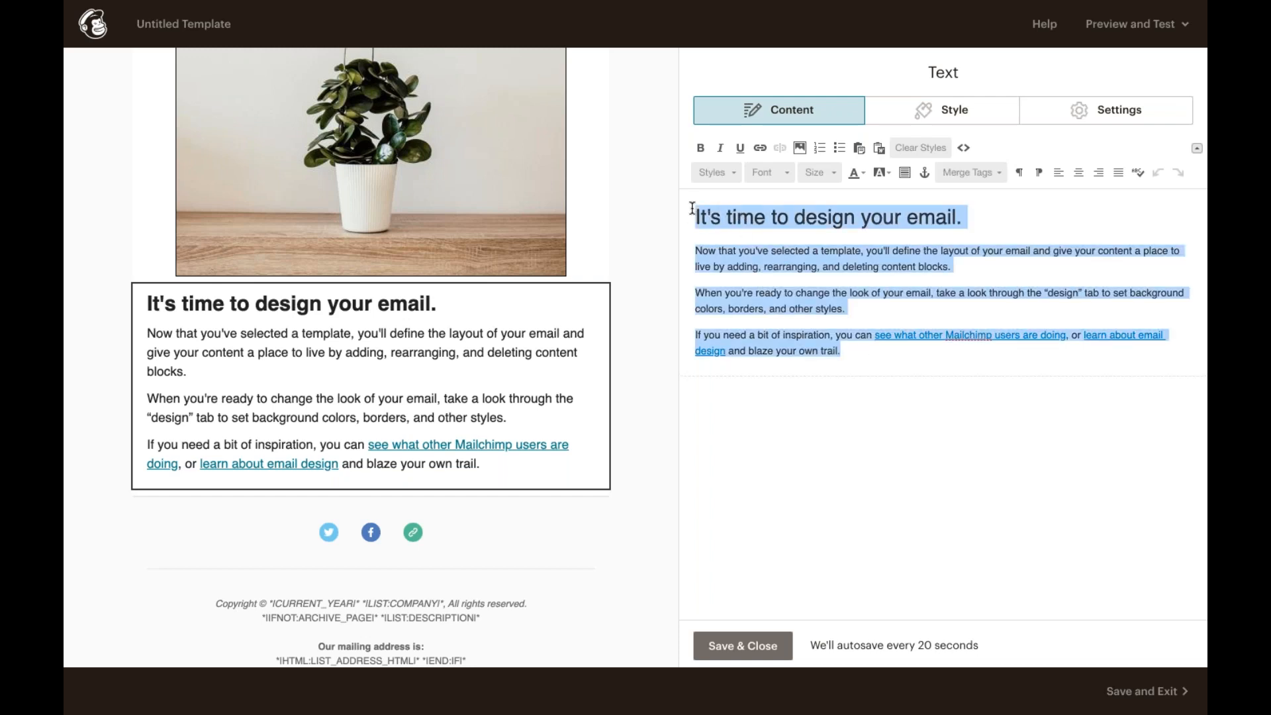
click(915, 146)
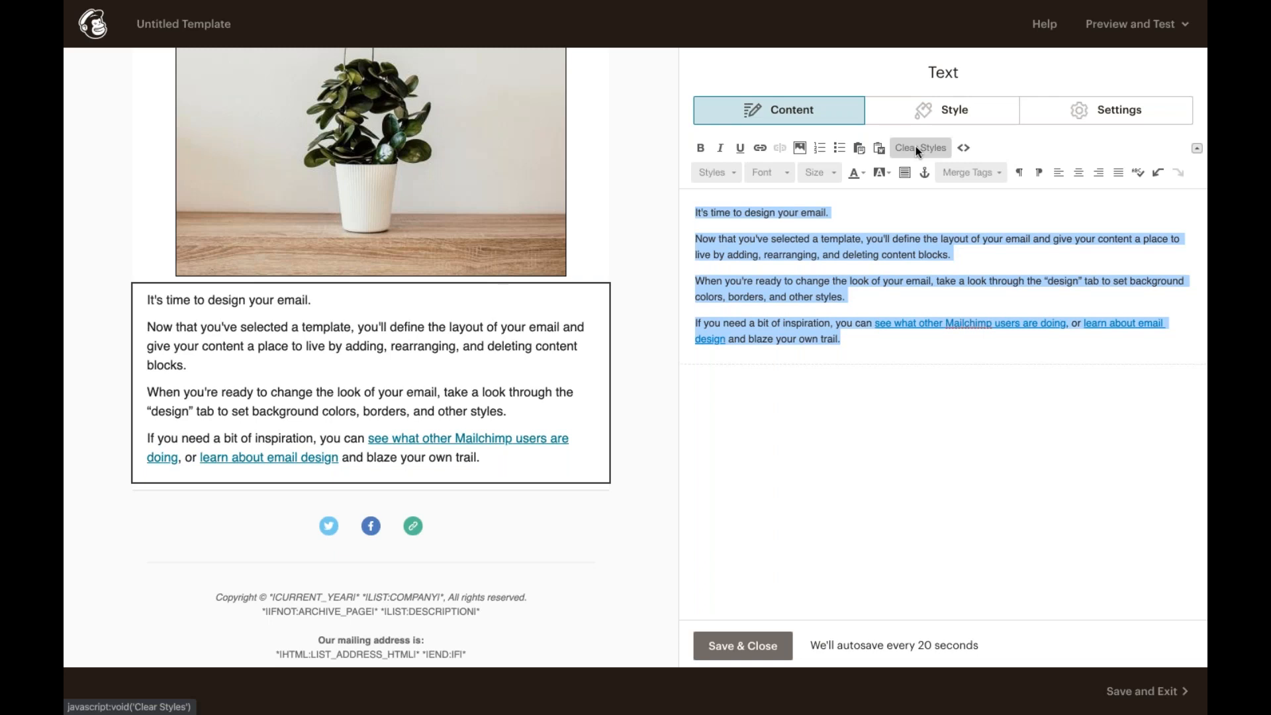
key(ctrl+x)
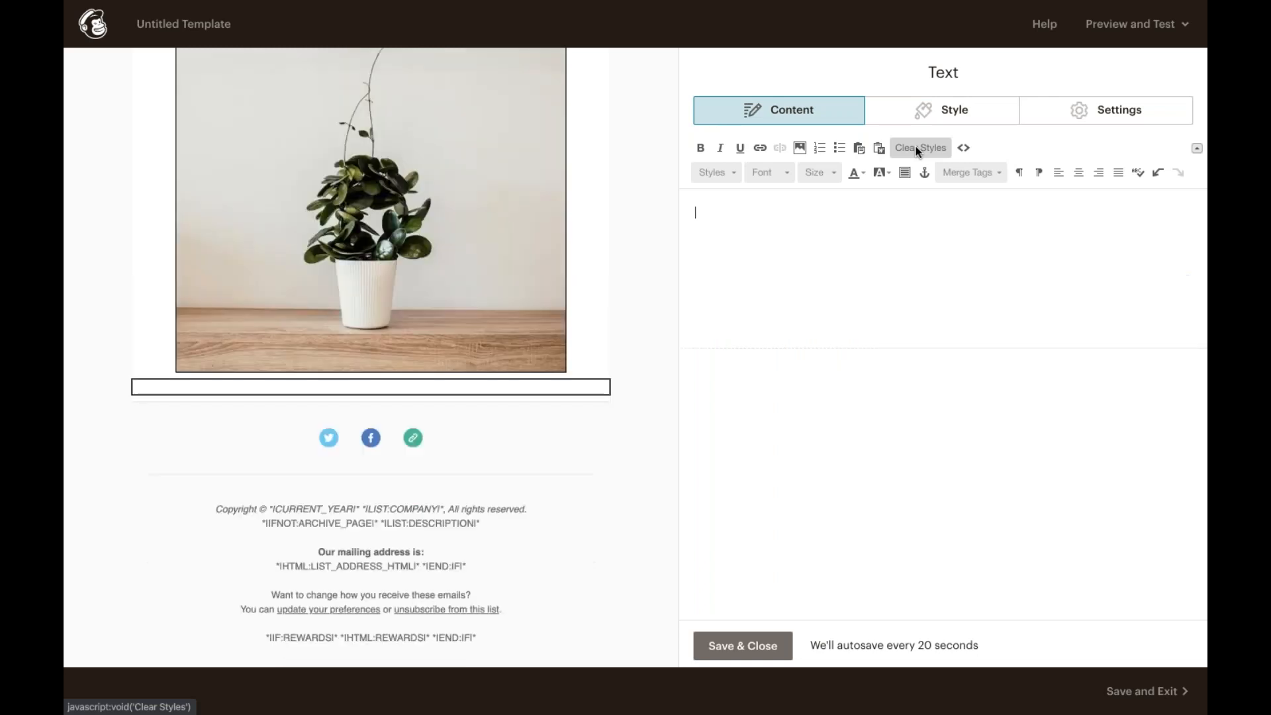
Step: Paste the sale copy "Want first dibs on all those potted plants? Better get shopping..." as plain text into the block
click(859, 147)
key(ctrl+v)
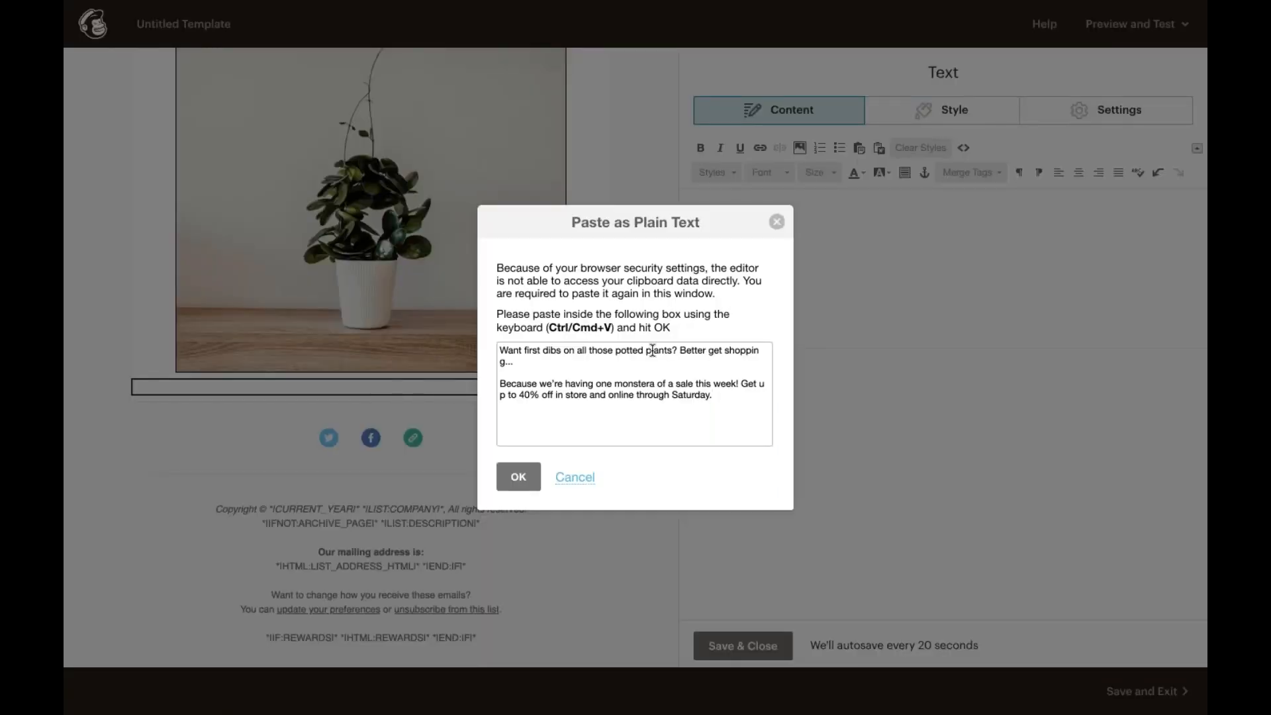
click(518, 476)
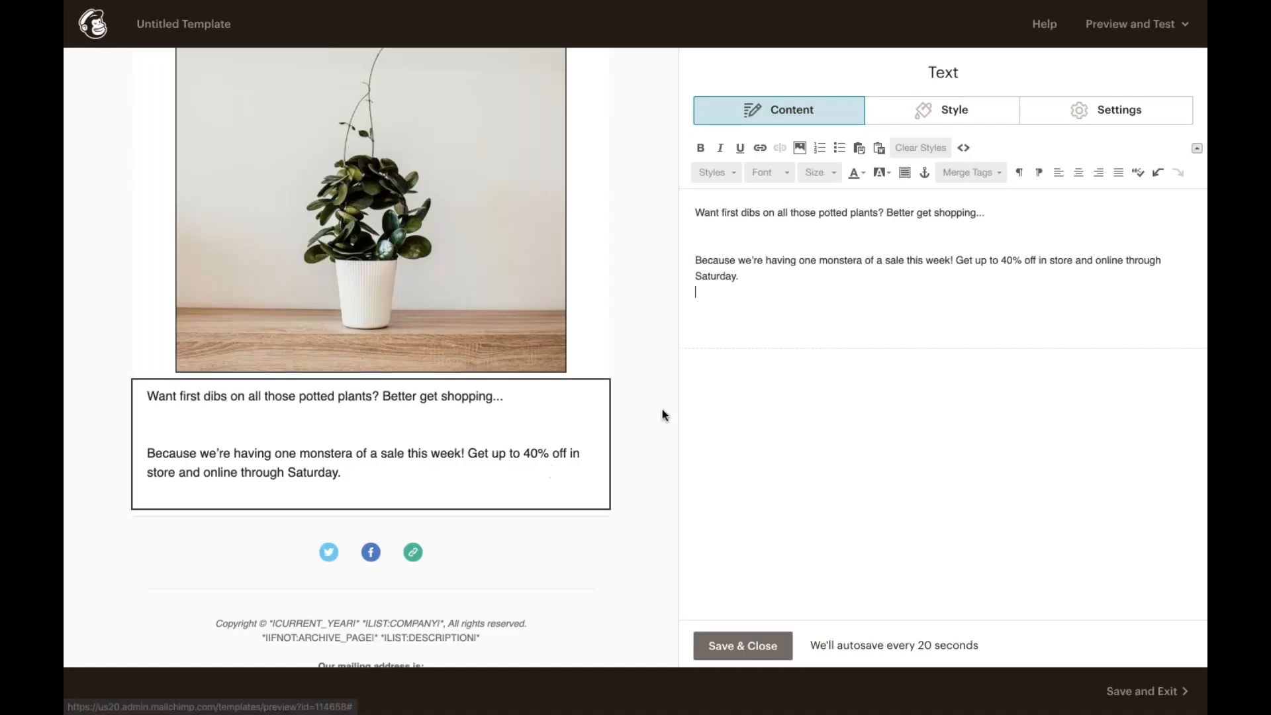
click(704, 246)
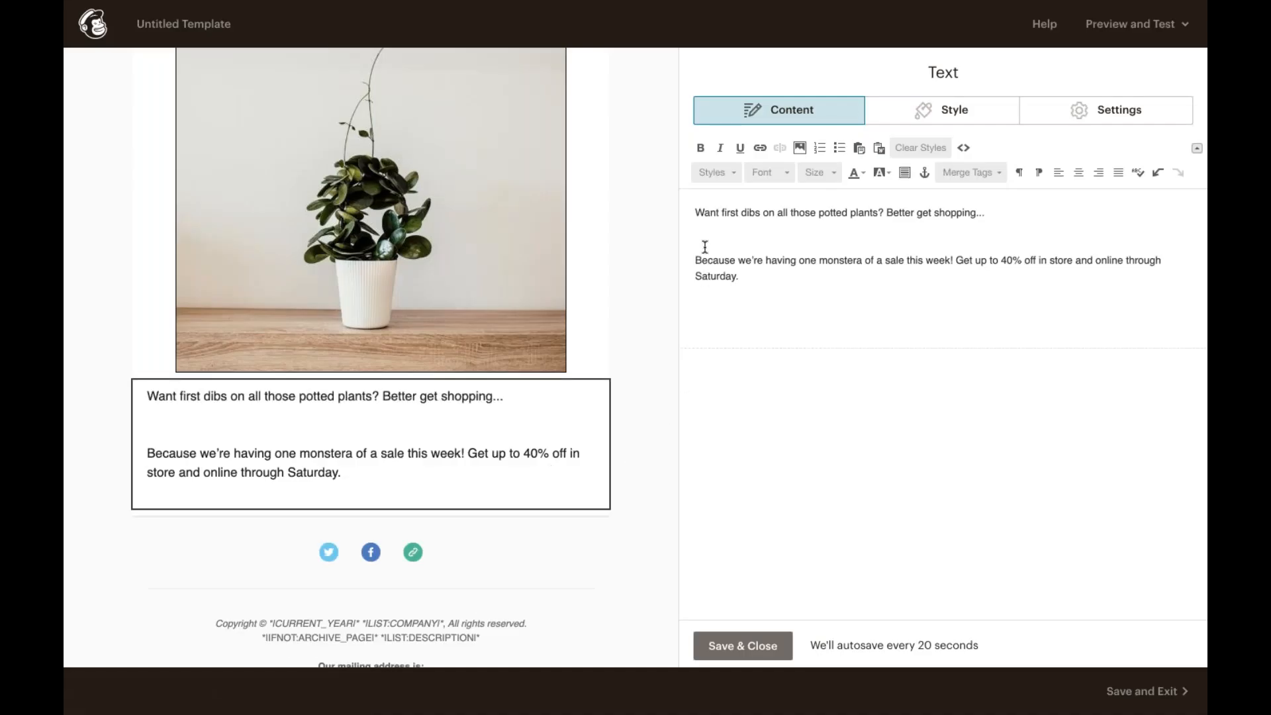
Step: Remove the extra blank line and break "Better get shopping..." onto its own paragraph below the opening question
key(BackSpace)
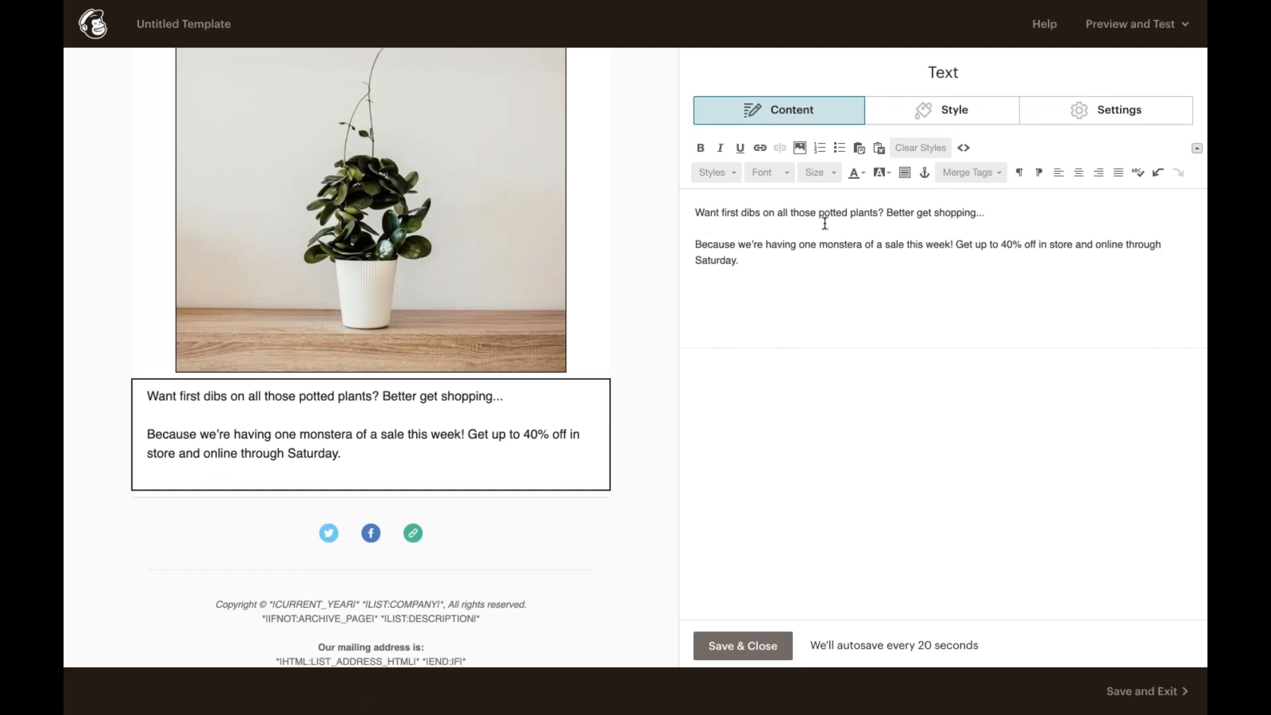
click(886, 213)
key(Return)
key(Return)
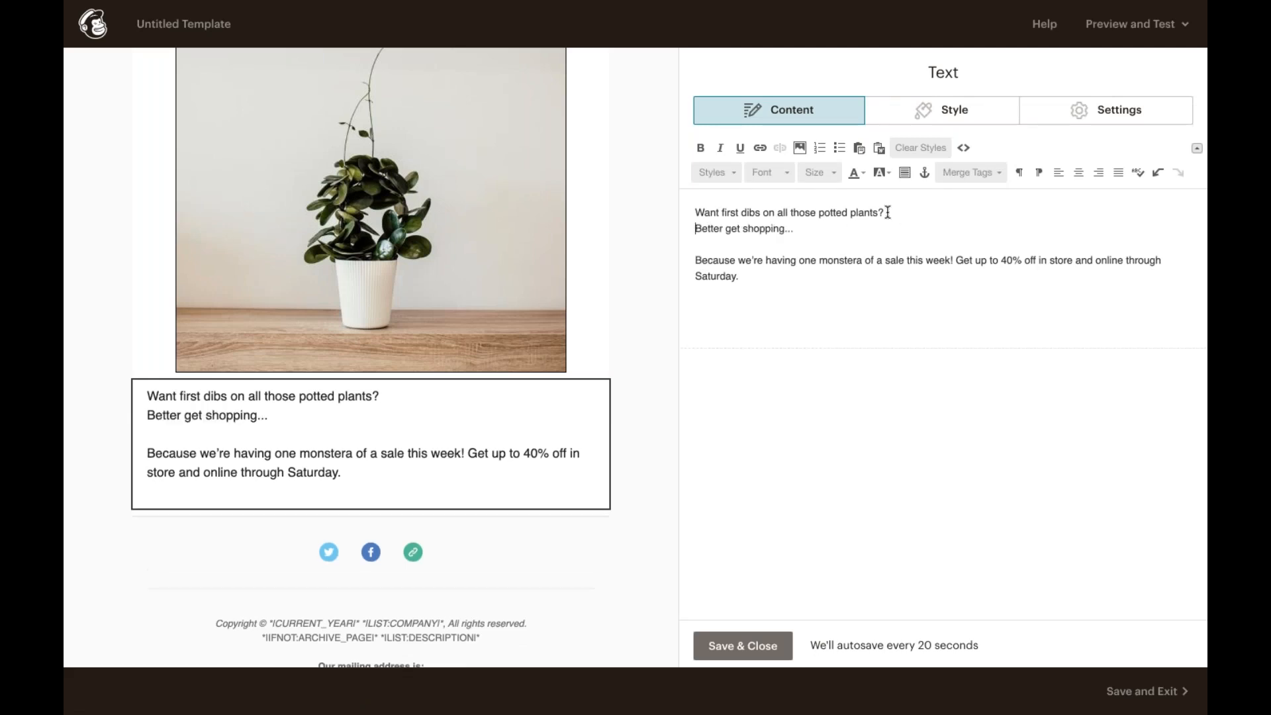
Step: Apply the TOC heading 2 style to the first line "Want first dibs on all those potted plants?"
drag(887, 212, 695, 212)
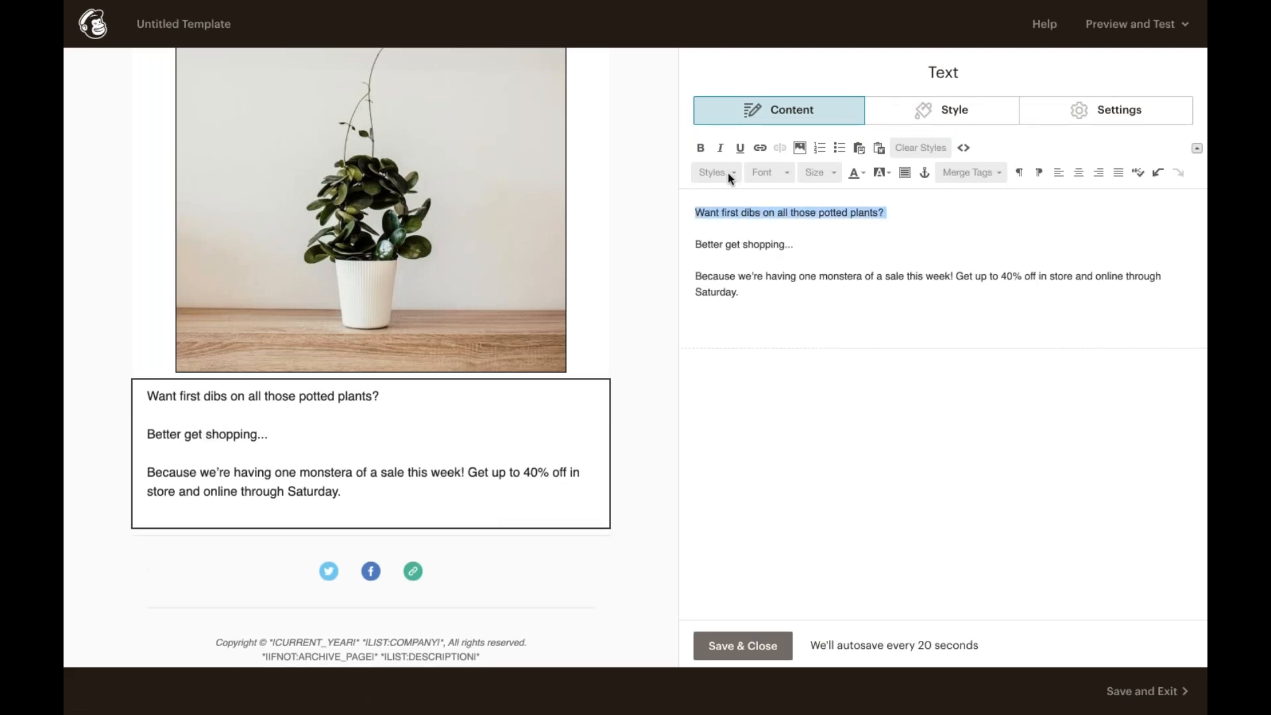
click(726, 173)
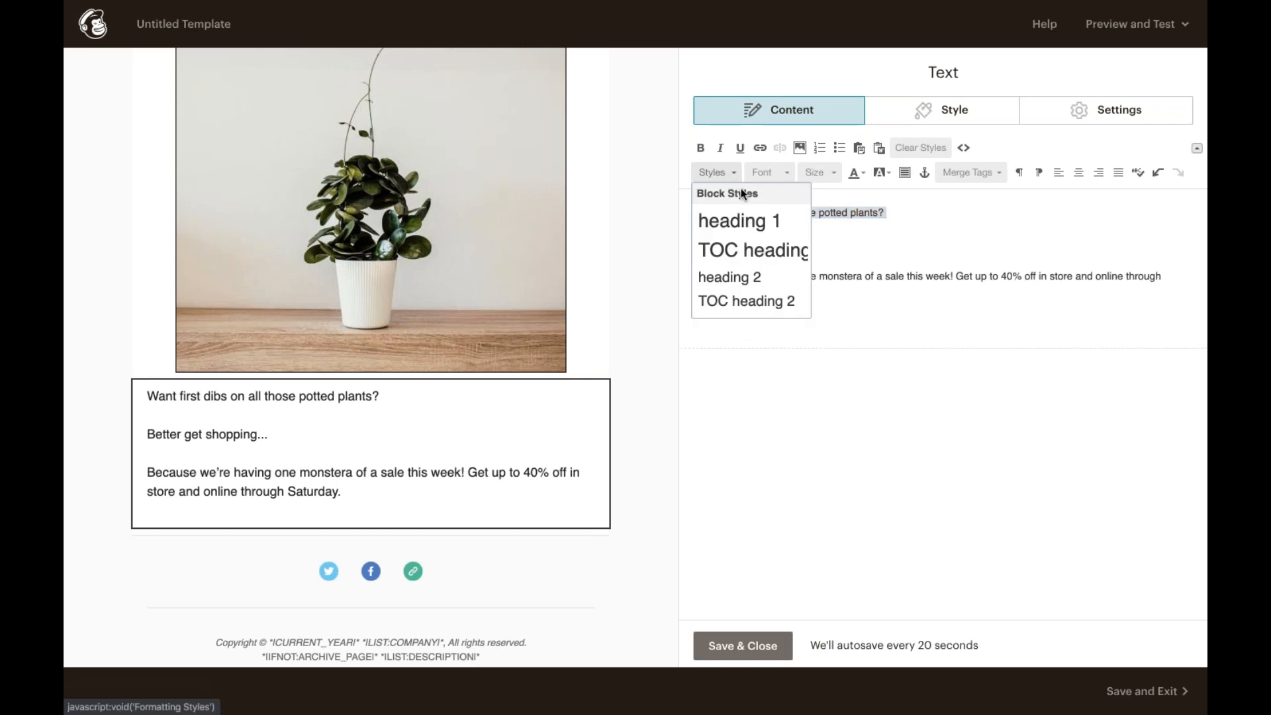
click(747, 301)
Step: Italicize the line "Better get shopping..." and center-align all the text in the block
triple_click(756, 259)
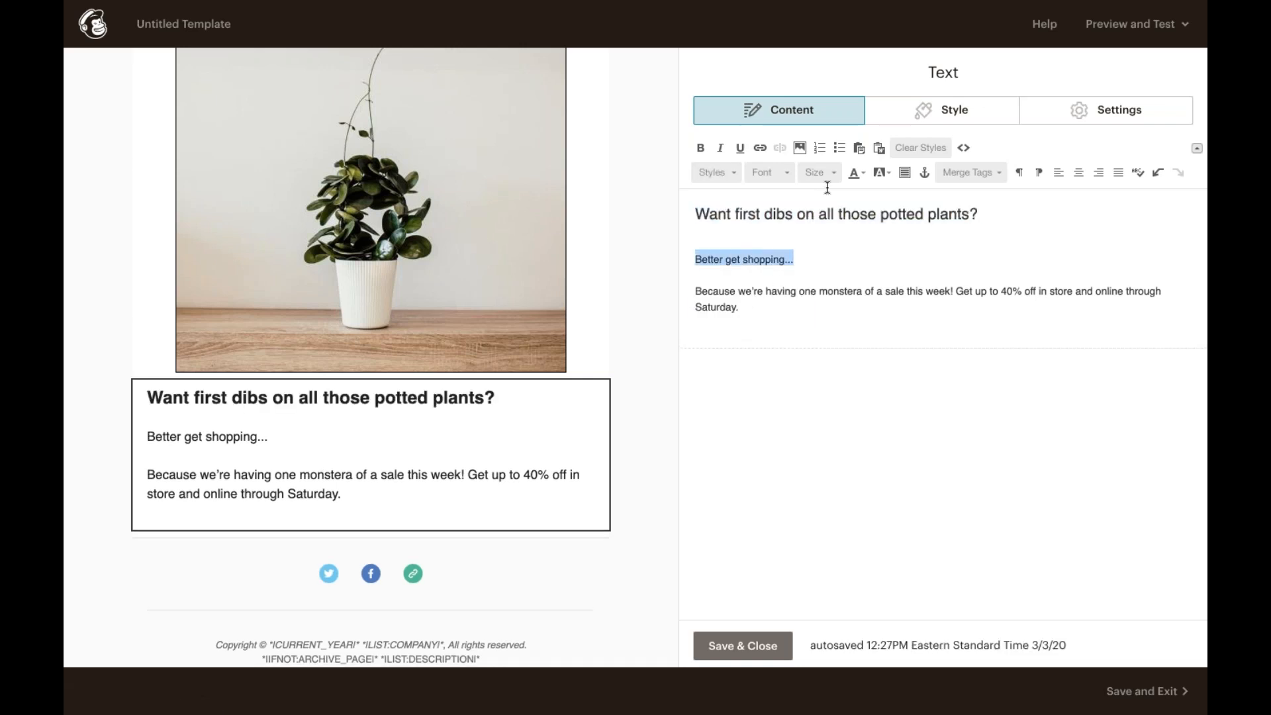
click(722, 148)
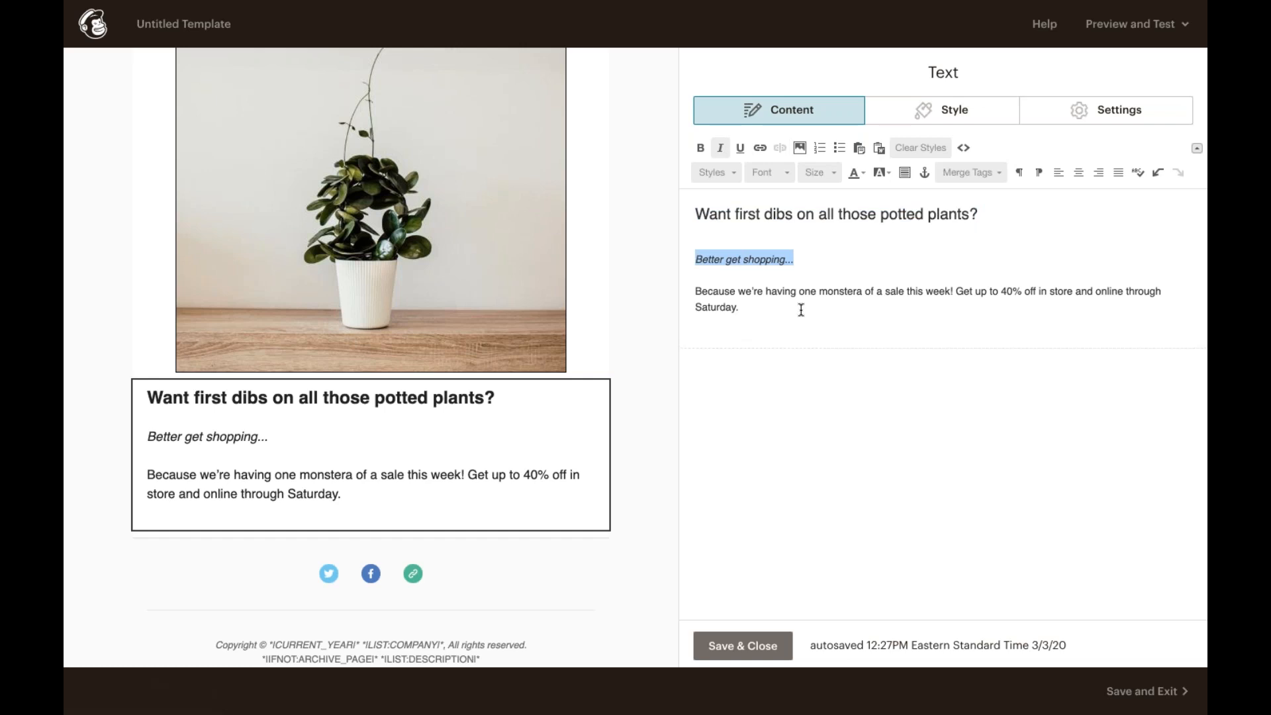
drag(799, 307, 682, 213)
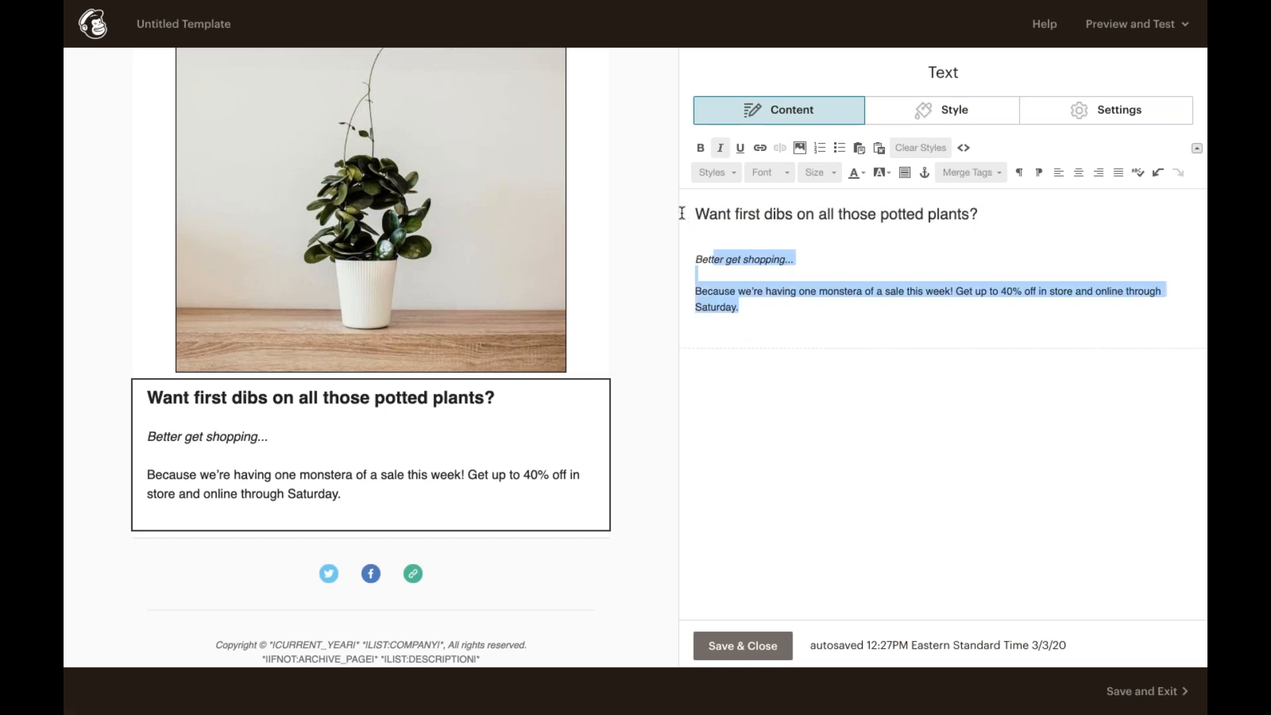
click(1077, 173)
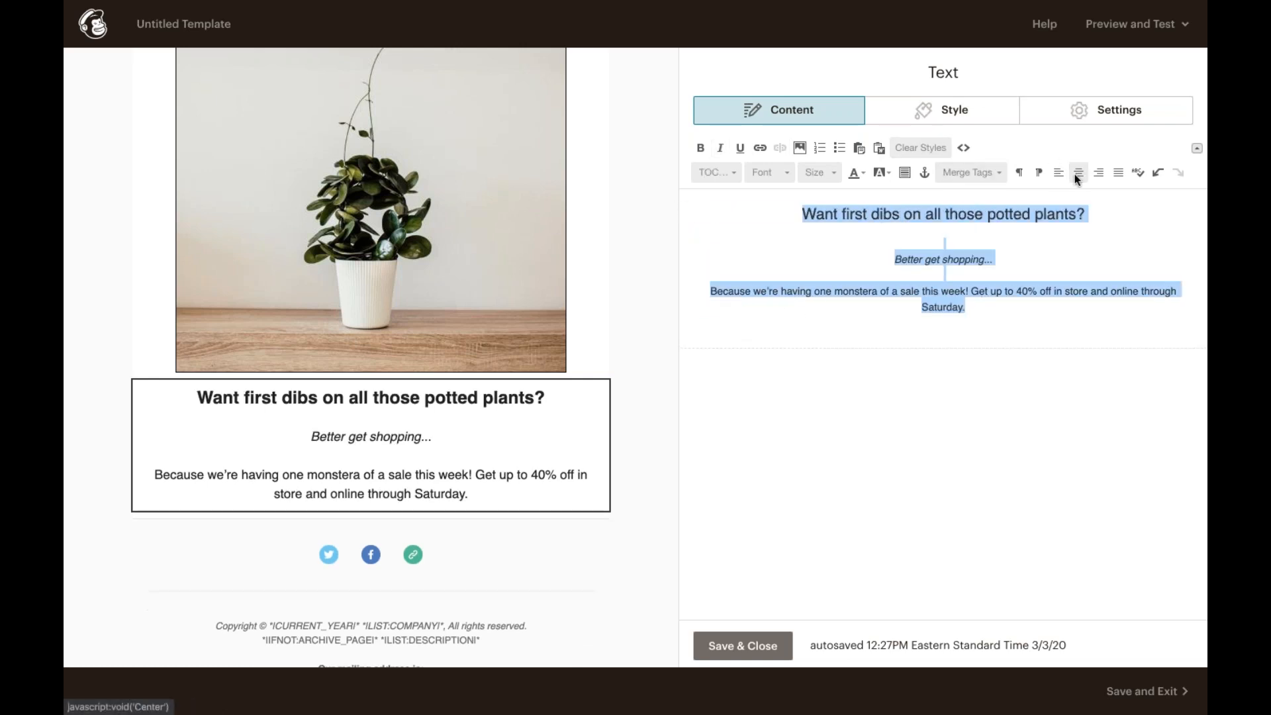
click(1013, 316)
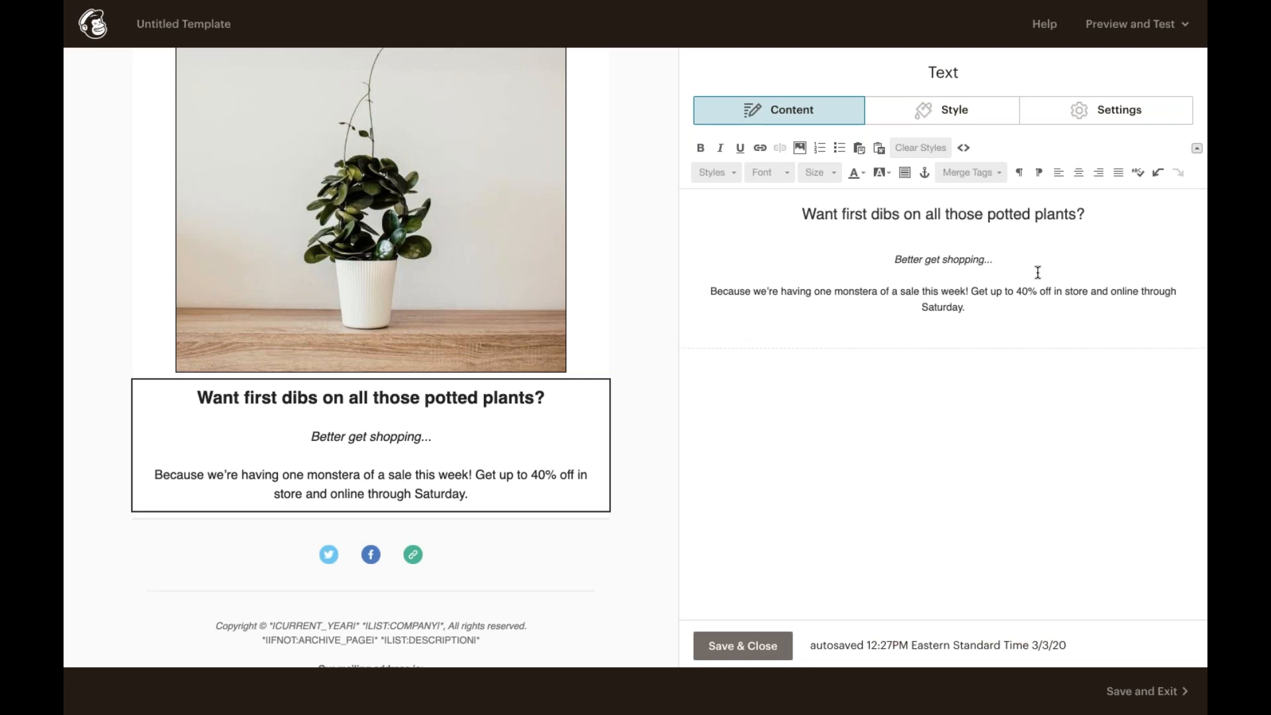
Step: Link the word "online" to pottedplanter.com and save the text block
double_click(1124, 294)
click(766, 144)
text(pog)
key(BackSpace)
text(ttedplanter.com)
click(507, 482)
click(742, 643)
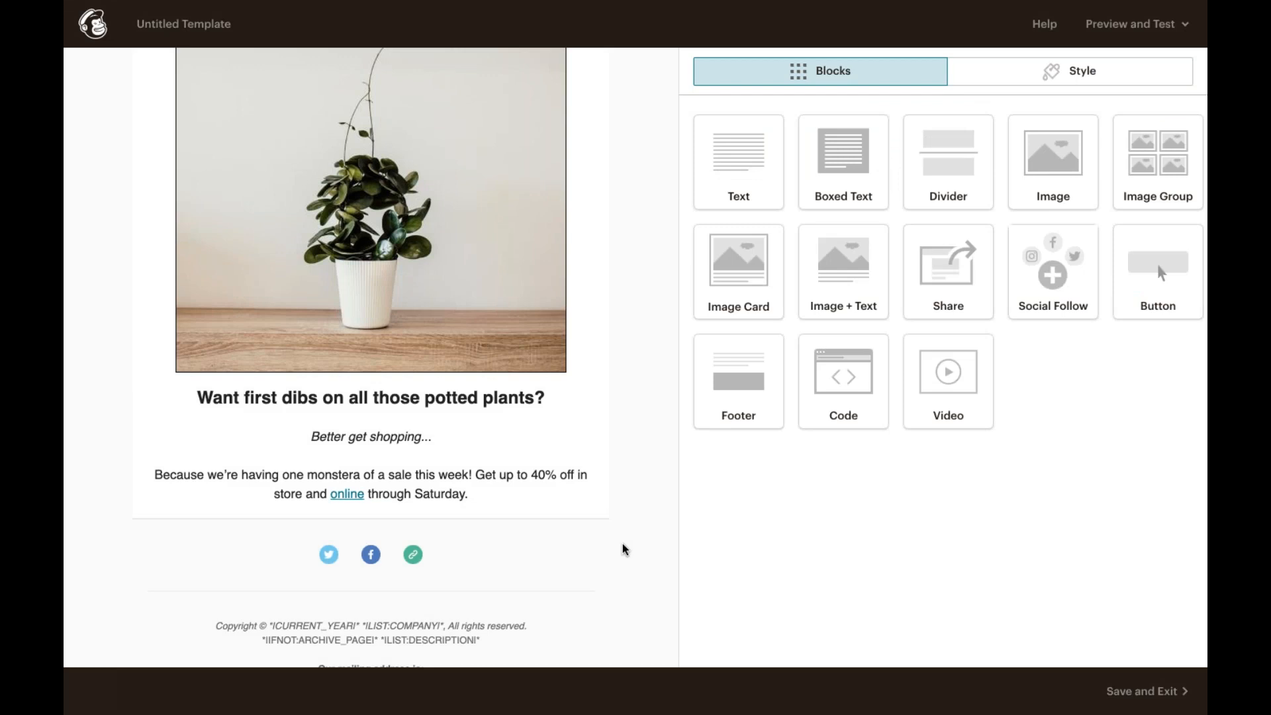
Step: Insert a Divider block between the Potted Planter logo and the plant photo, keeping its default style
scroll(623, 549, up, 3)
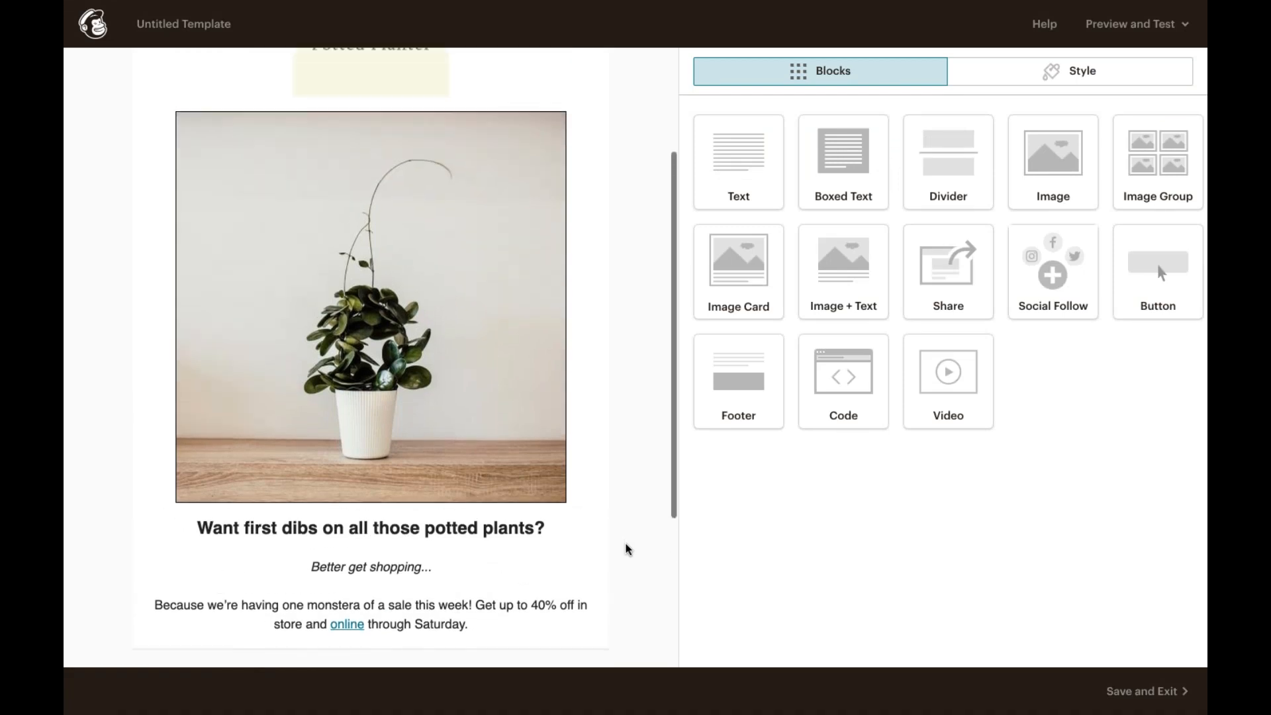
scroll(605, 462, up, 1)
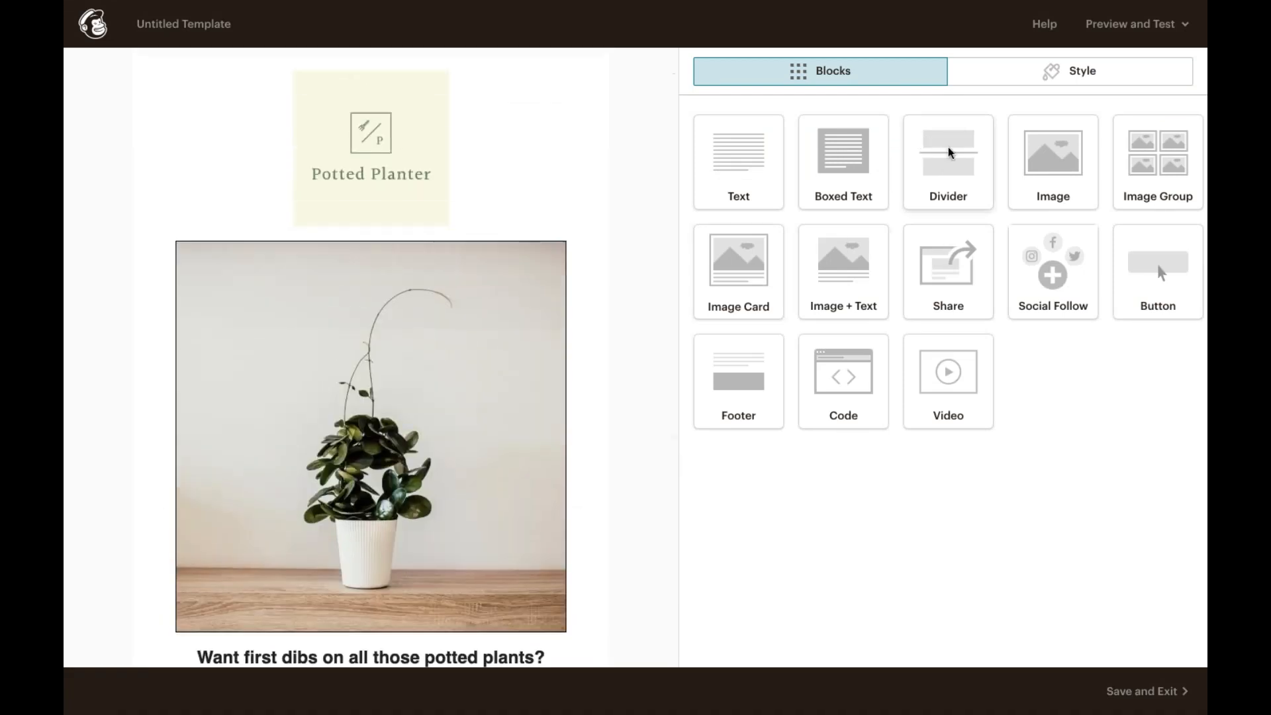
drag(930, 161, 513, 250)
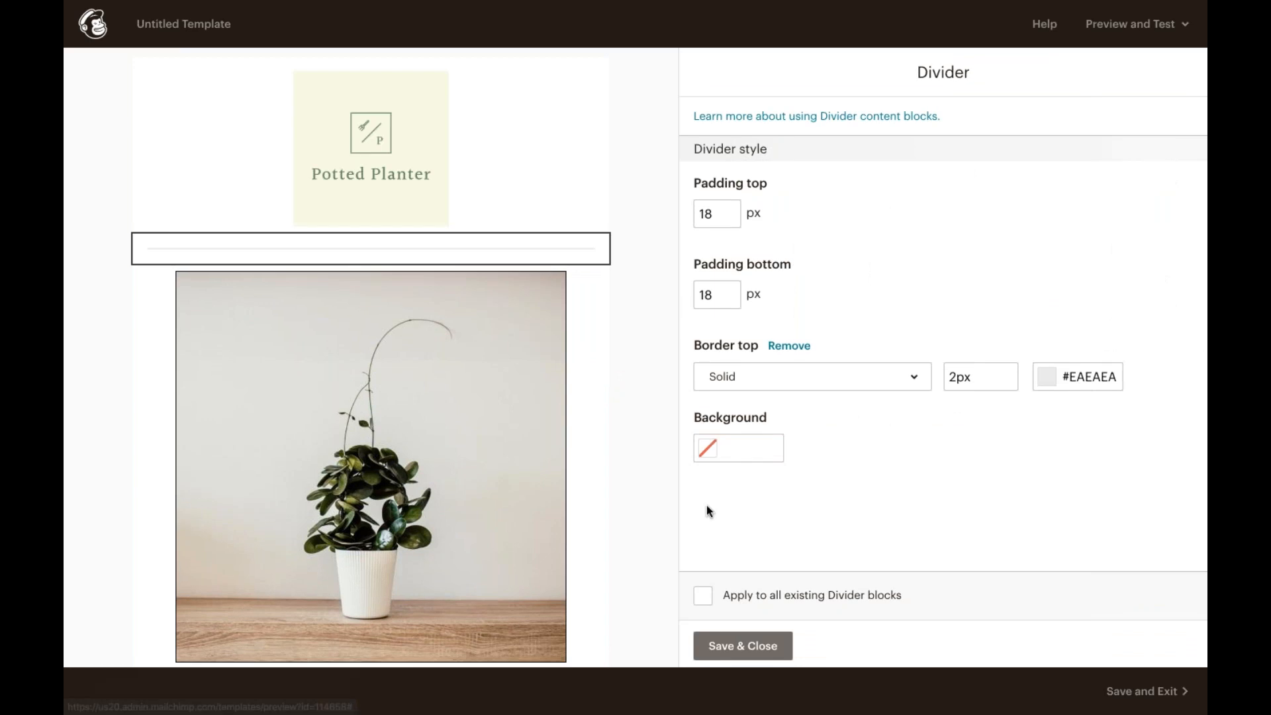
click(749, 643)
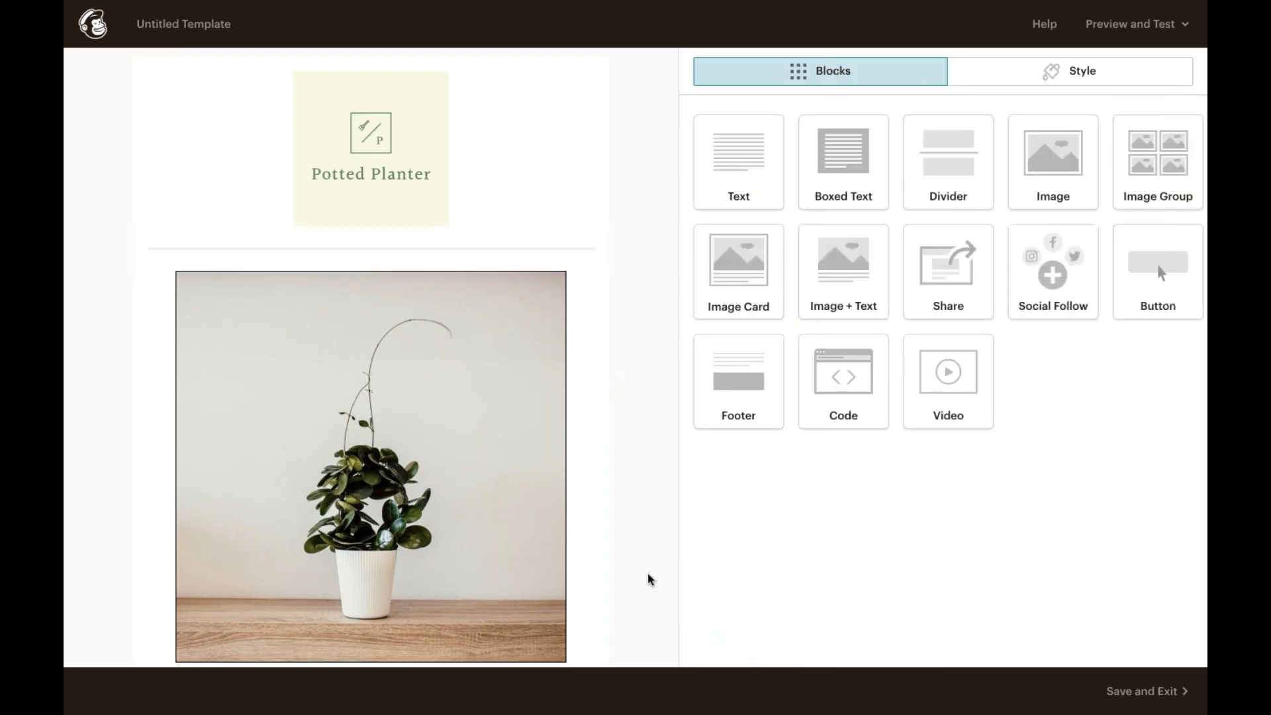
Step: Review the template's Page style settings and return to the content blocks
scroll(649, 580, down, 2)
scroll(648, 580, down, 3)
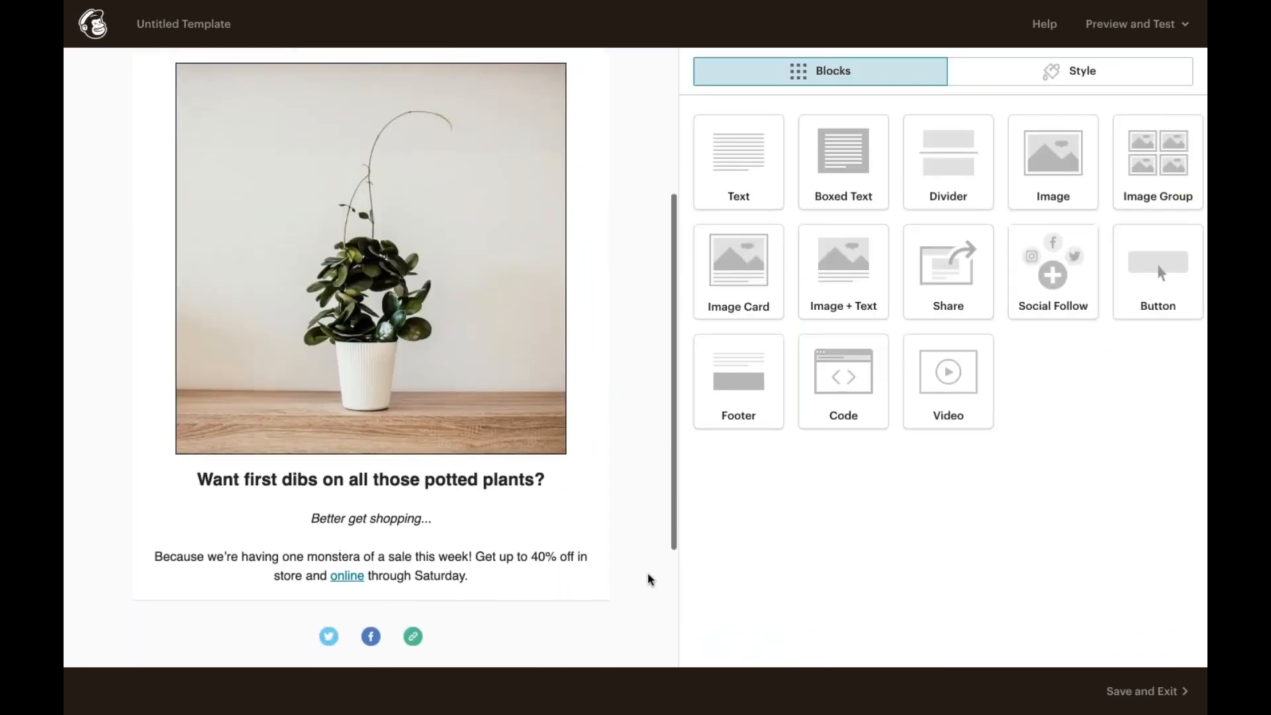
scroll(649, 580, up, 1)
scroll(648, 579, up, 4)
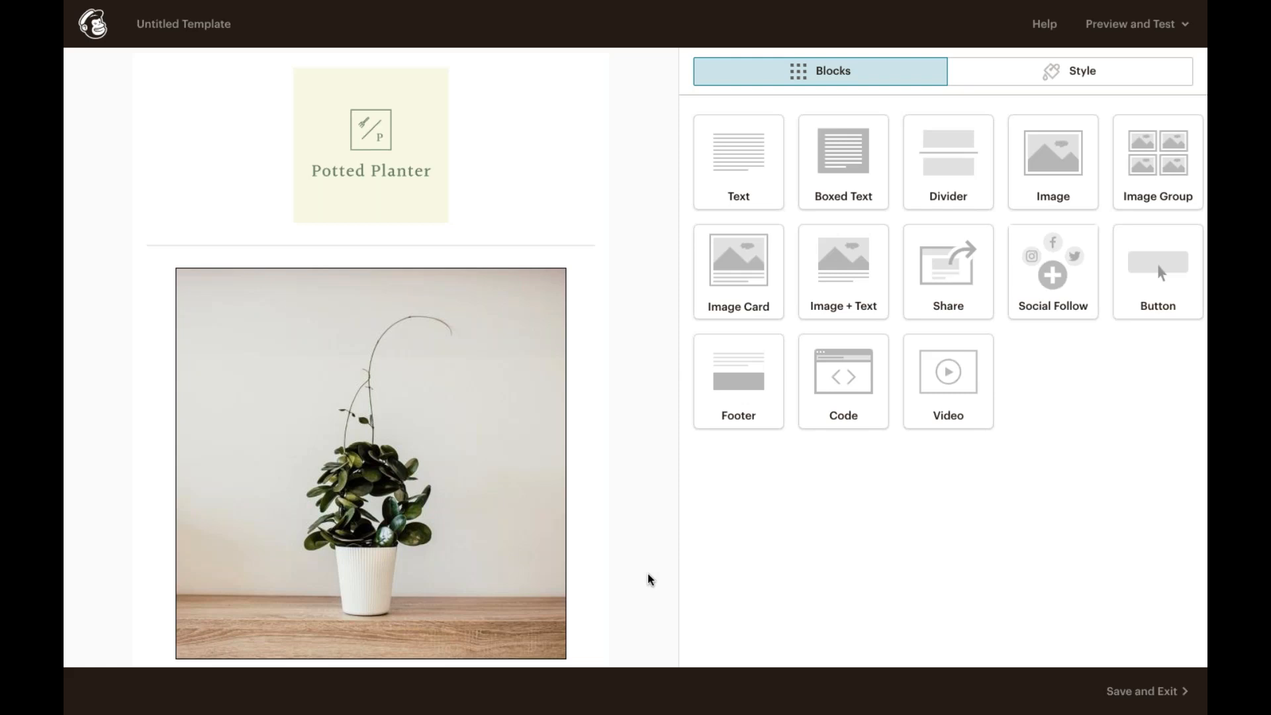
click(1037, 72)
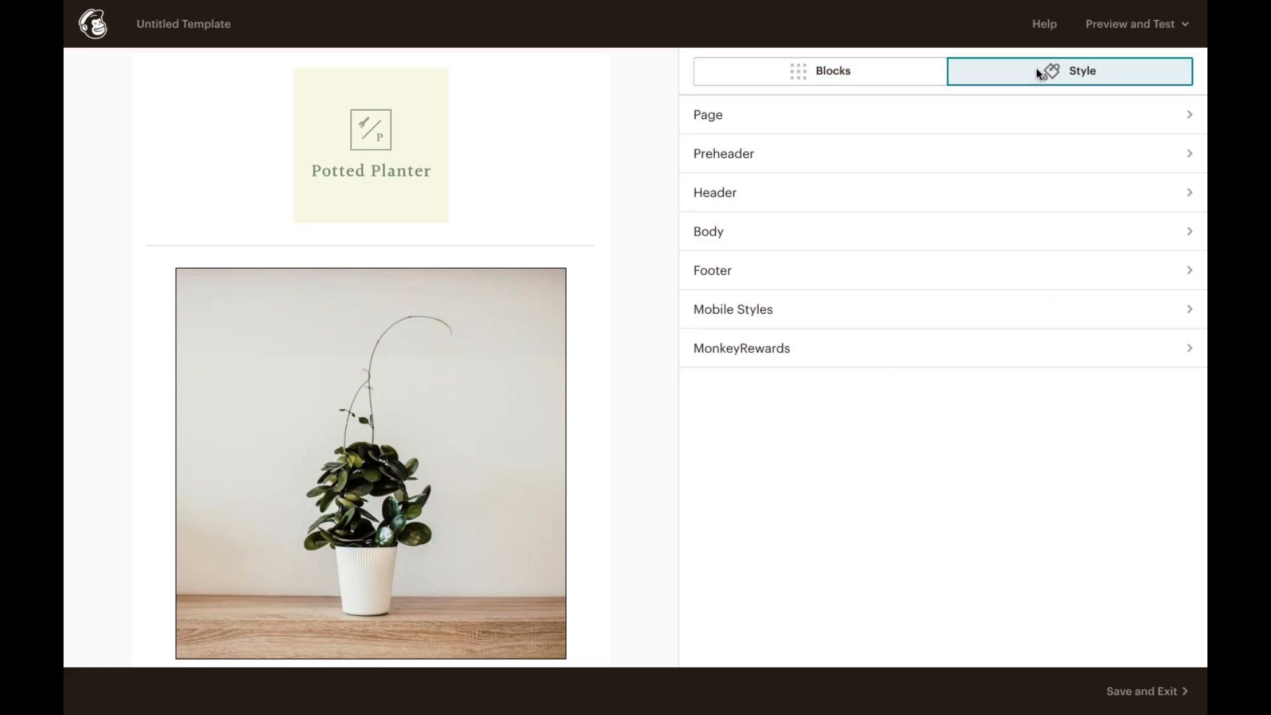
click(980, 113)
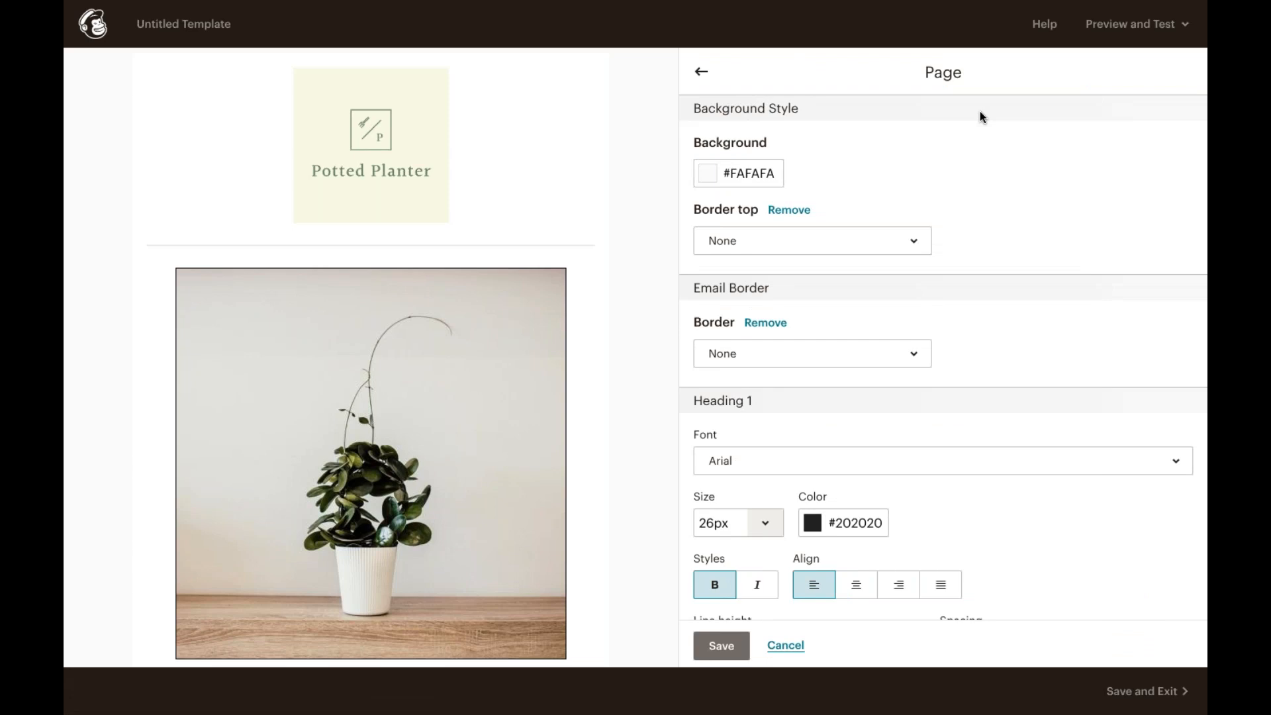
click(700, 74)
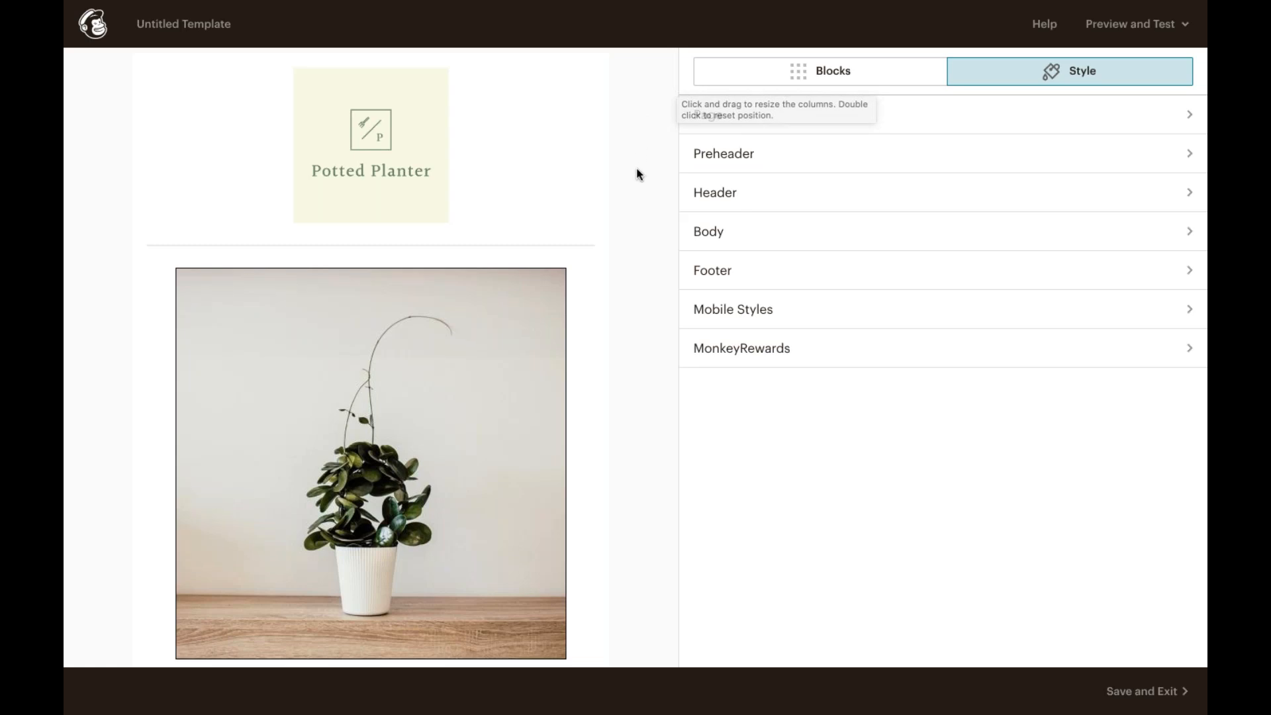
click(814, 67)
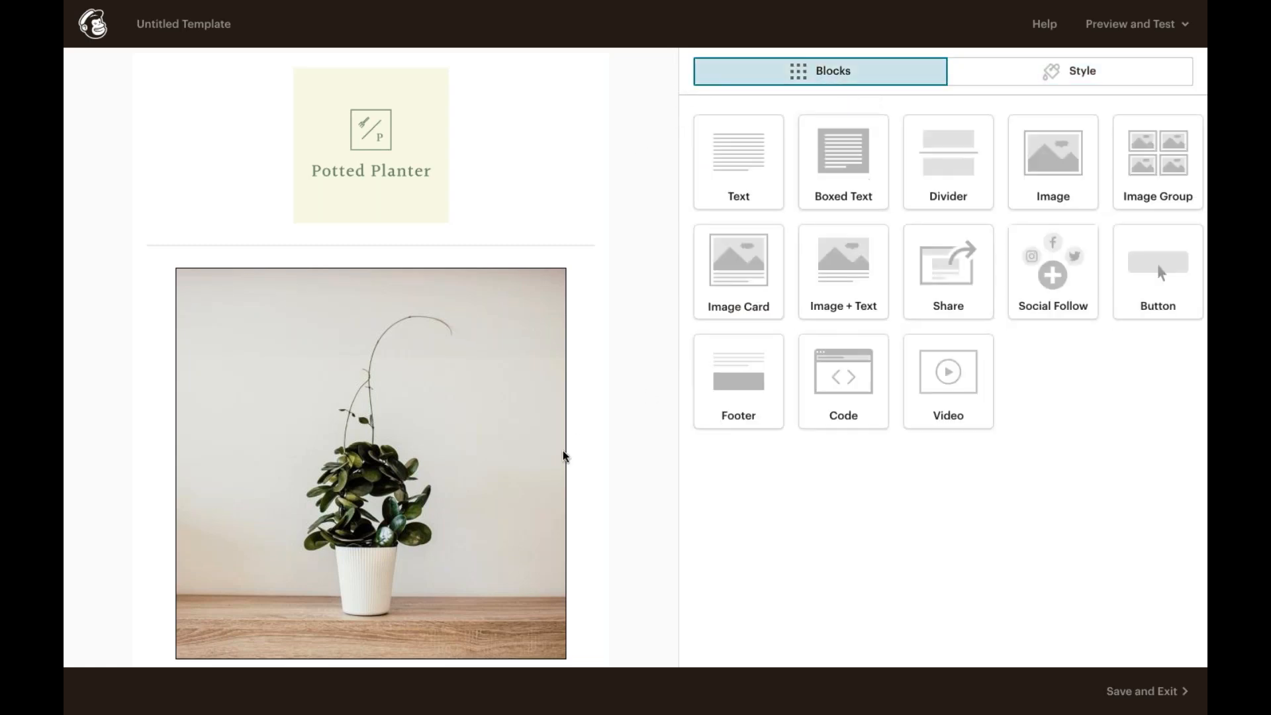
Step: Add a Button block below the sale text and set its text to "Shop Now!"
scroll(558, 463, down, 4)
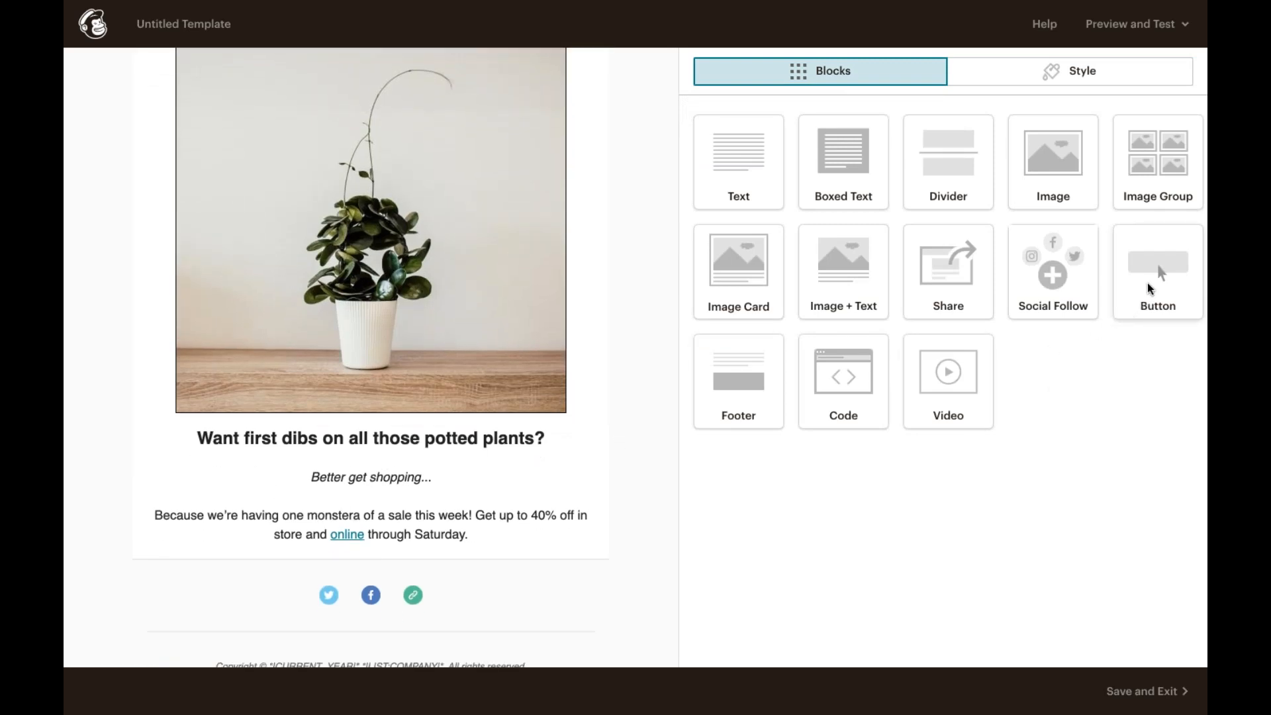
drag(1148, 288, 350, 536)
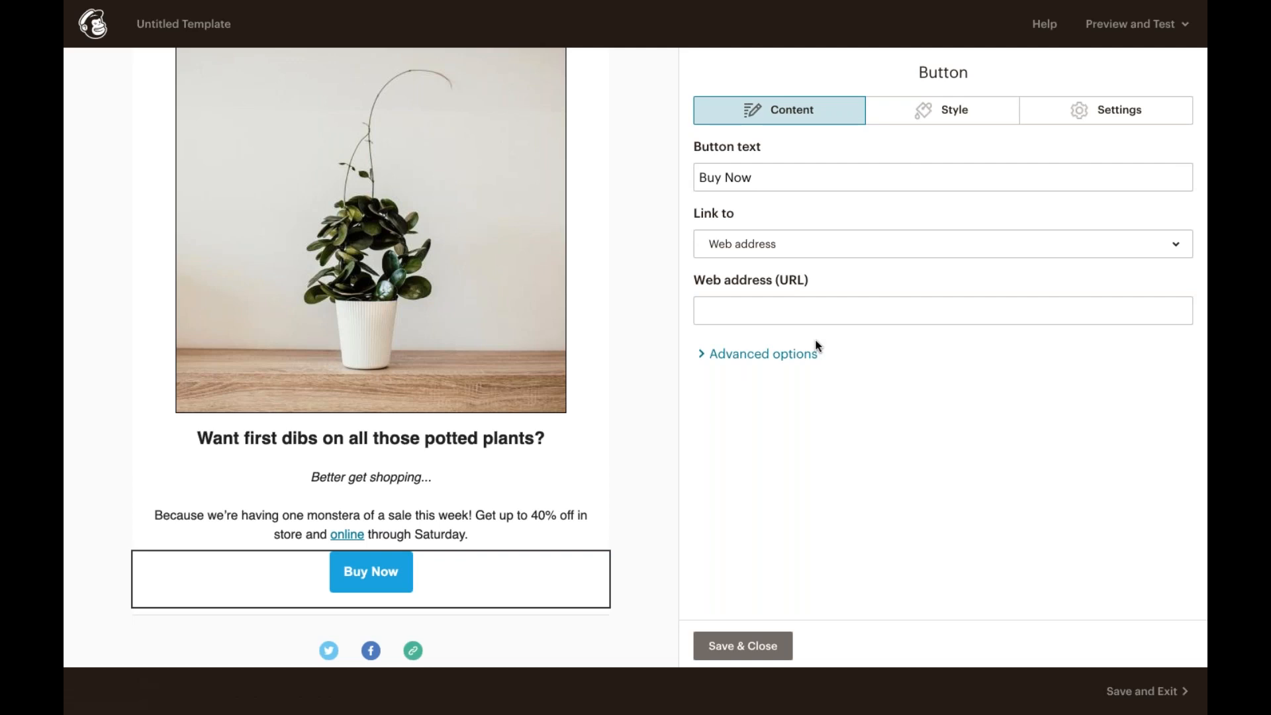
click(702, 176)
text(Shop Now)
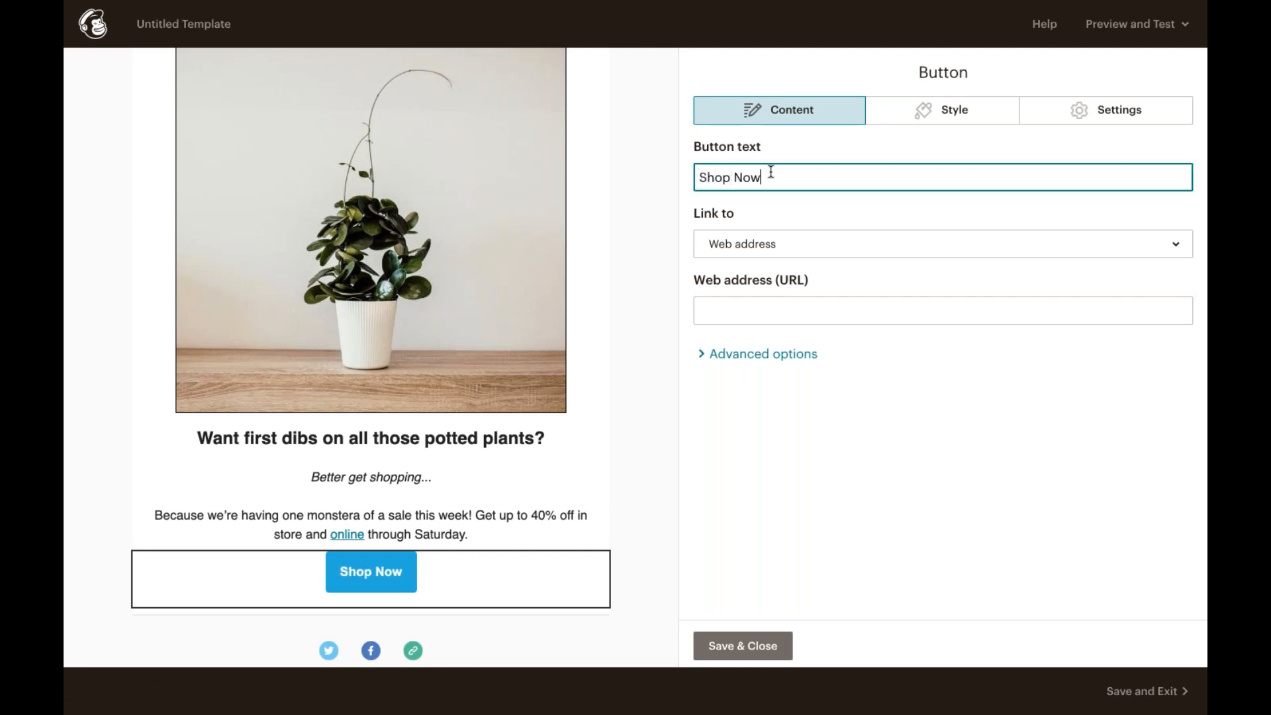
text(!)
Step: Set the button's web address to pottedplanter.com/seasonalsale
click(736, 309)
text(pottedplanter.com)
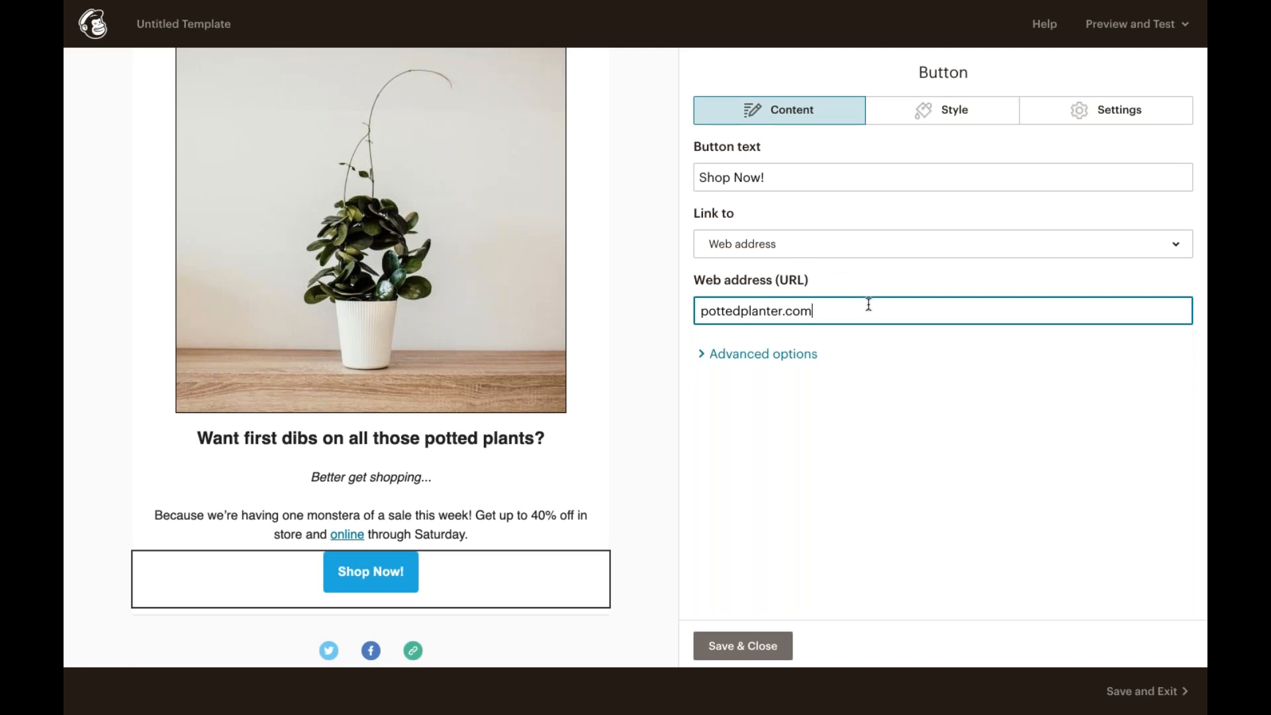
text(/seasonalsale)
Step: Change the button's background colour to a muted green, #7aad78, and save the button
click(960, 110)
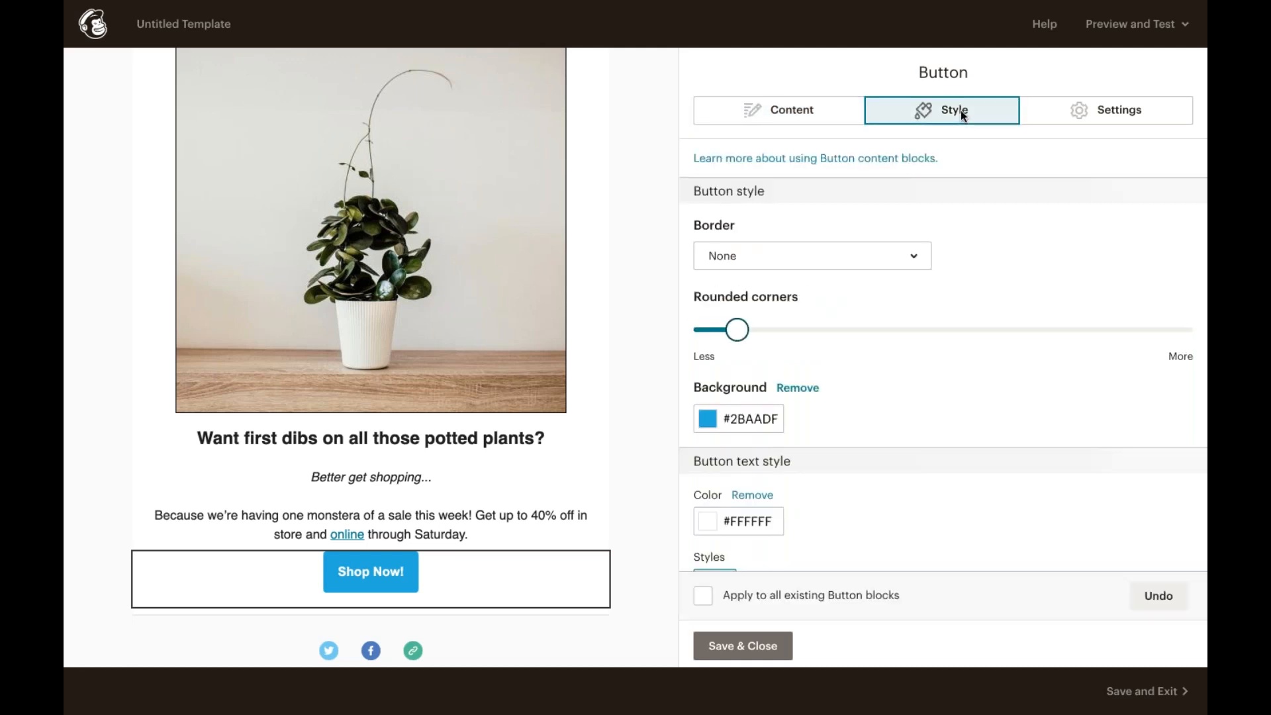
click(698, 426)
scroll(804, 566, down, 1)
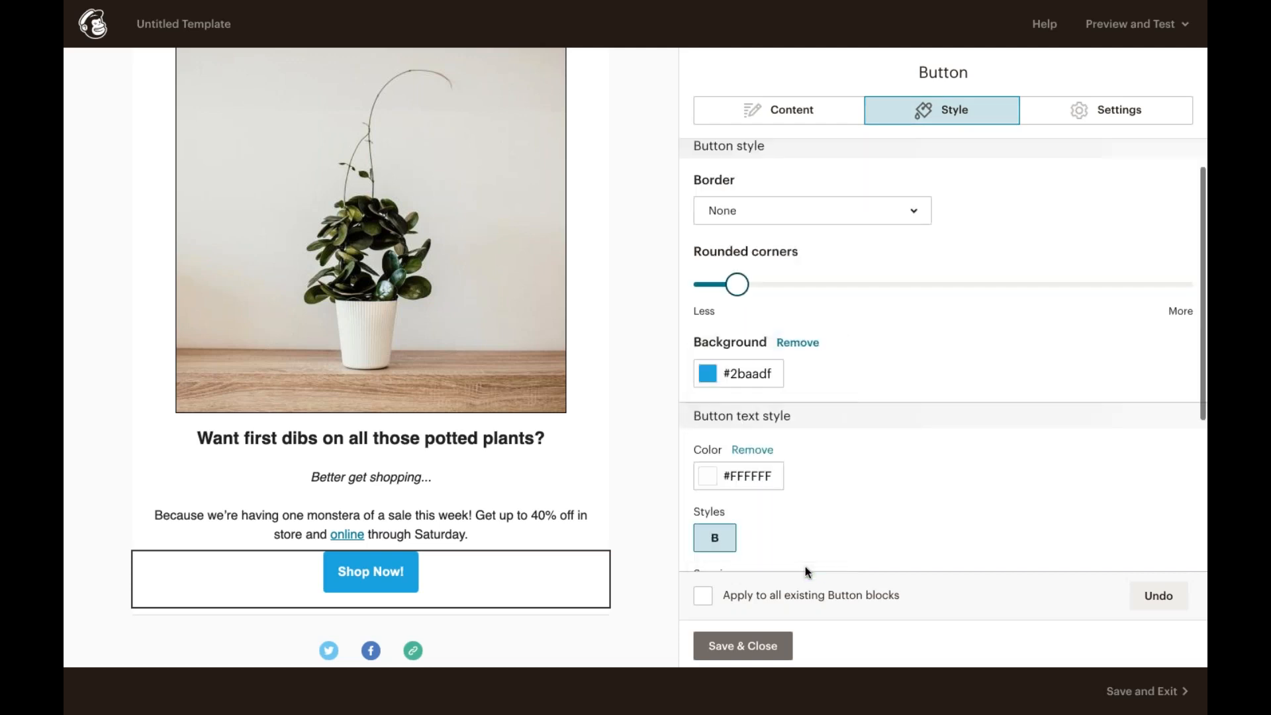
click(709, 371)
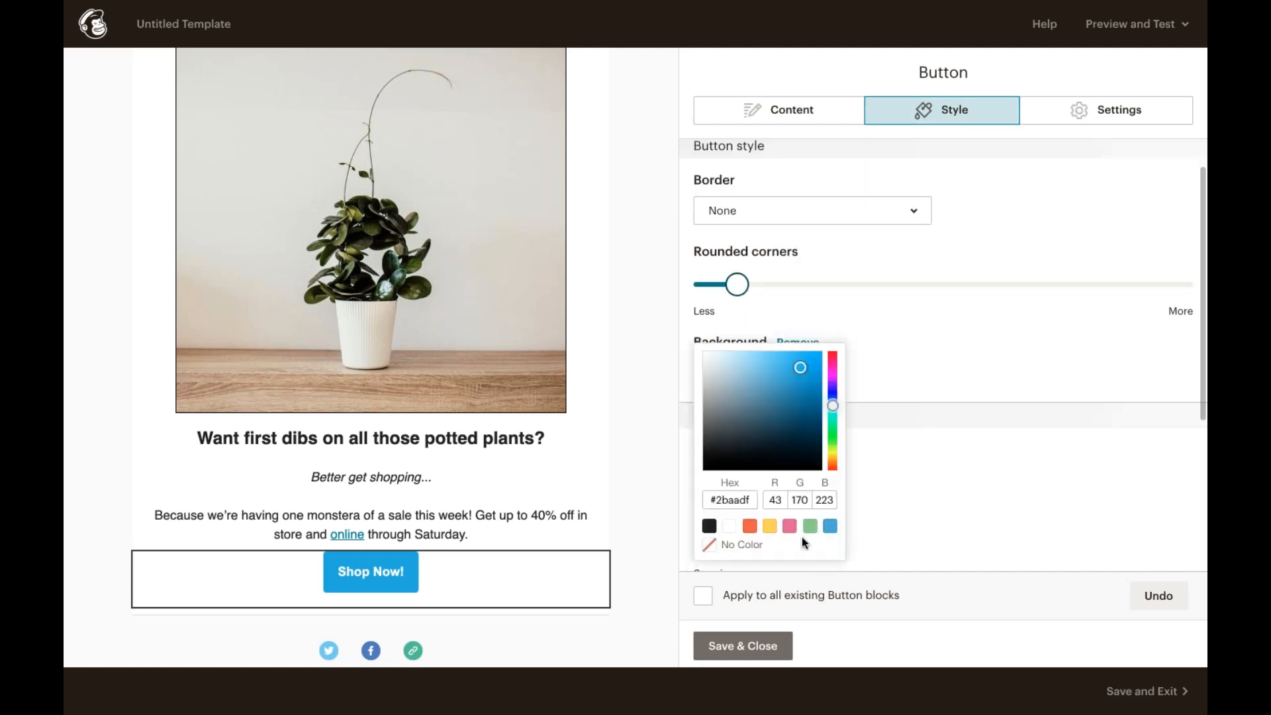
click(809, 525)
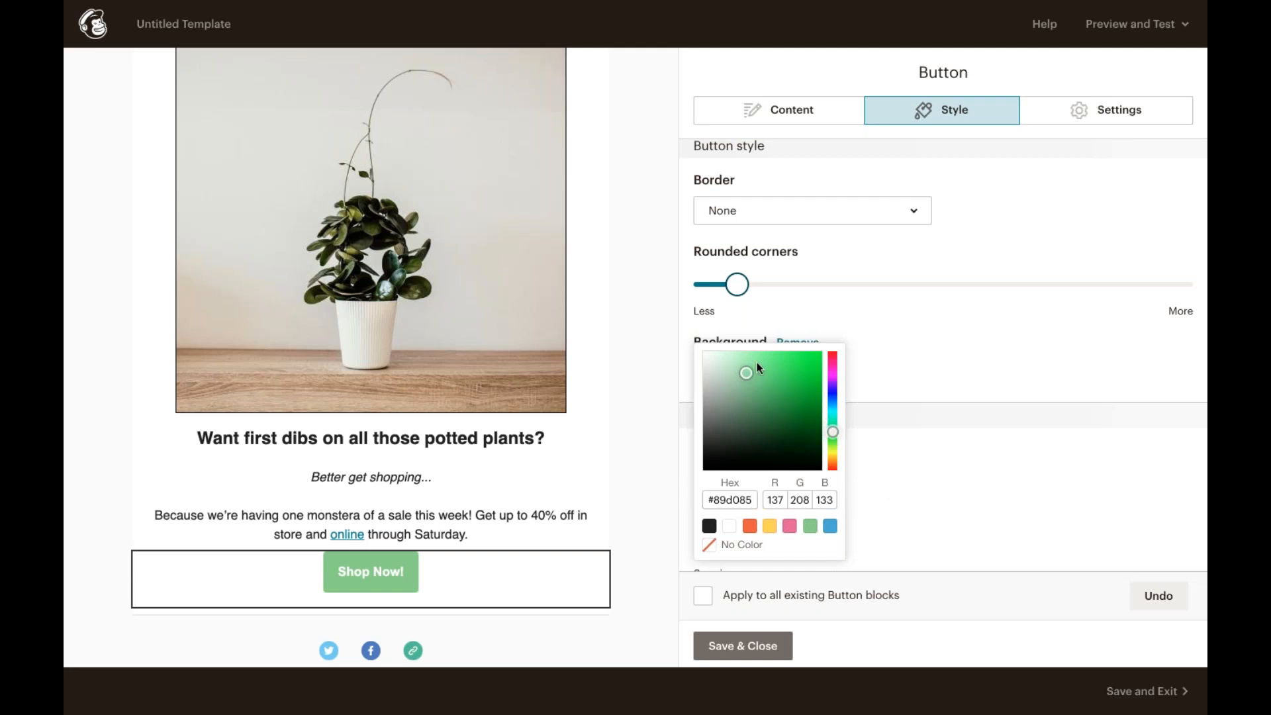
click(732, 362)
click(774, 374)
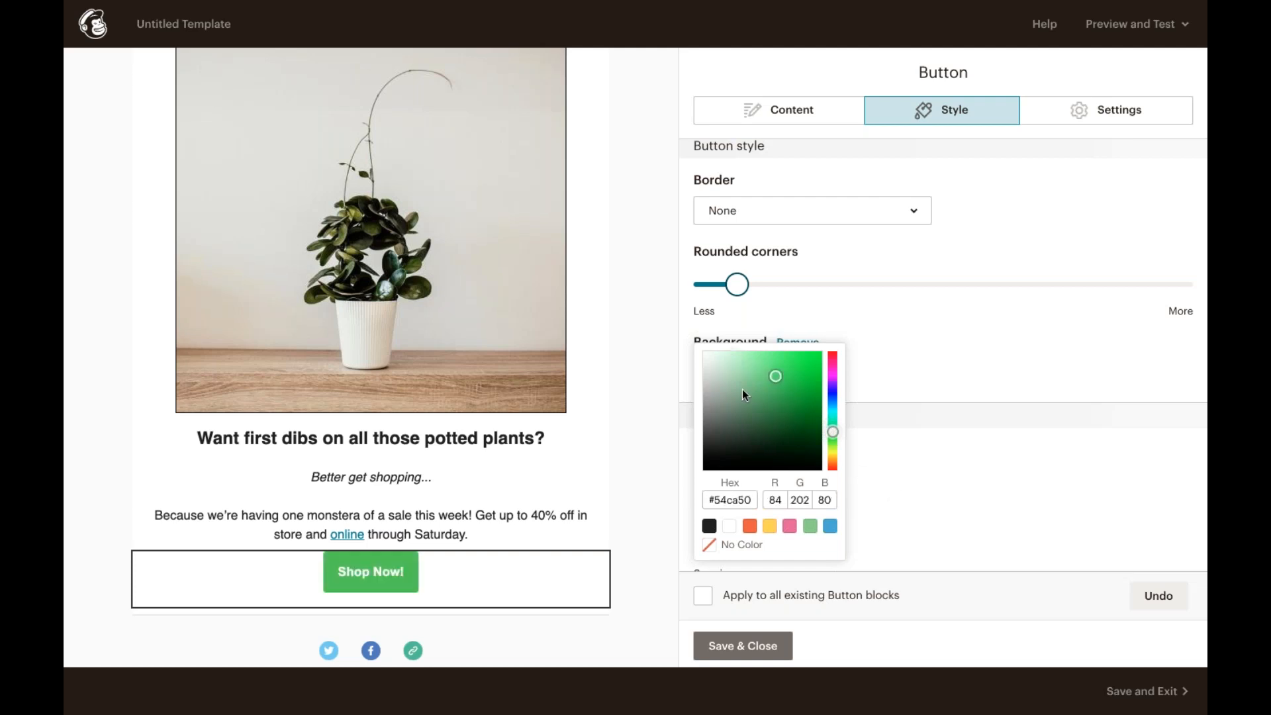
click(740, 390)
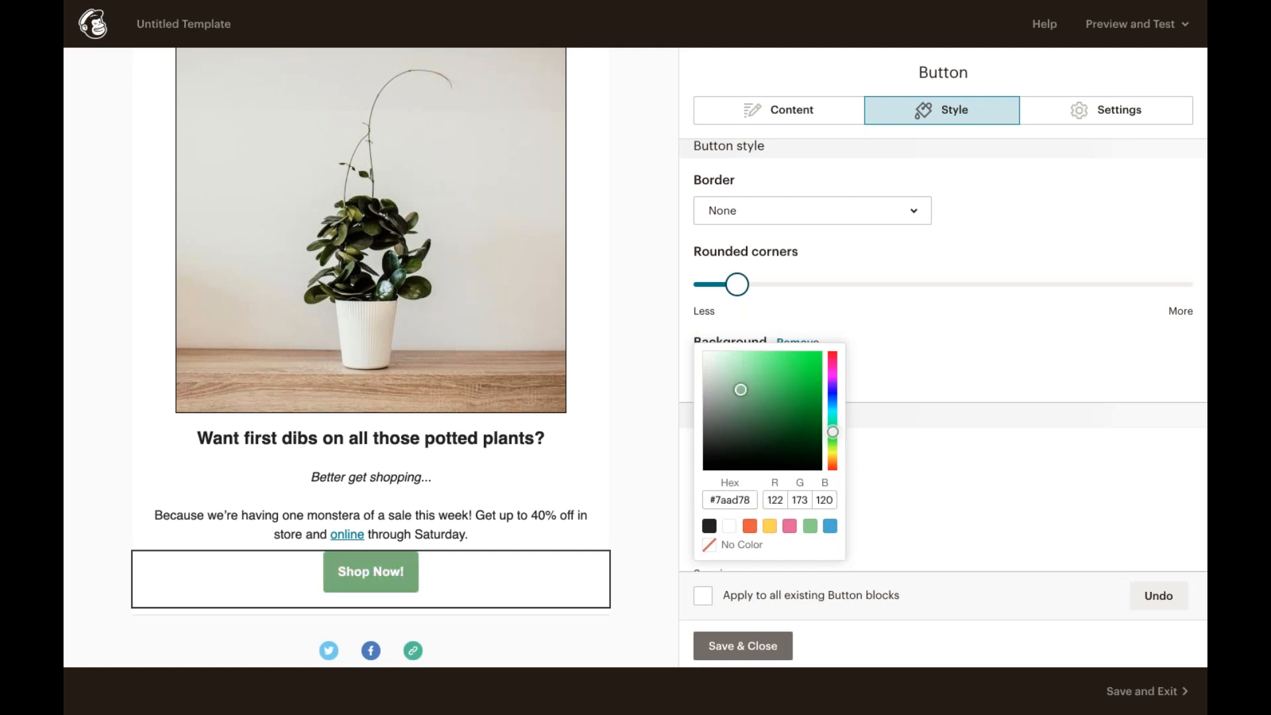
click(931, 448)
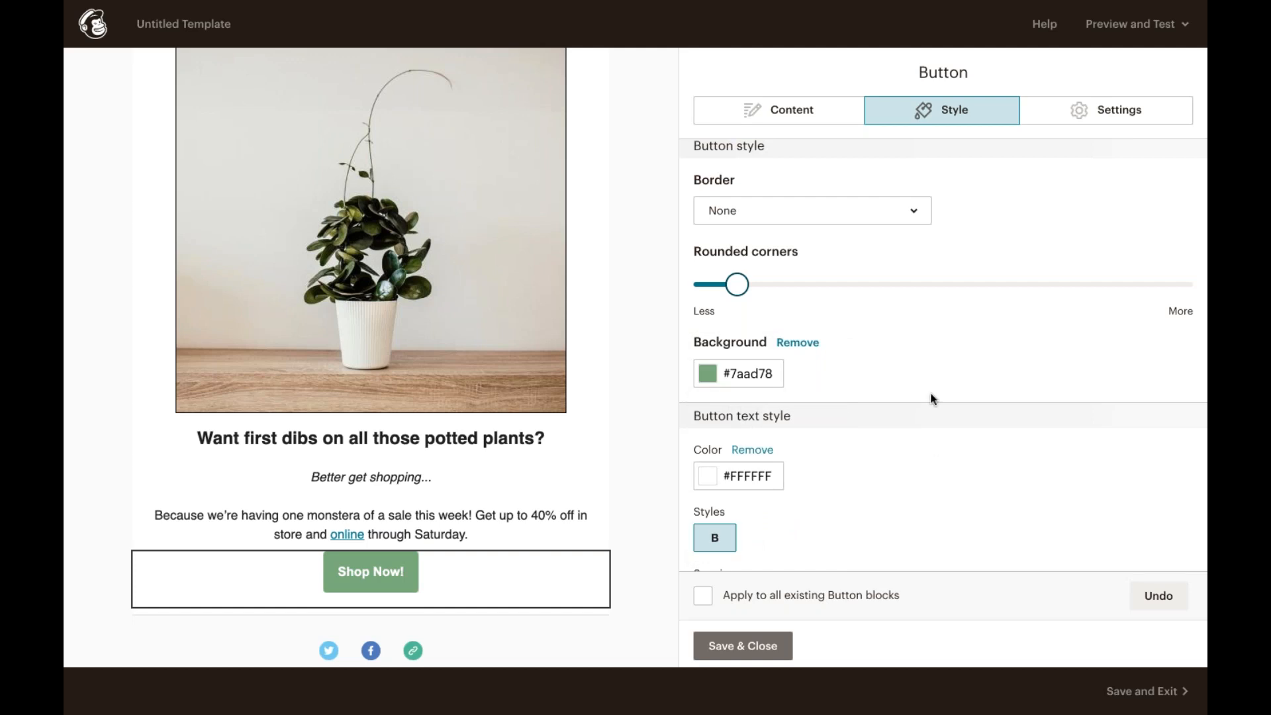
click(736, 637)
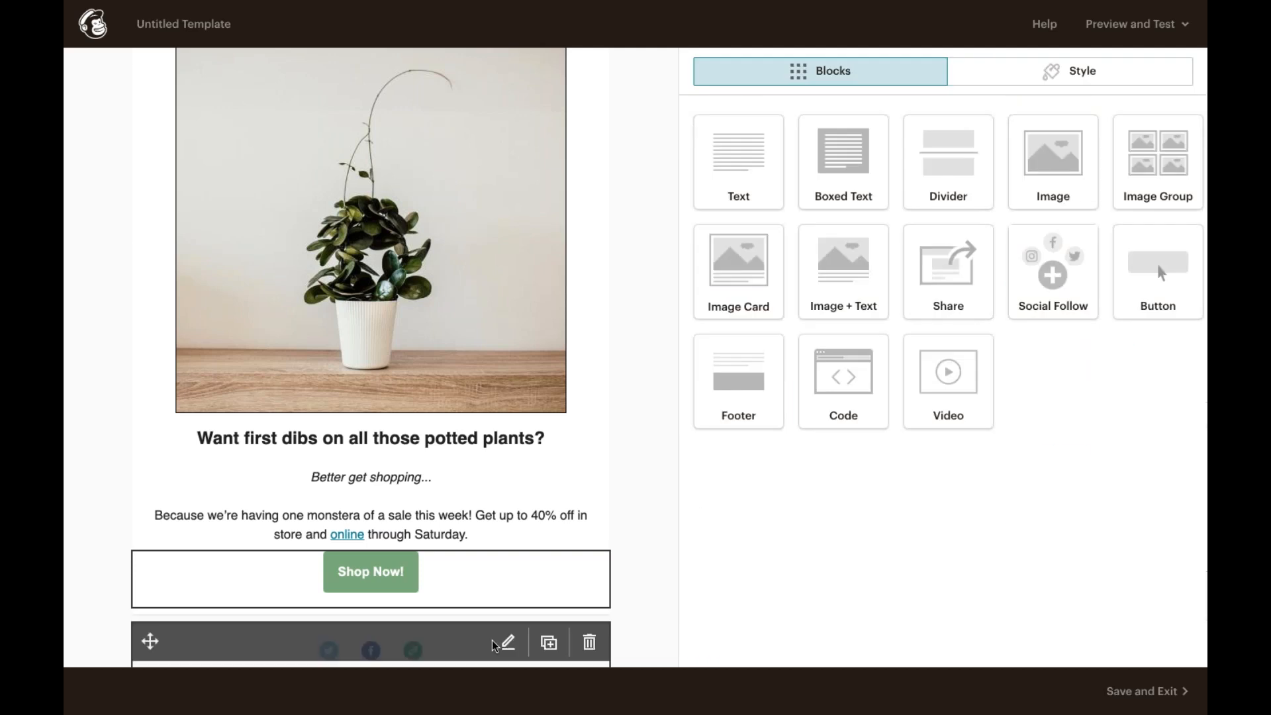
Step: Edit the Social Follow block, setting the Twitter and Facebook links to the pottedplanter accounts
click(447, 647)
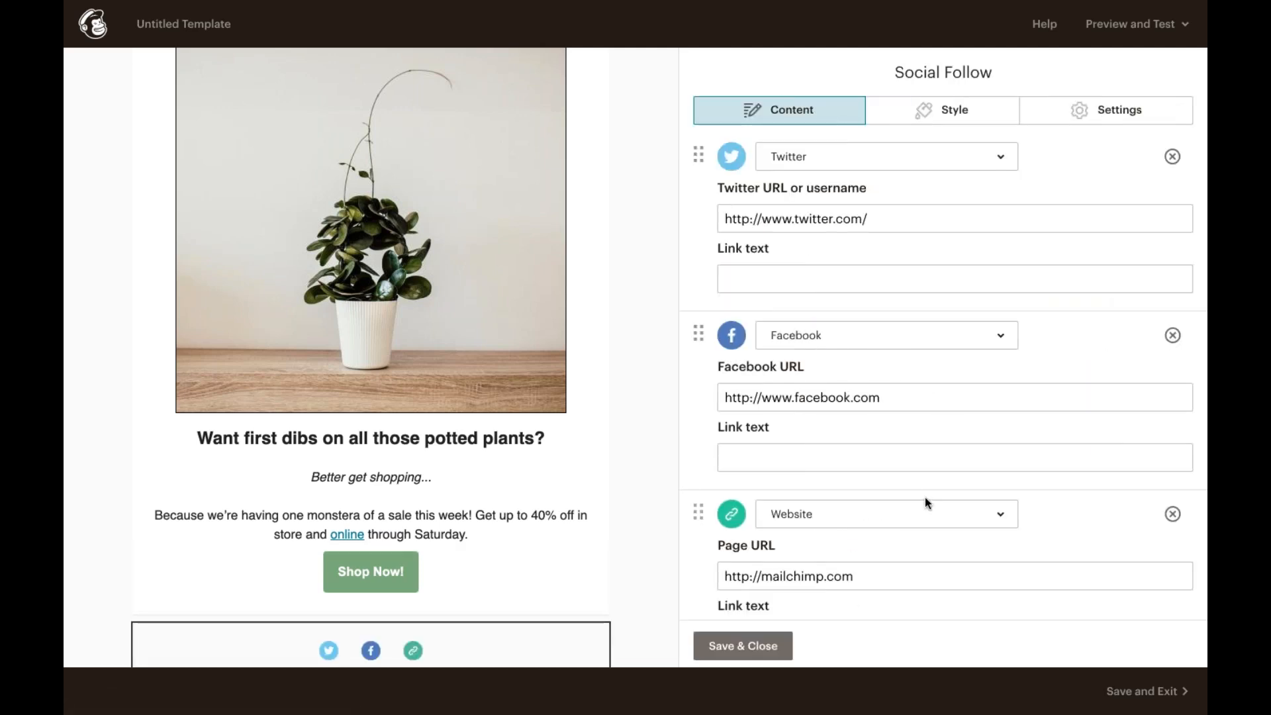
click(932, 215)
text(potte)
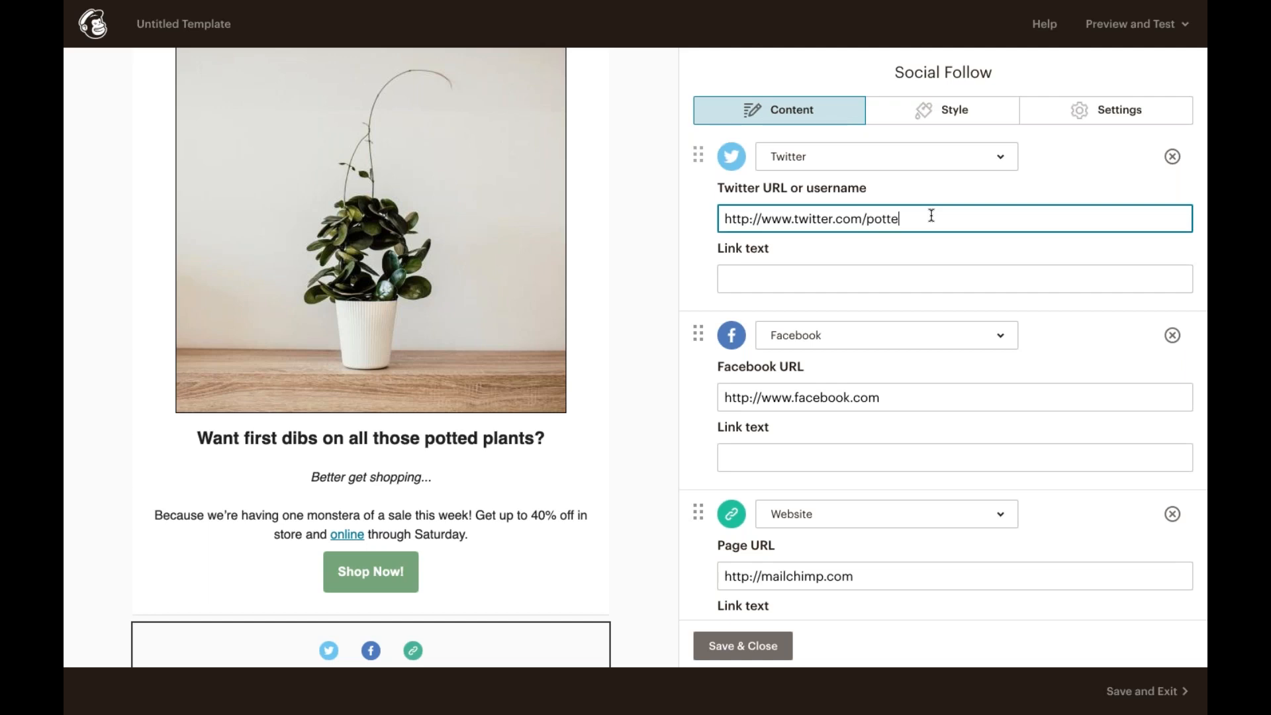
text(dplanter)
click(902, 403)
text(/po)
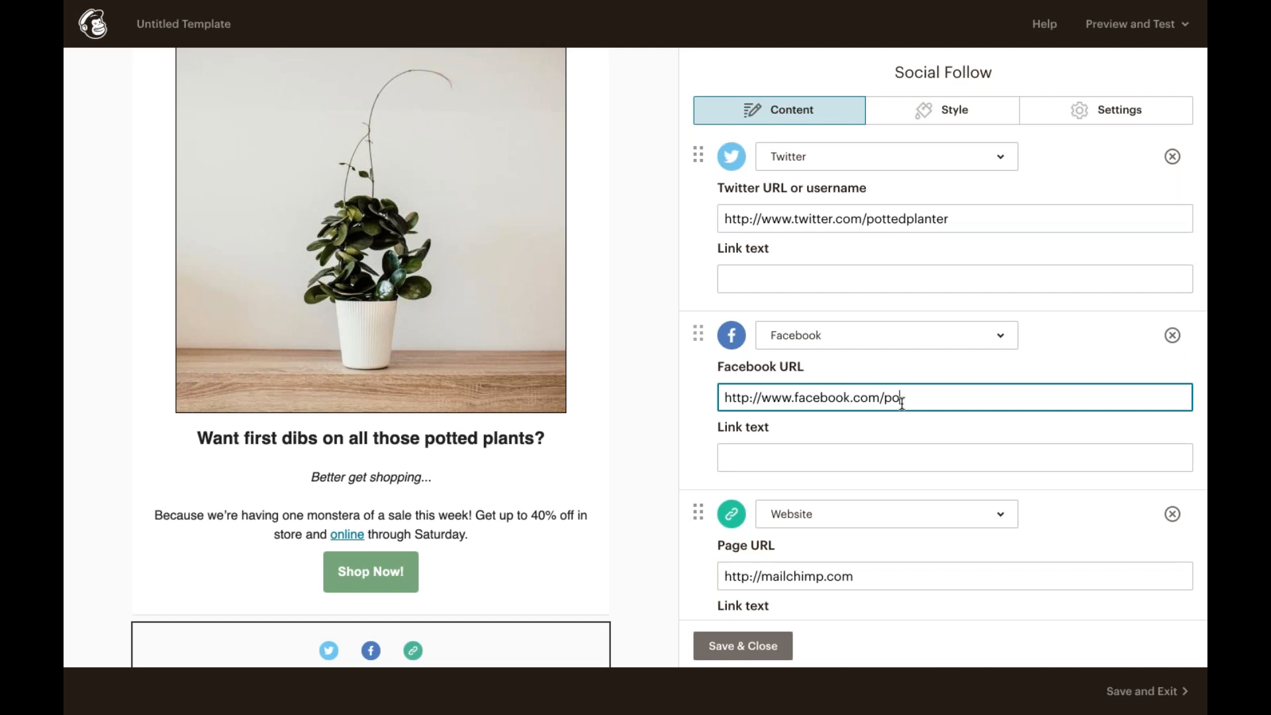
text(ttedplanter)
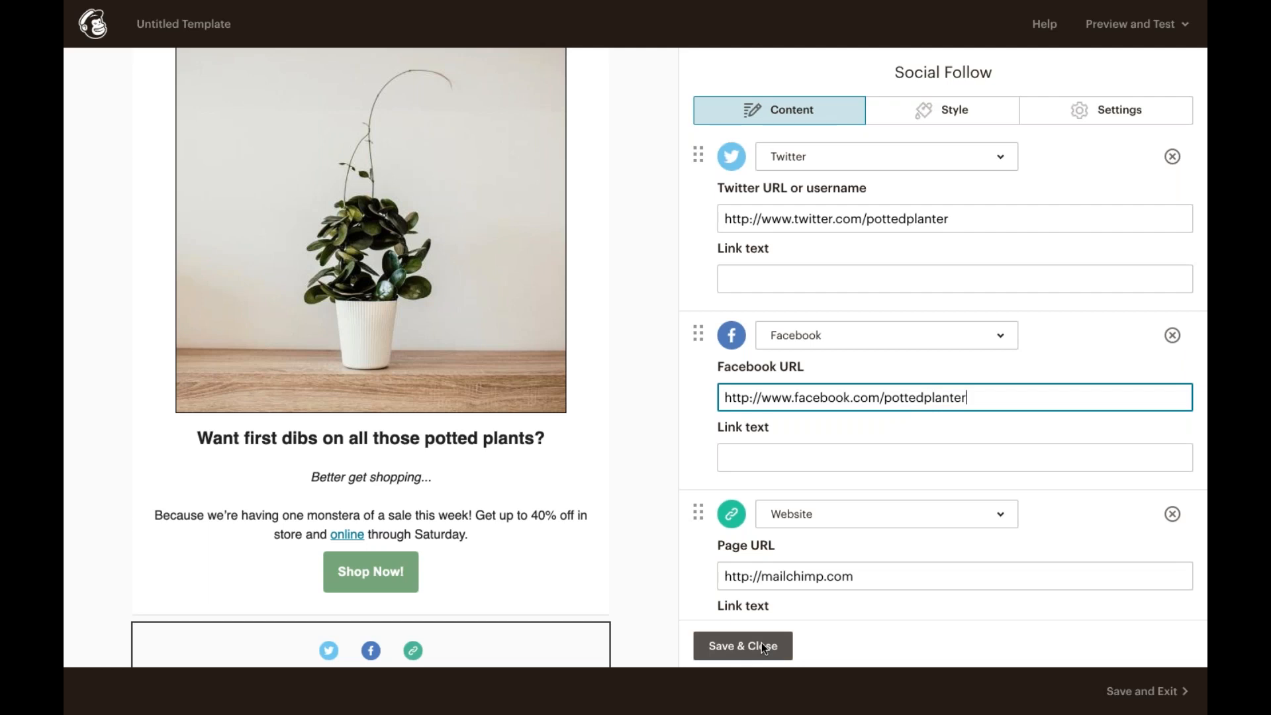
Step: Save the social links and preview the template in Desktop, Mobile and Inbox views
click(761, 645)
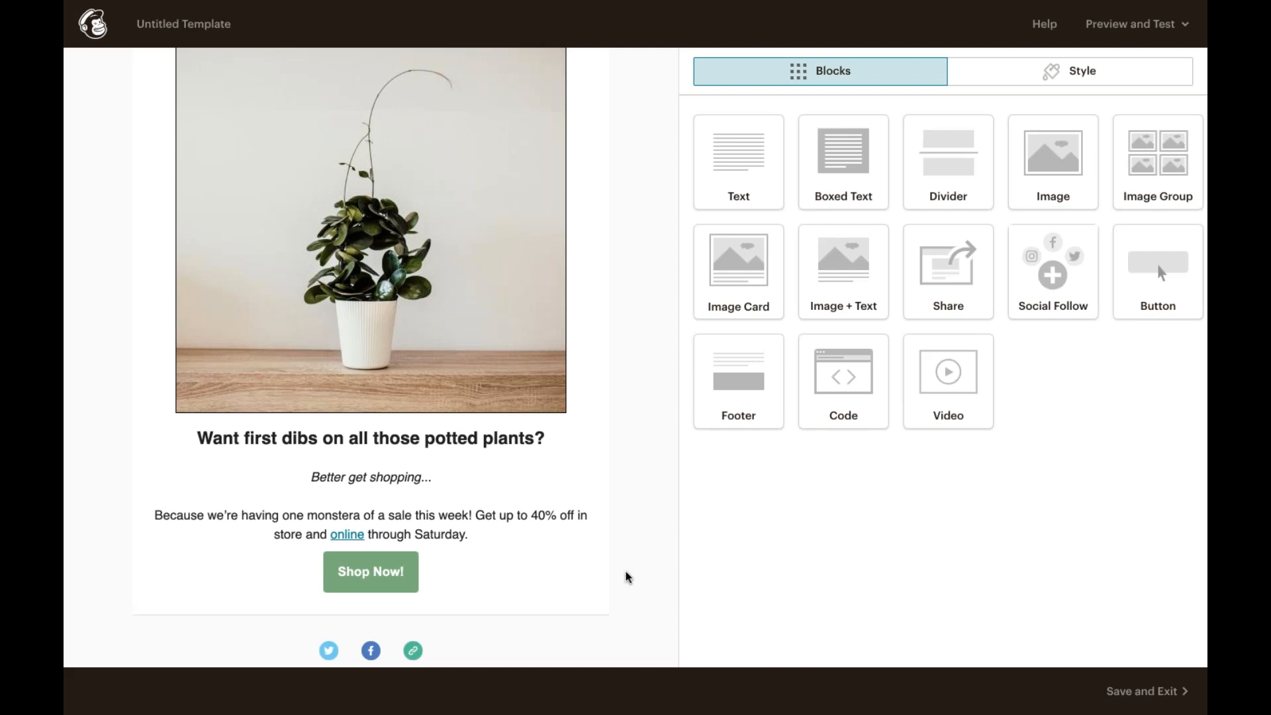
click(1138, 30)
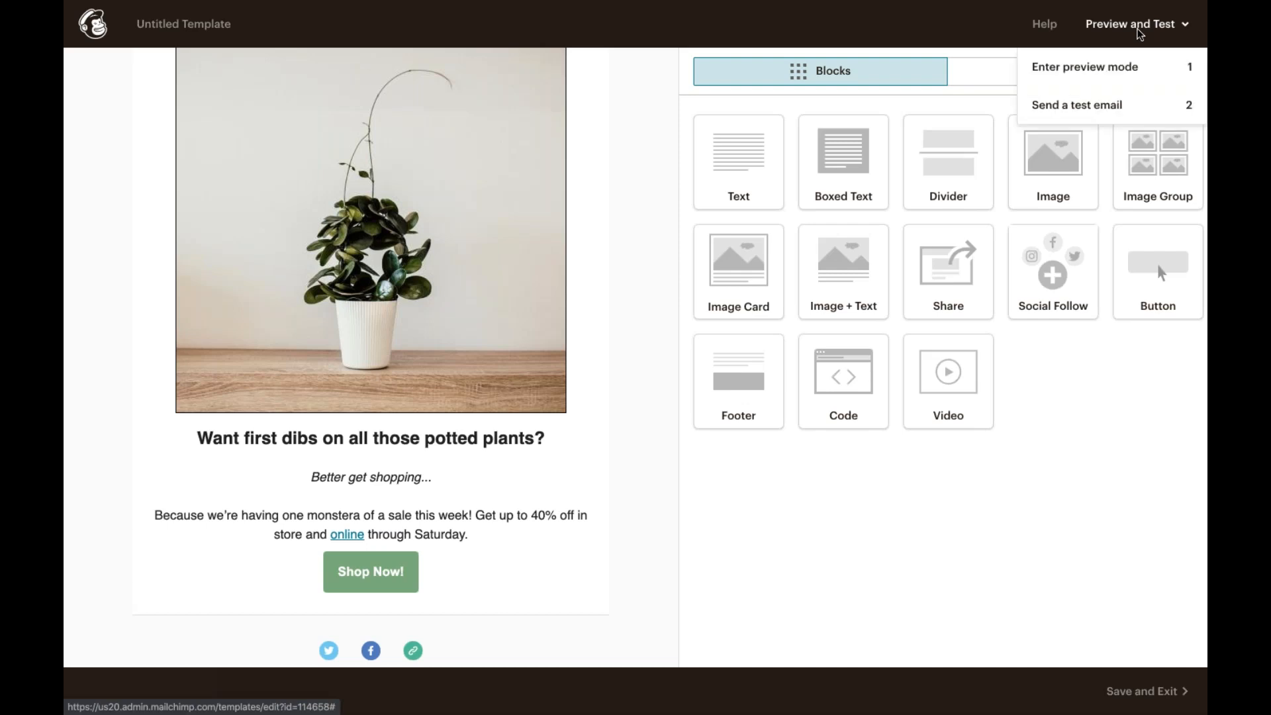
click(1123, 61)
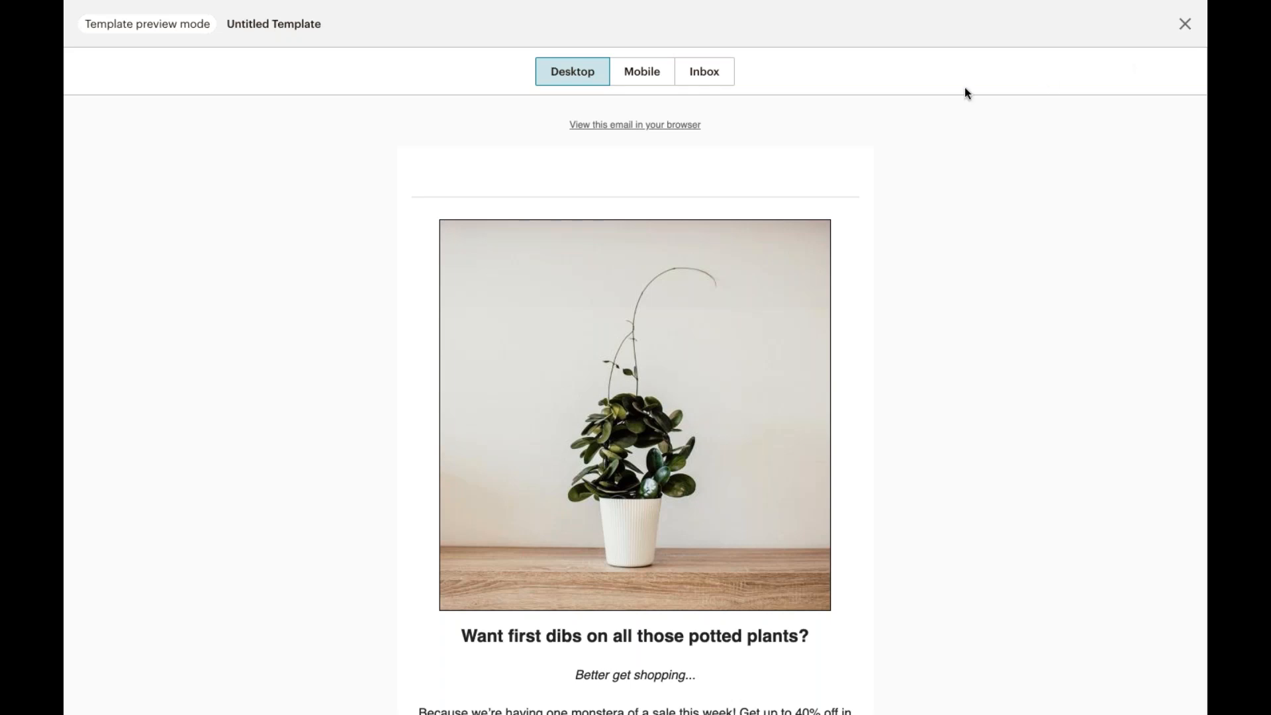
click(652, 72)
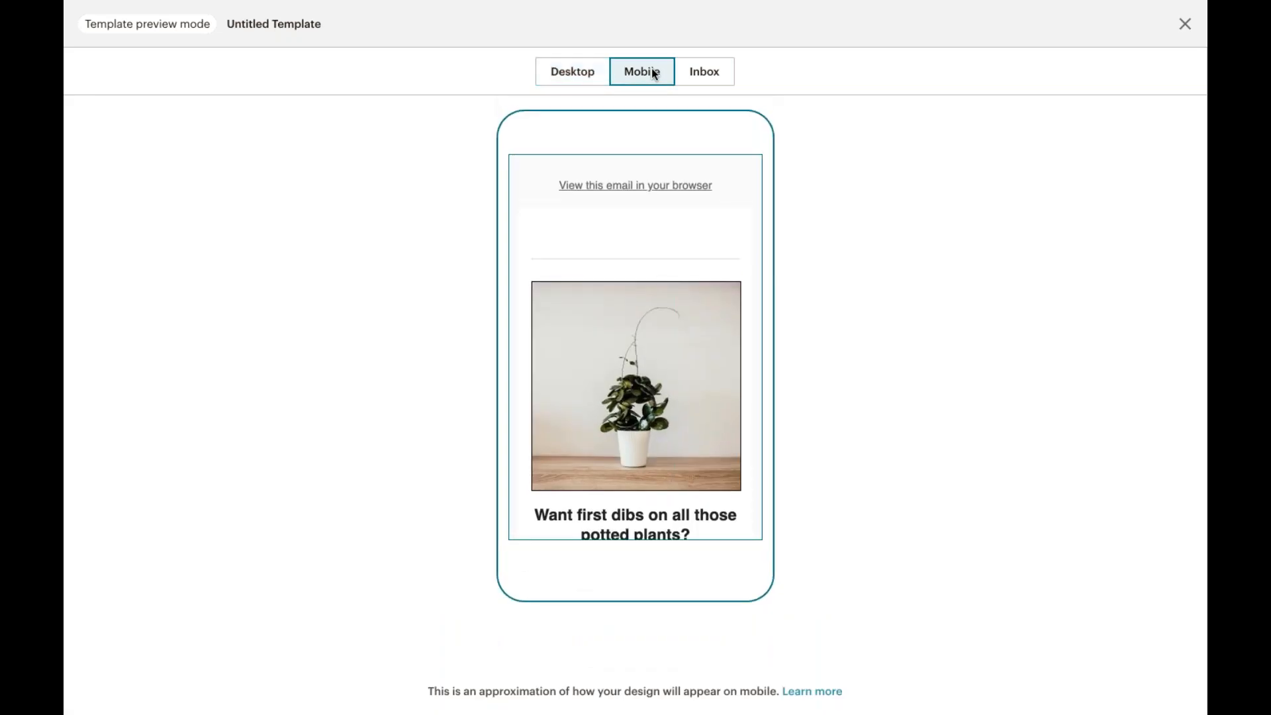
click(685, 74)
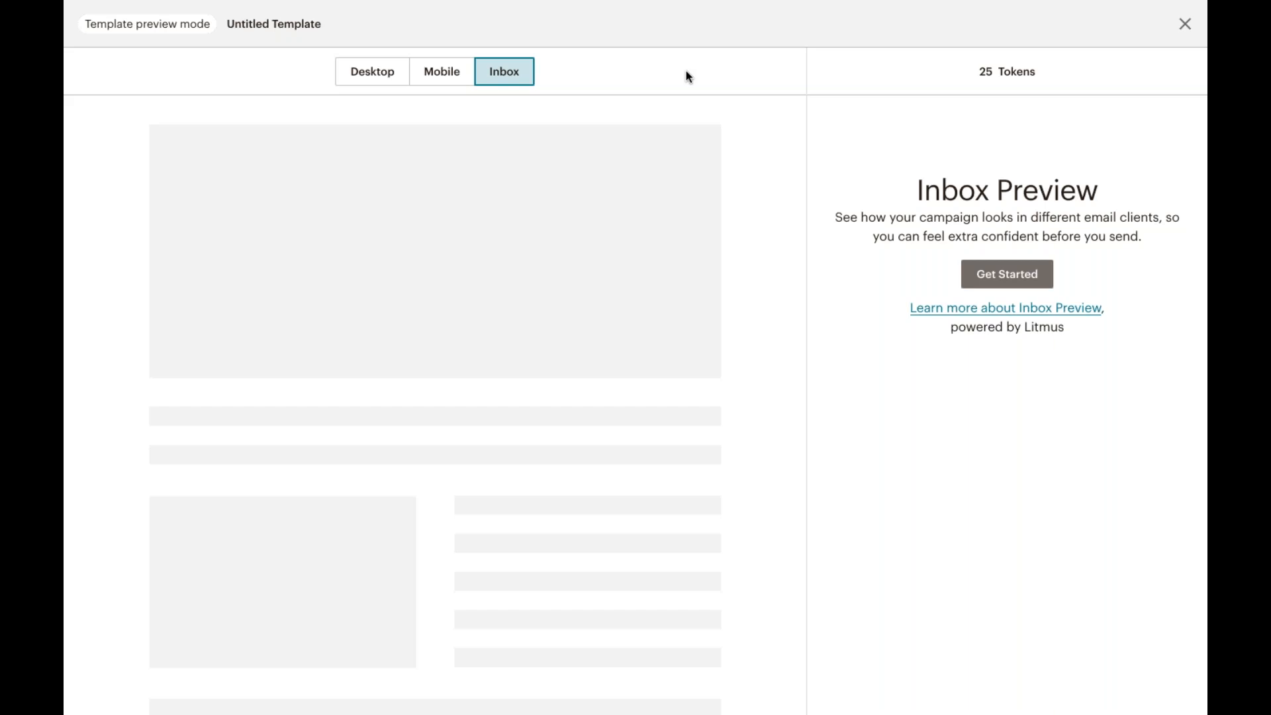
click(1183, 24)
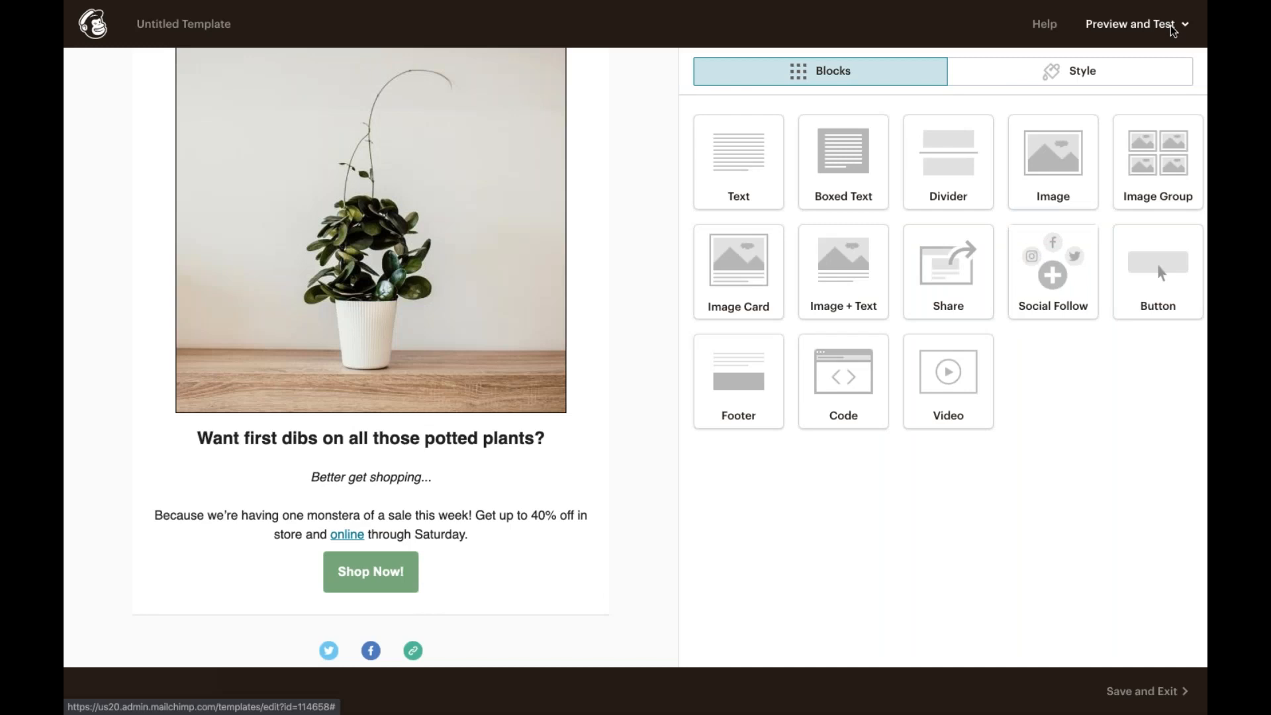
click(1171, 27)
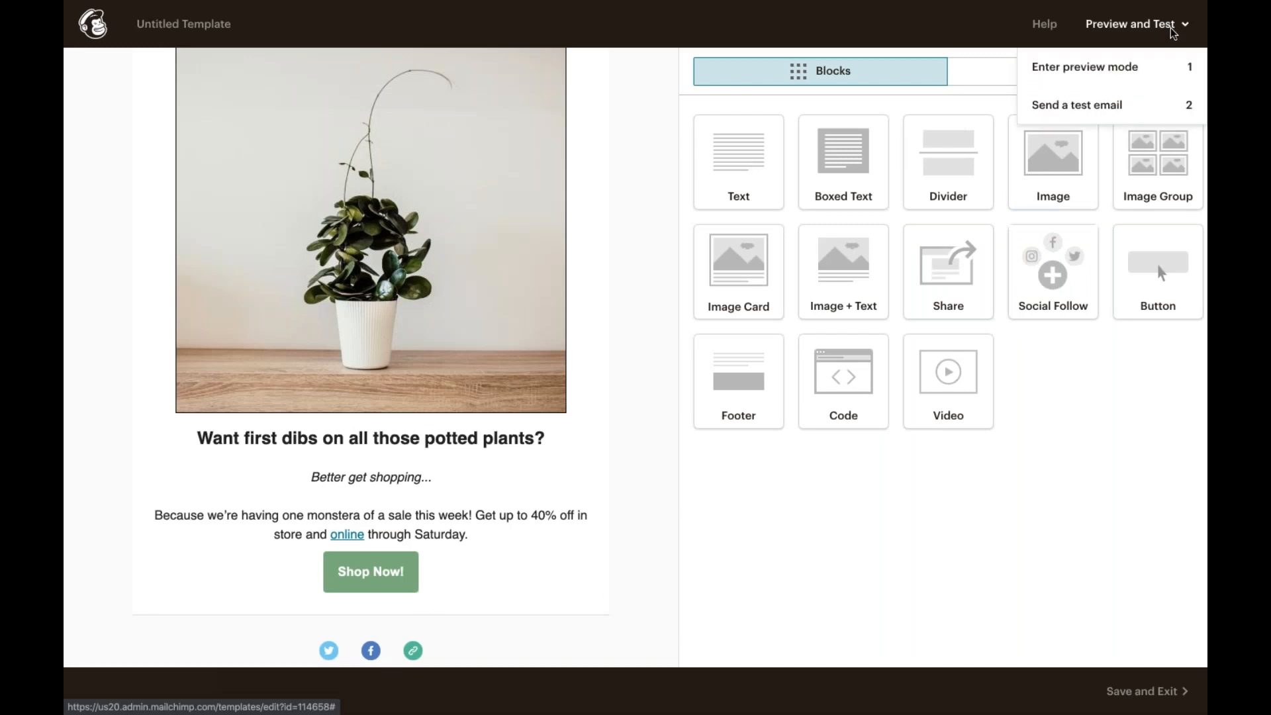
click(1151, 112)
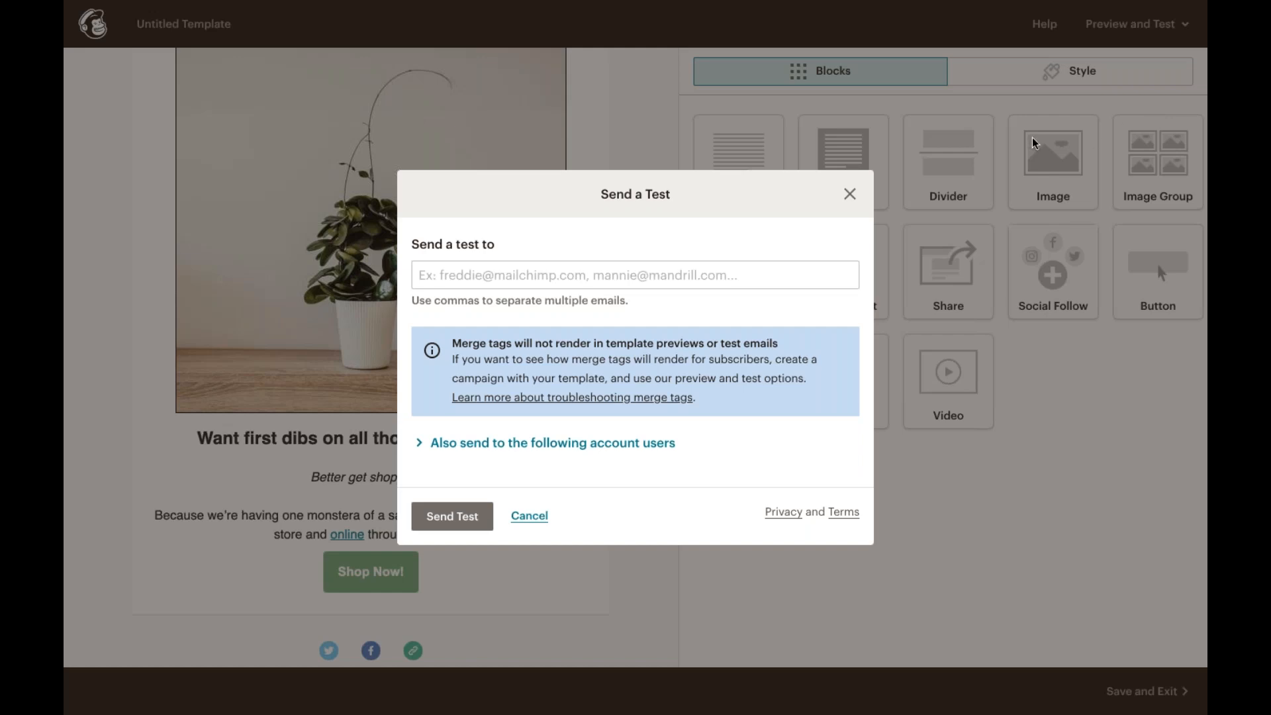
click(849, 195)
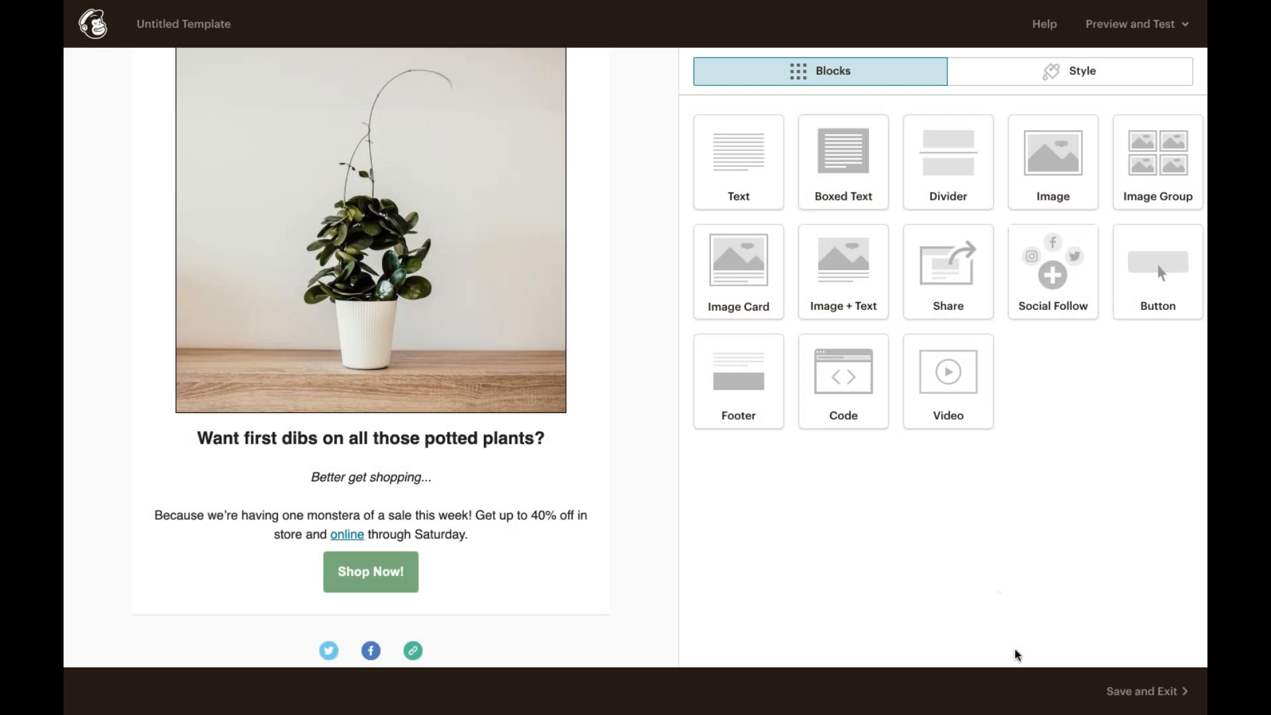
Step: Save and exit the template, naming it Seasonal Sale
click(1137, 693)
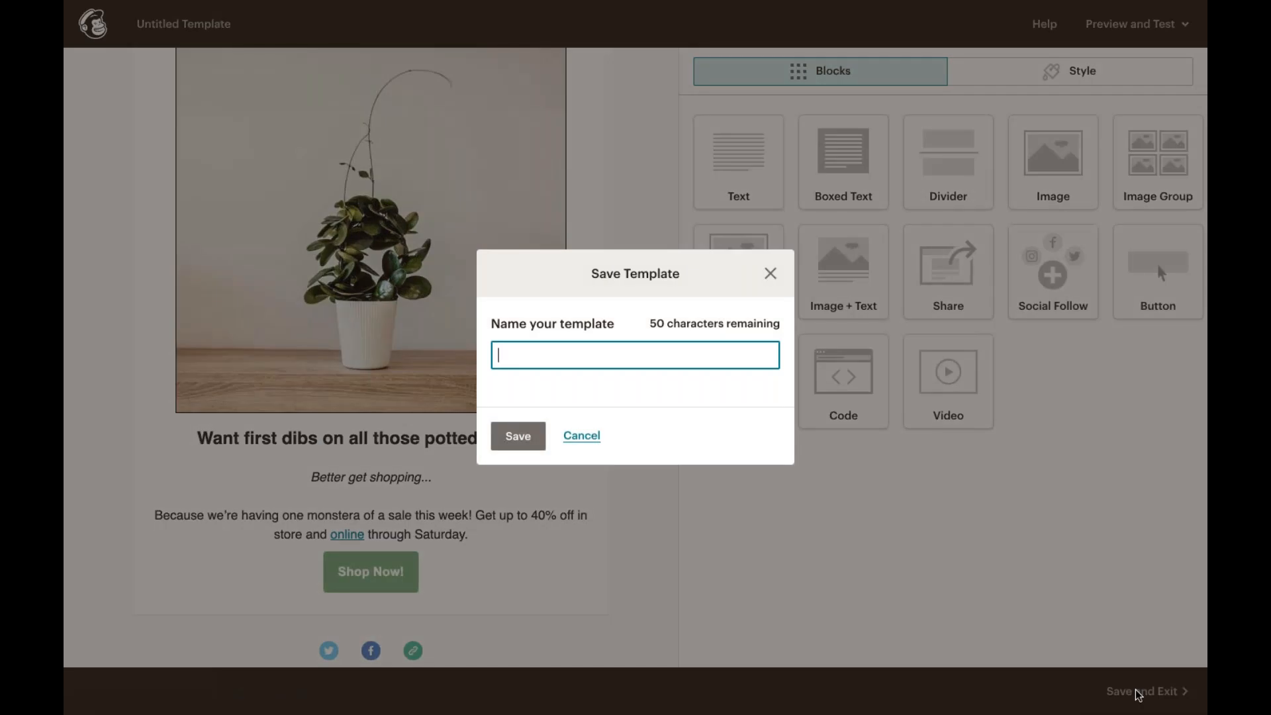
text(Seasonal Sale)
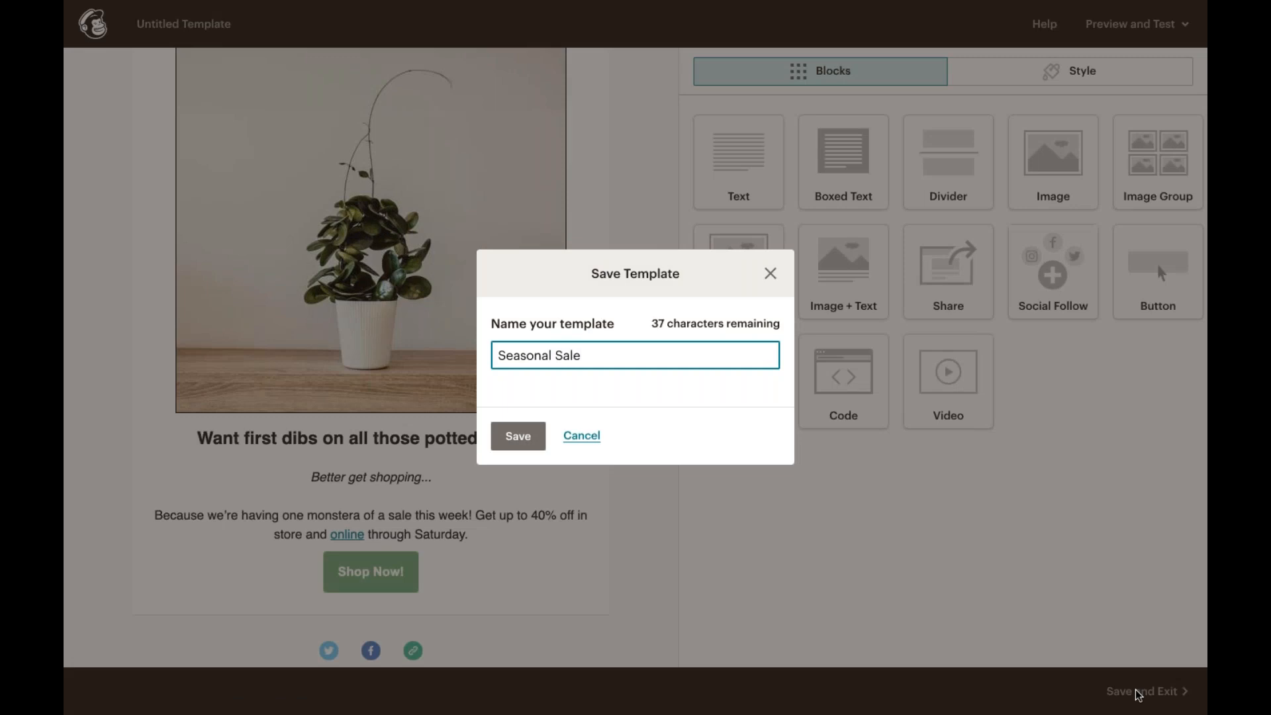
click(524, 432)
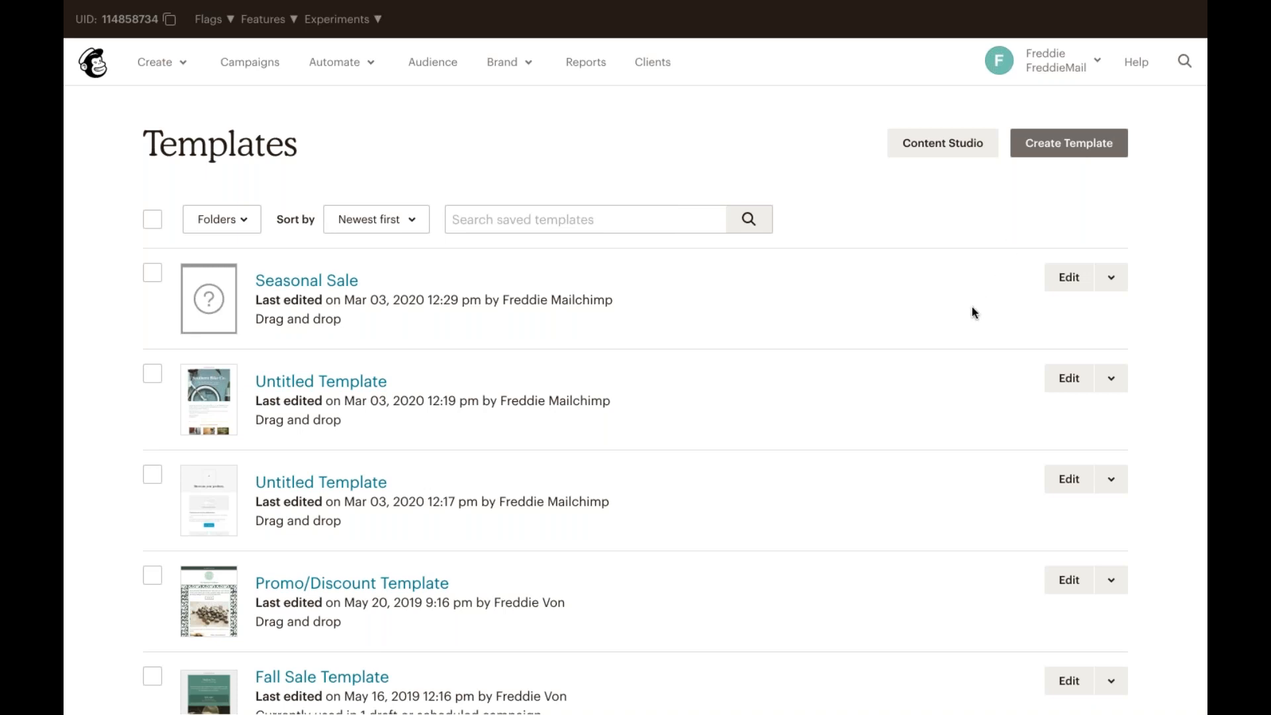
Step: Create a new campaign from the Seasonal Sale template and dismiss the help pop-up
click(1114, 277)
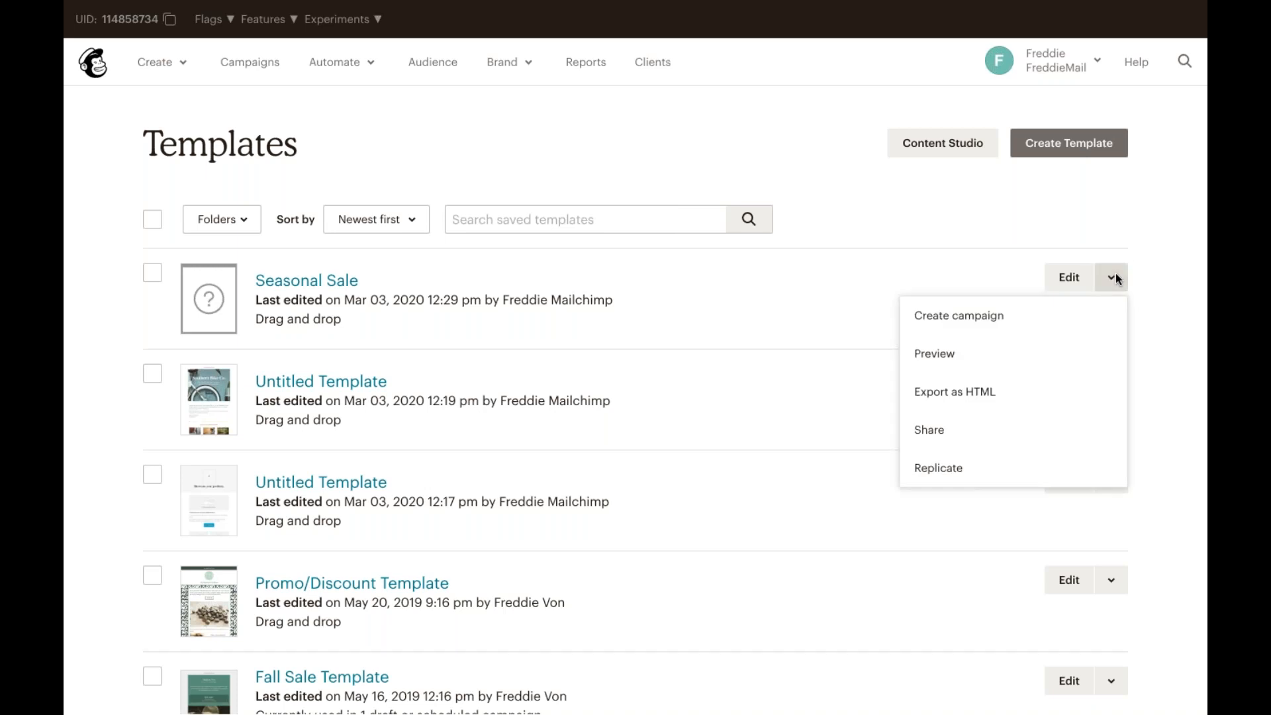
click(1087, 311)
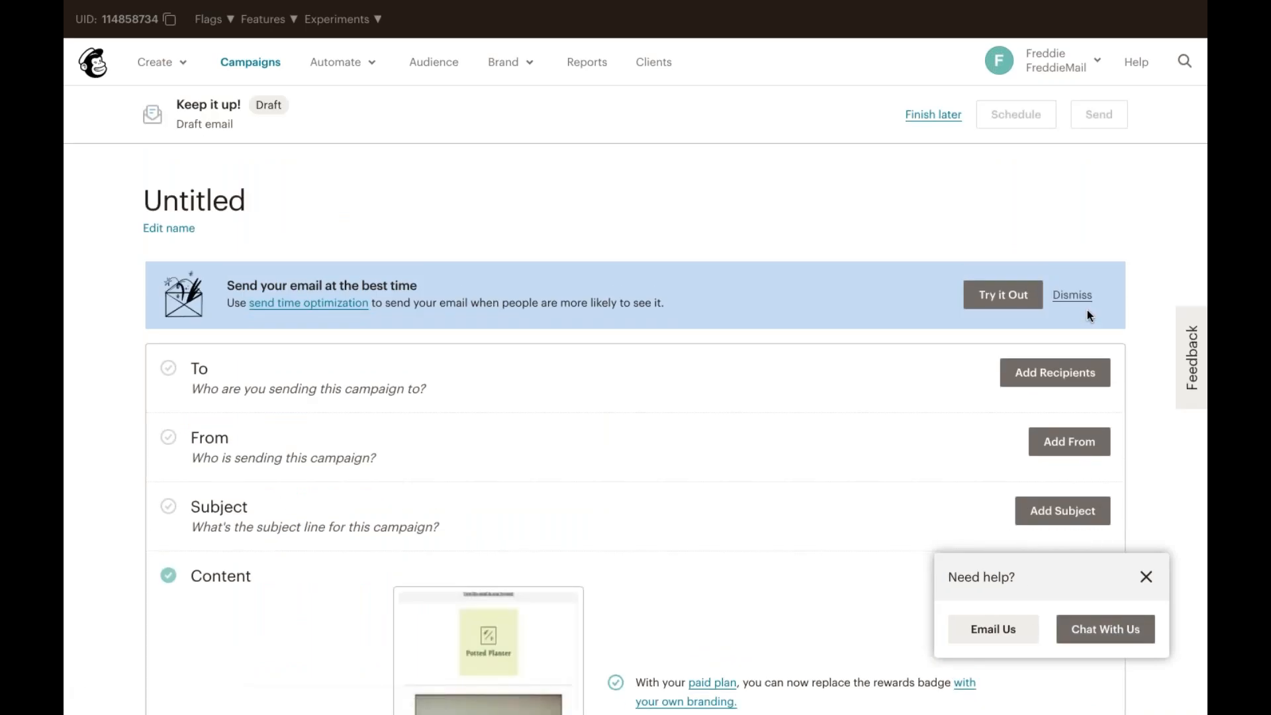
click(1145, 577)
scroll(868, 531, down, 3)
scroll(868, 531, up, 2)
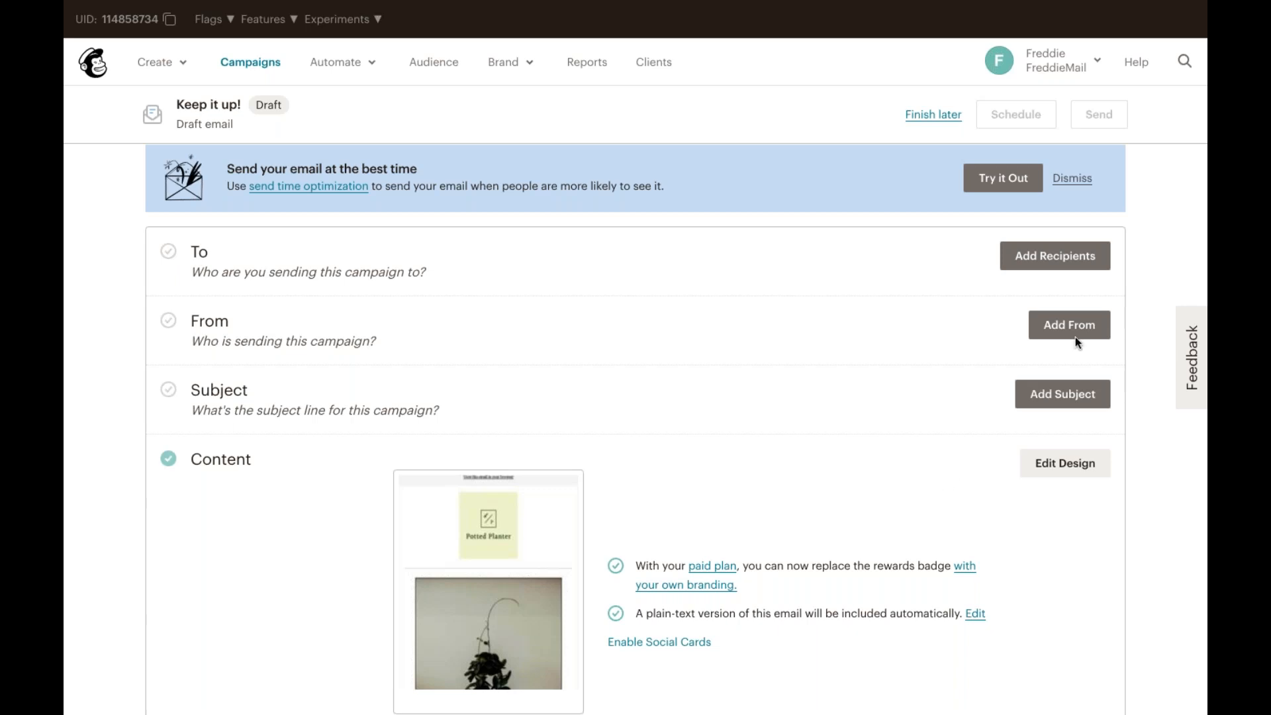
Step: Start adding recipients and choose the Retail Customers audience
click(1068, 264)
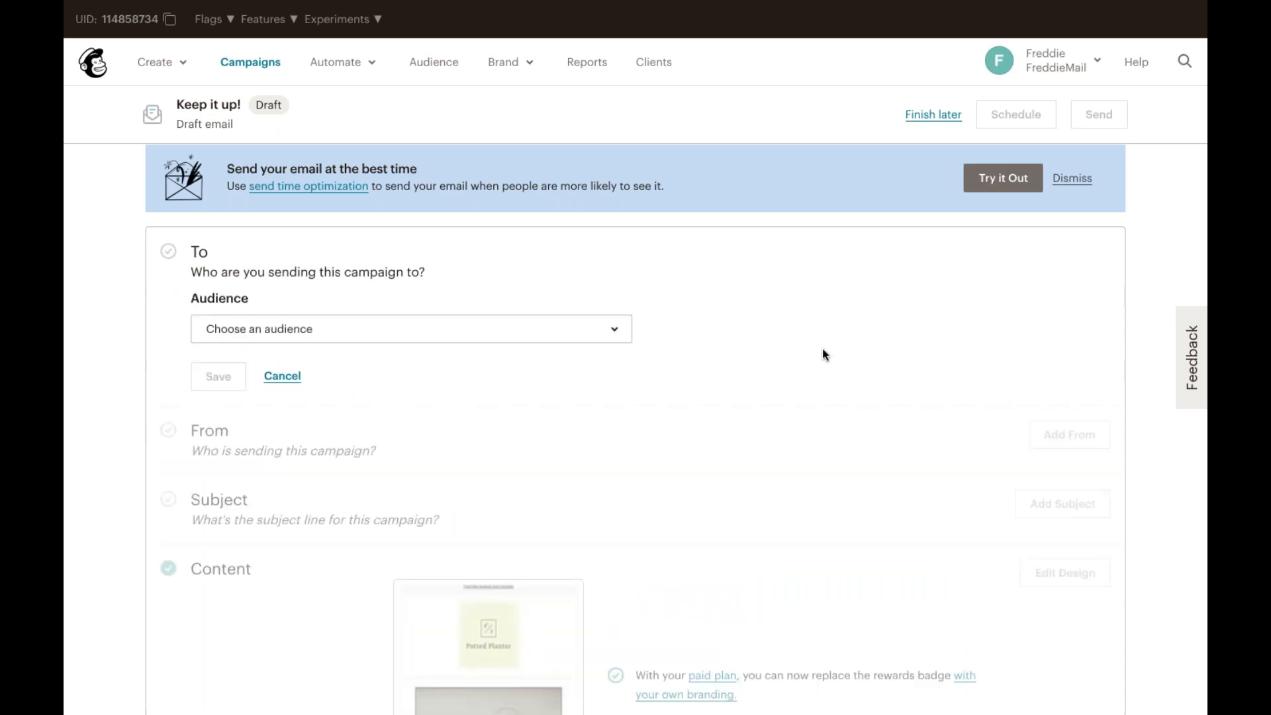
click(551, 329)
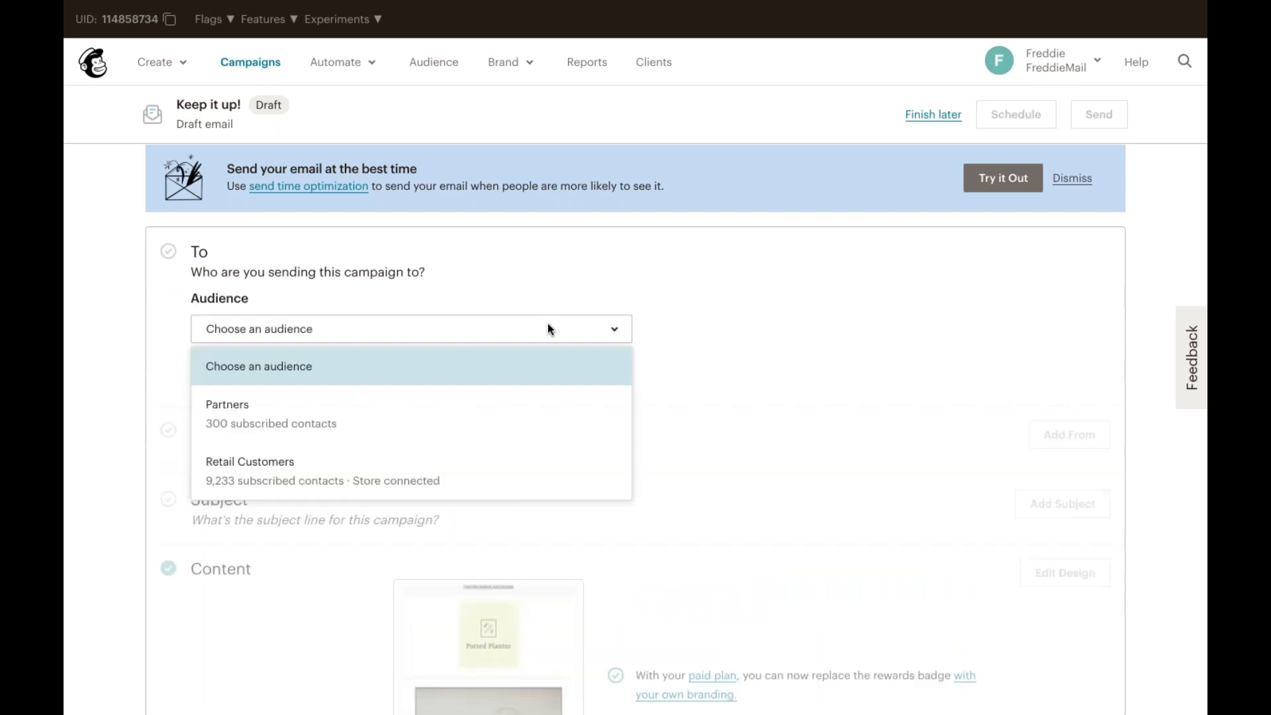
click(543, 467)
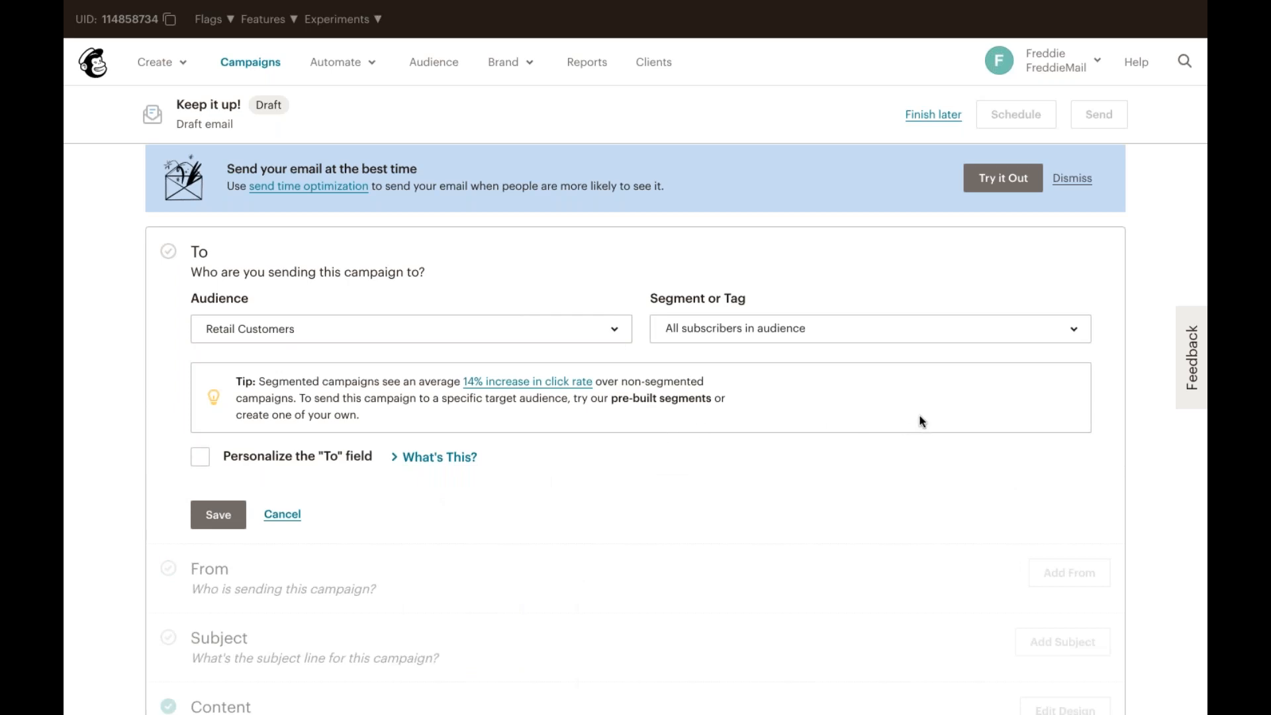
Step: Set the segment option to send to a group or new segment of the audience
click(989, 331)
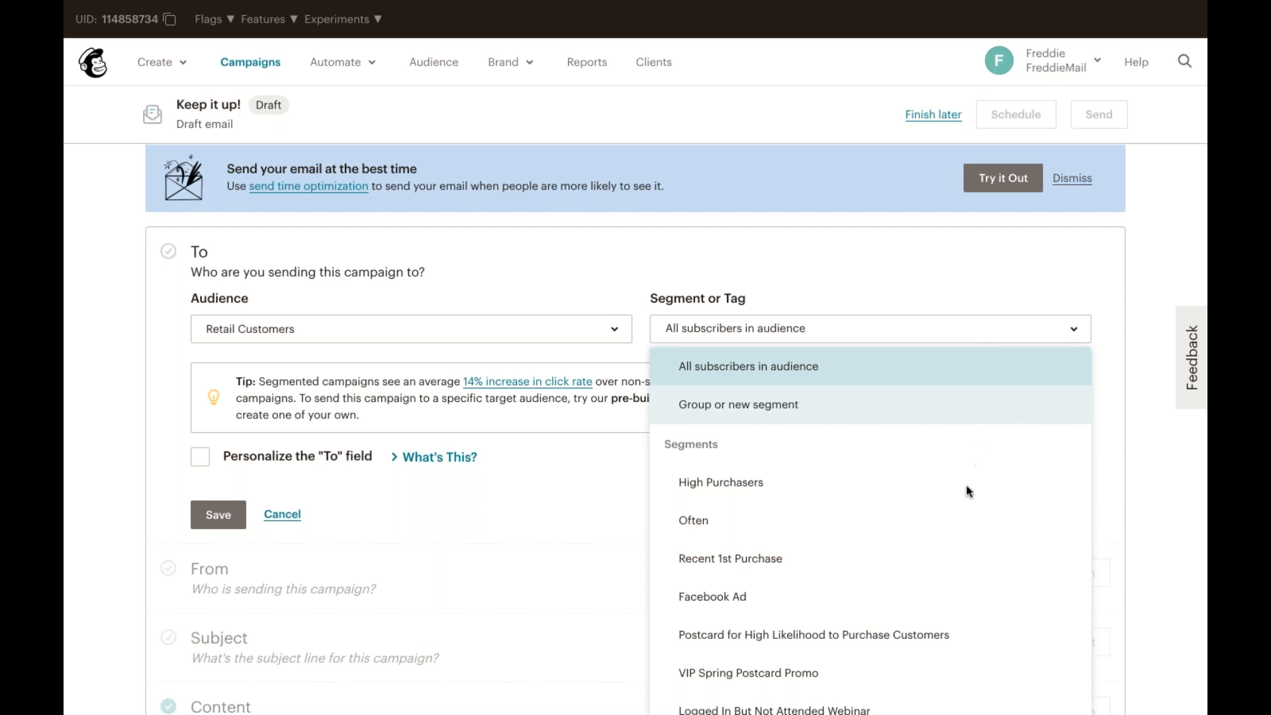
scroll(964, 509, down, 2)
scroll(965, 510, down, 8)
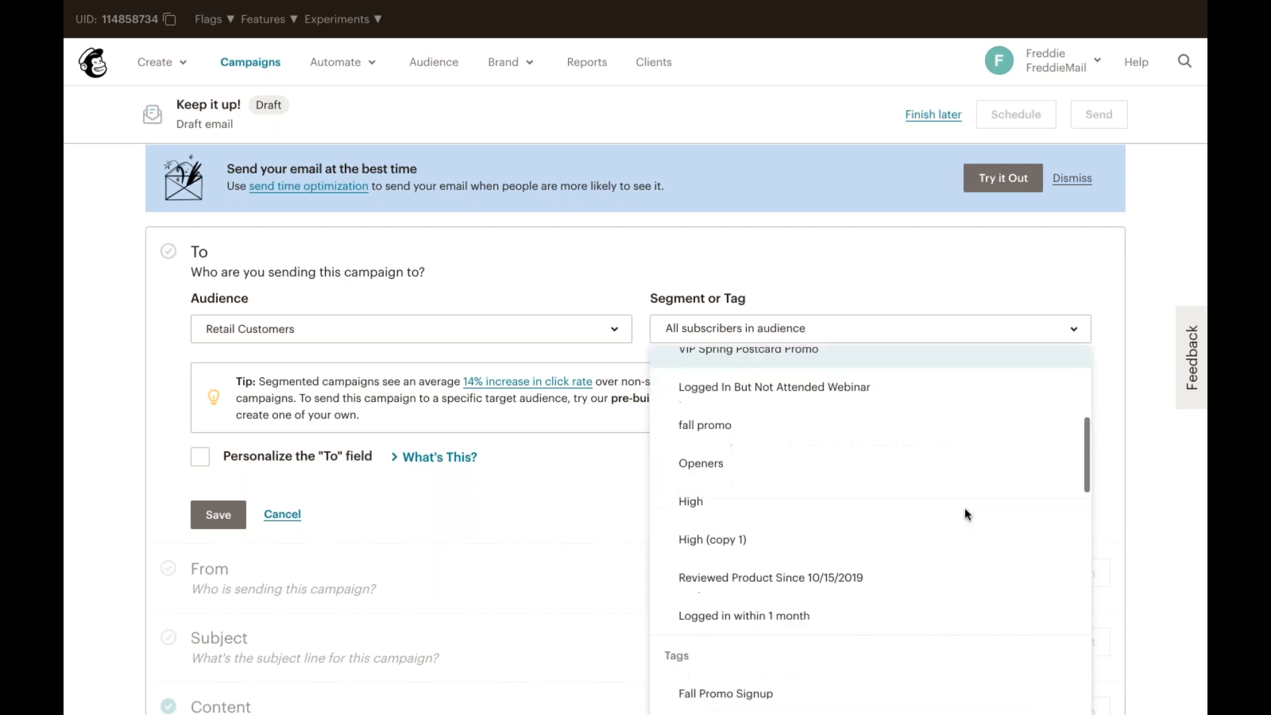
scroll(965, 510, up, 10)
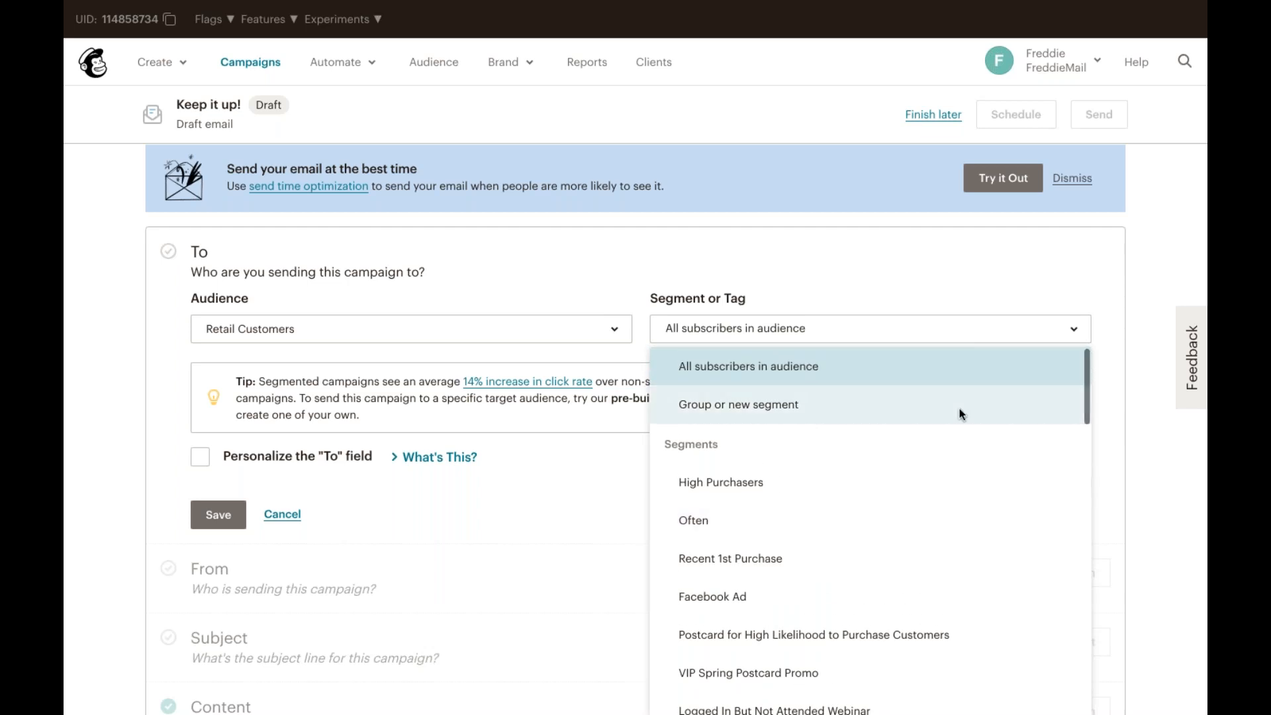
click(961, 414)
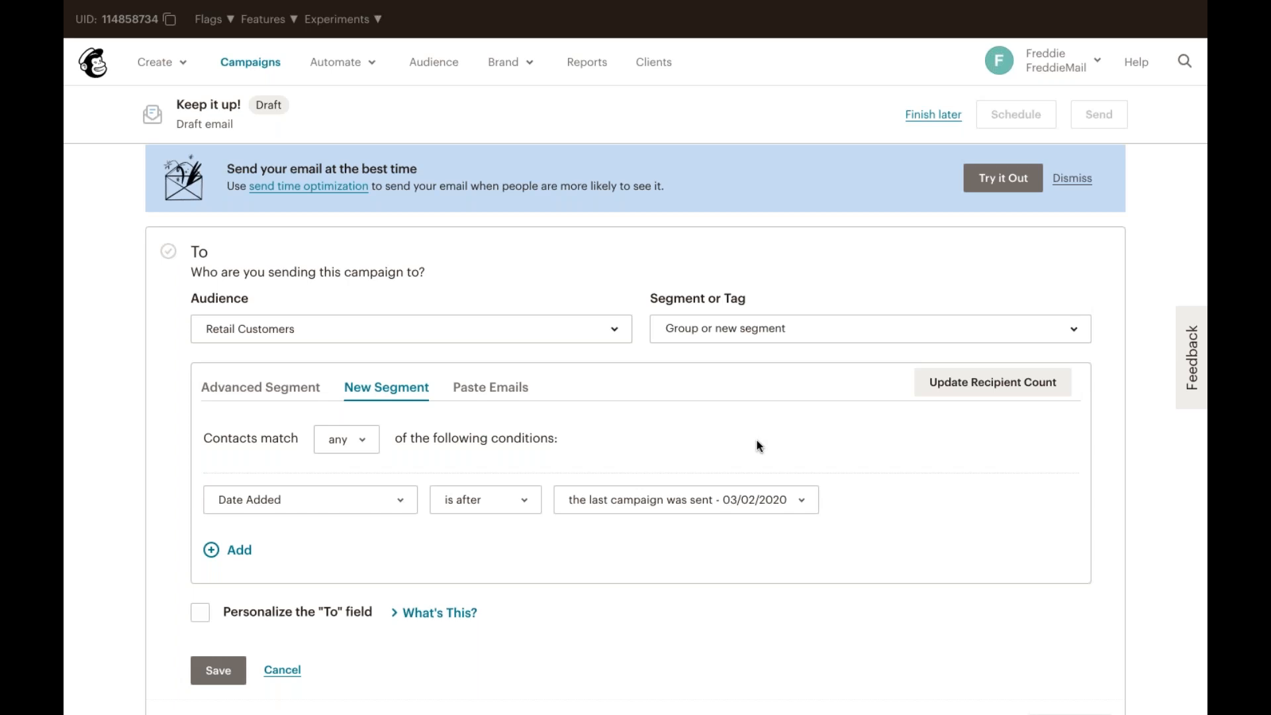
Step: Define the segment condition as Campaign Activity opened Any of the Last 5 Campaigns
scroll(759, 446, down, 1)
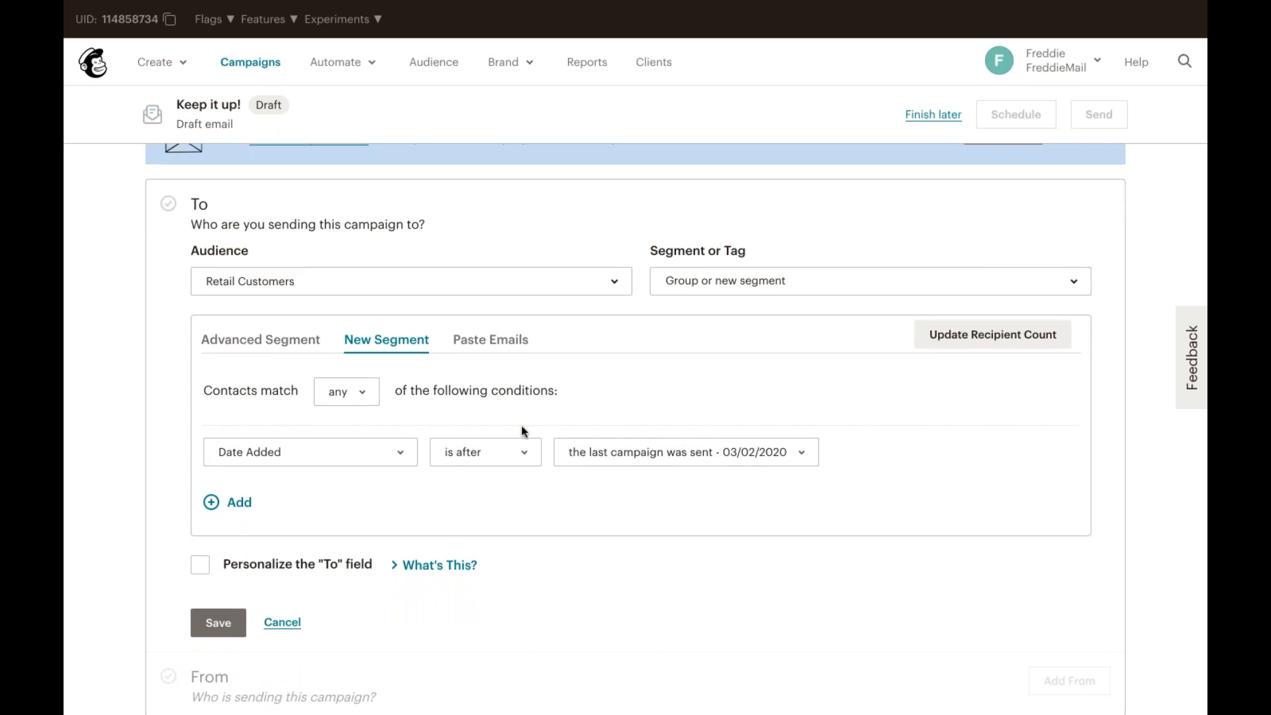
click(404, 462)
click(390, 404)
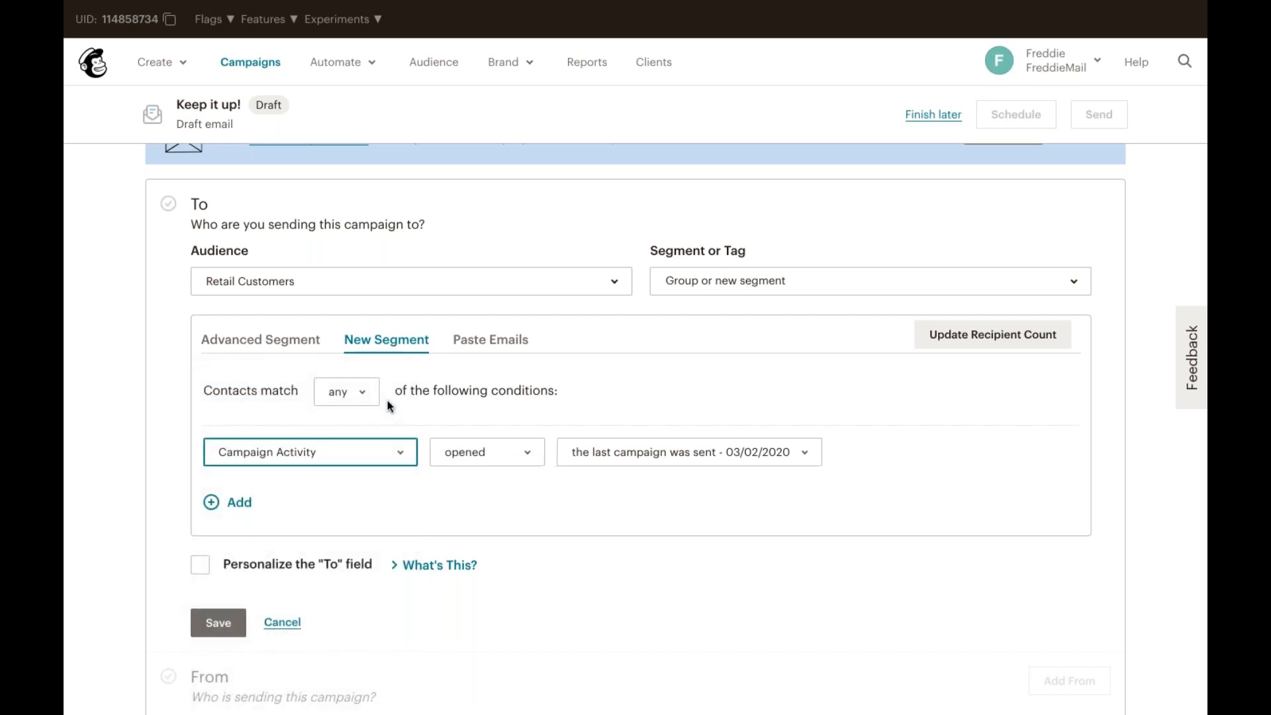
click(474, 450)
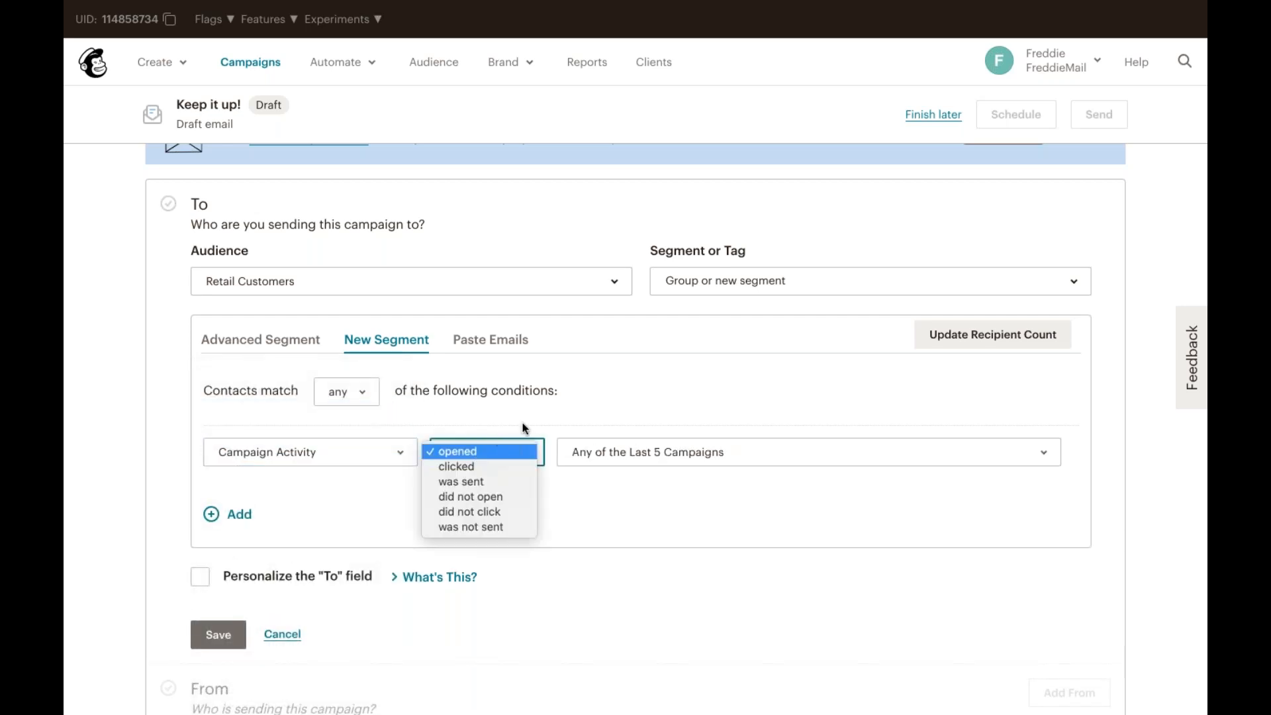
click(474, 449)
click(686, 451)
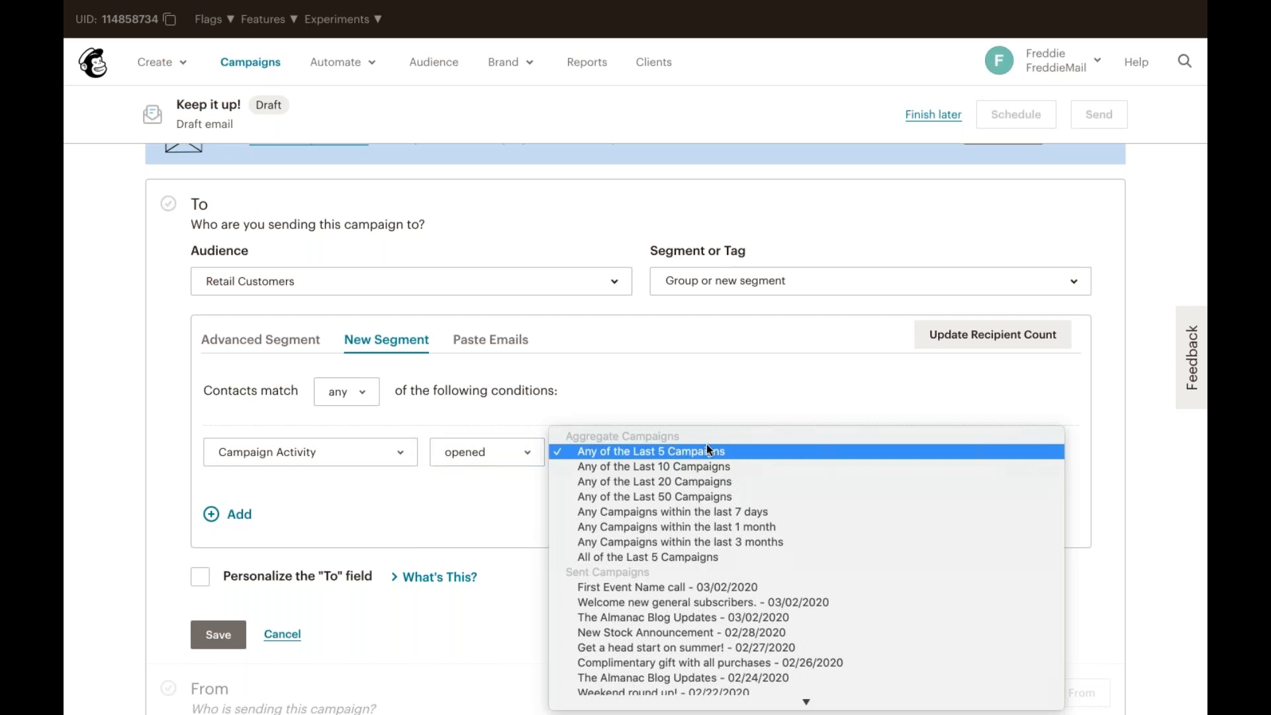
click(733, 451)
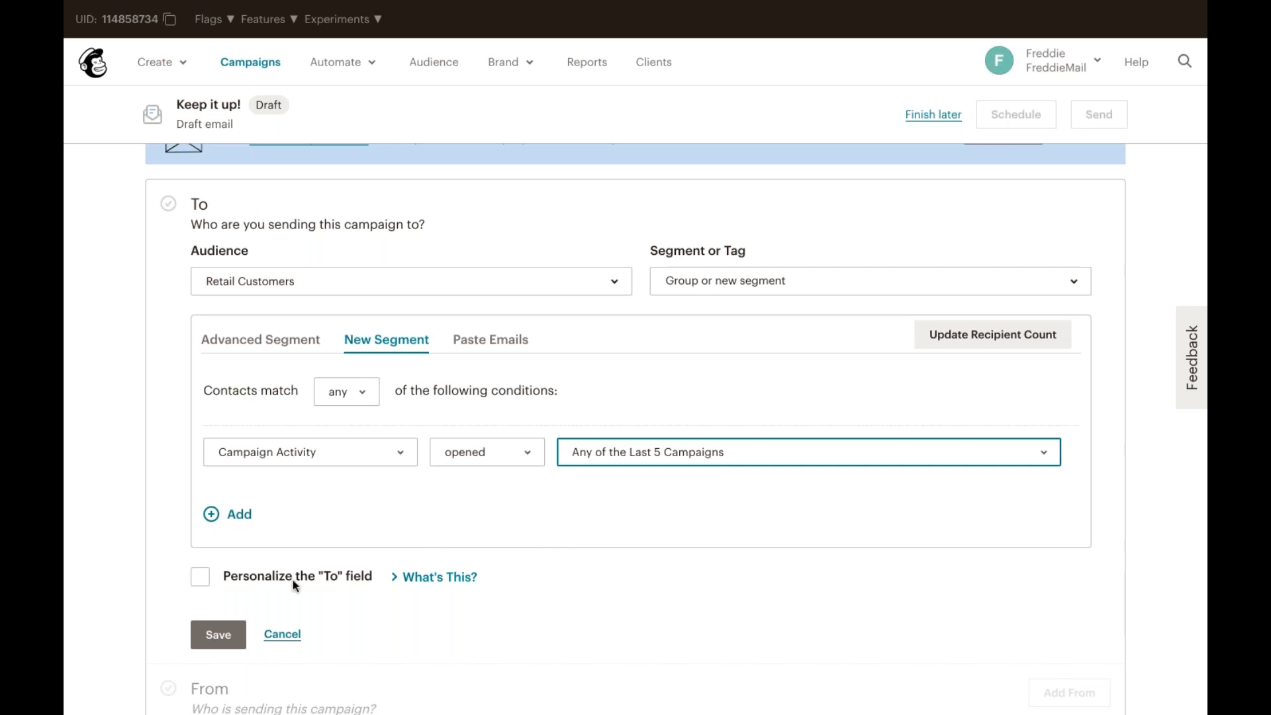
Step: Personalize the To field using the *|FNAME|* merge tag
click(265, 574)
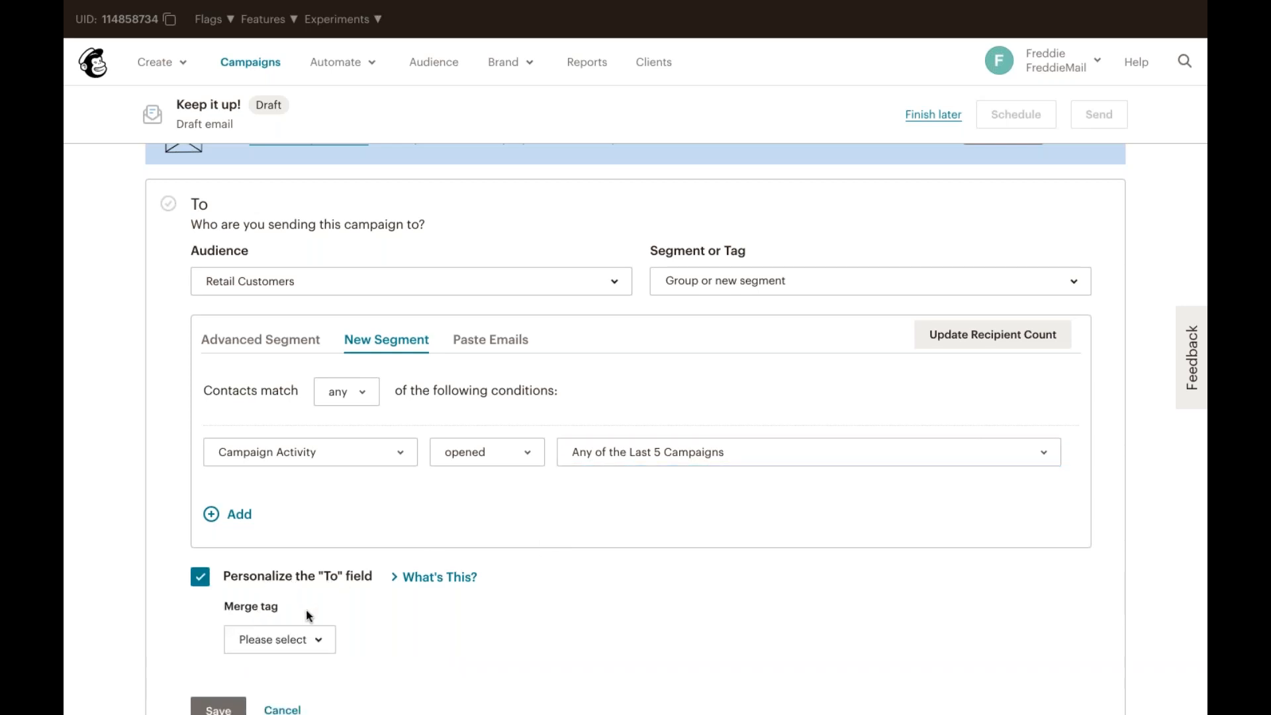
scroll(306, 609, down, 1)
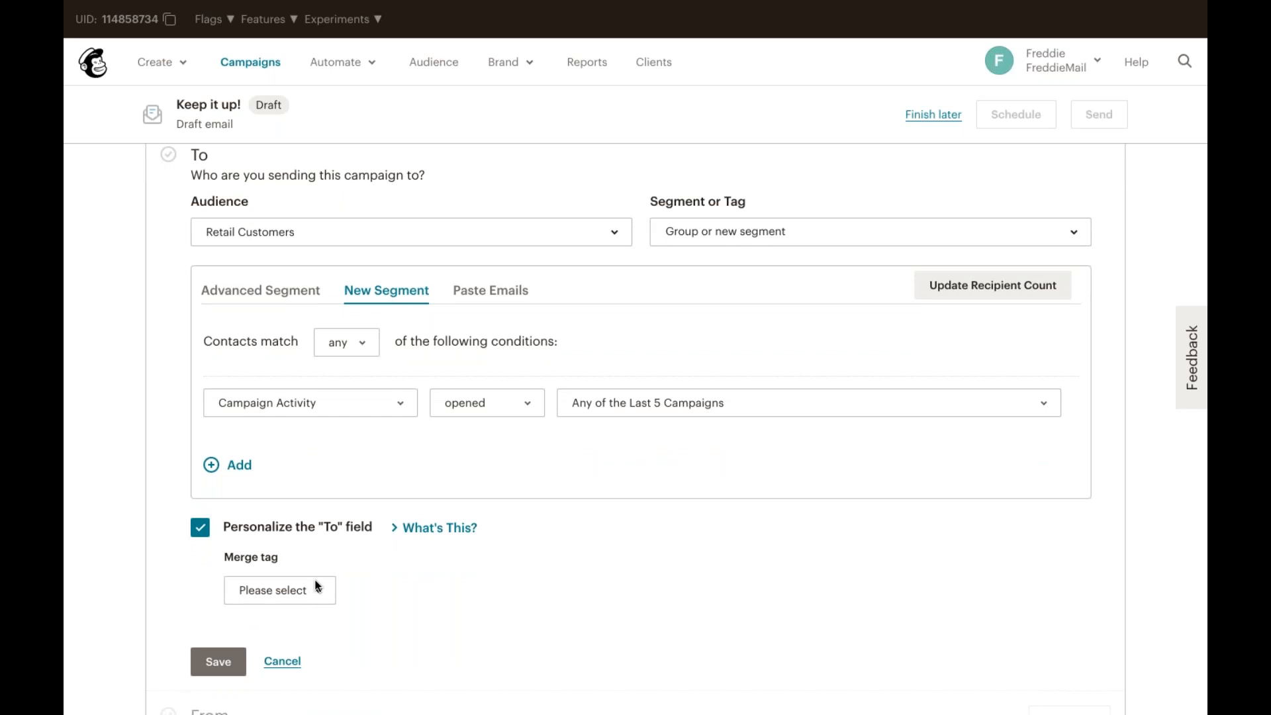
click(317, 586)
click(310, 444)
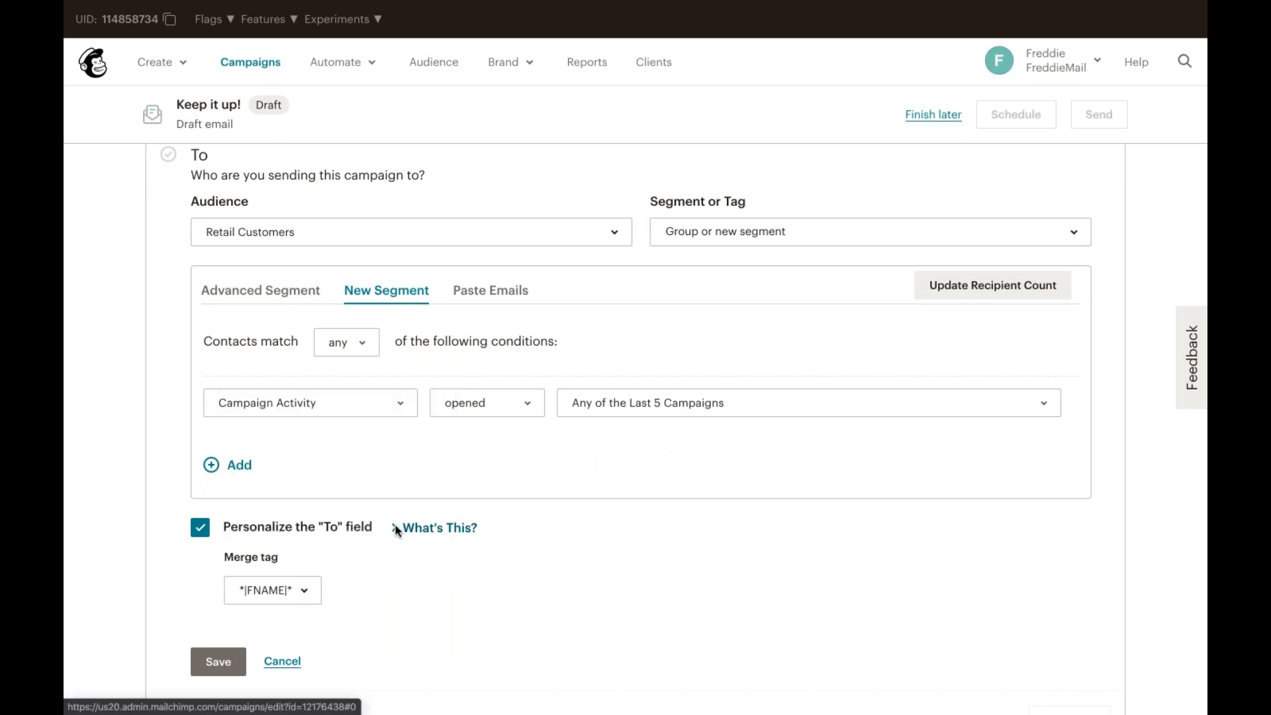
Step: Save the recipient settings for the campaign
click(396, 527)
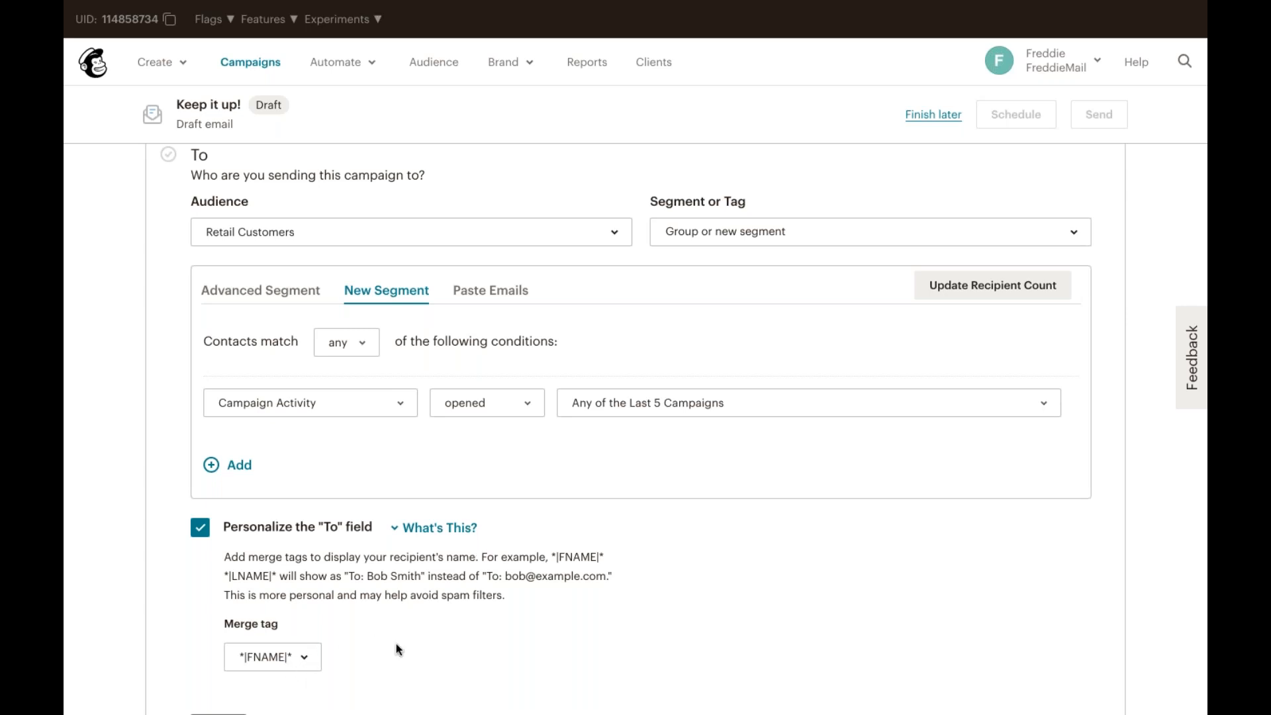
scroll(407, 643, down, 2)
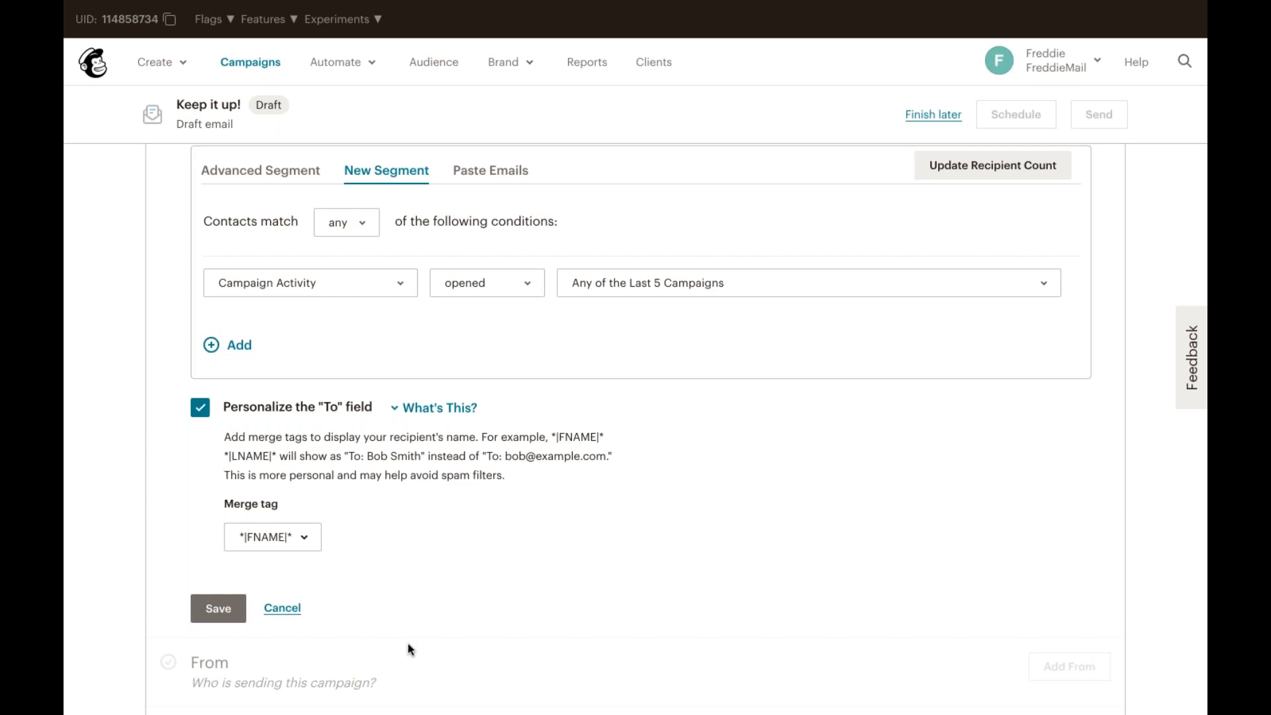
click(201, 609)
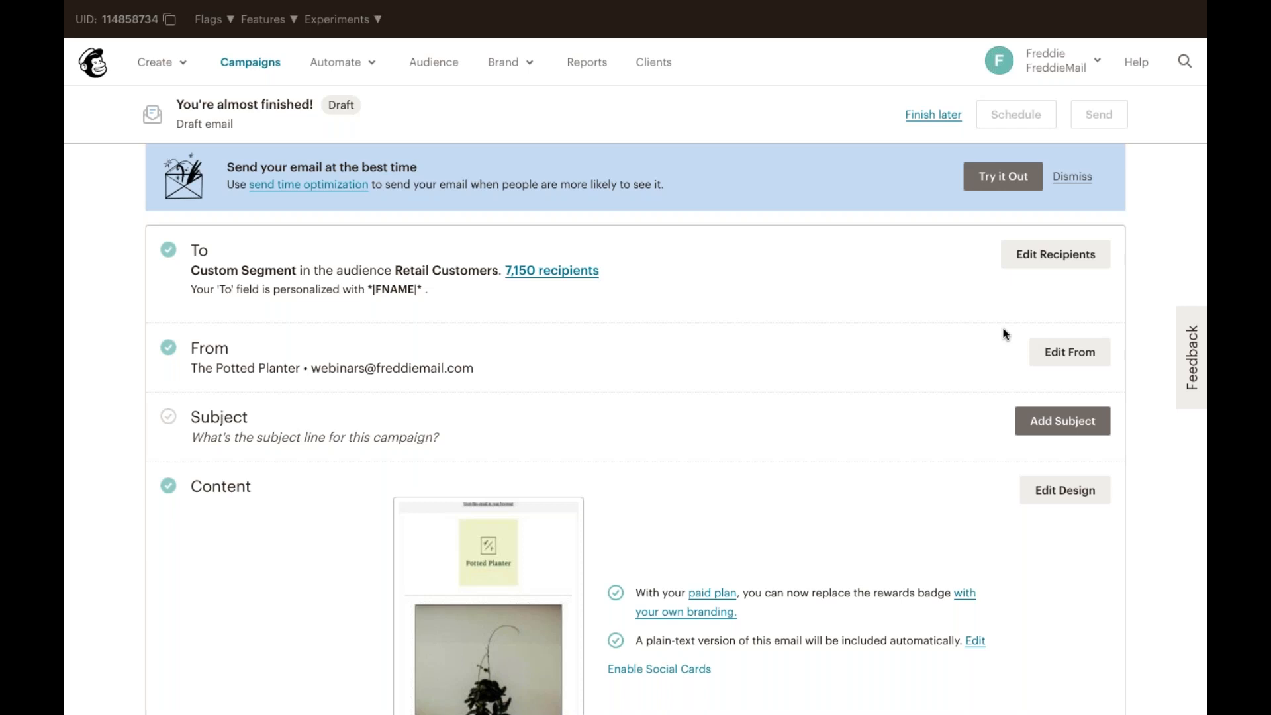
Step: Try to replace the sender e-mail address with one at thepottedplanter.com, then cancel the sender edit
click(1066, 345)
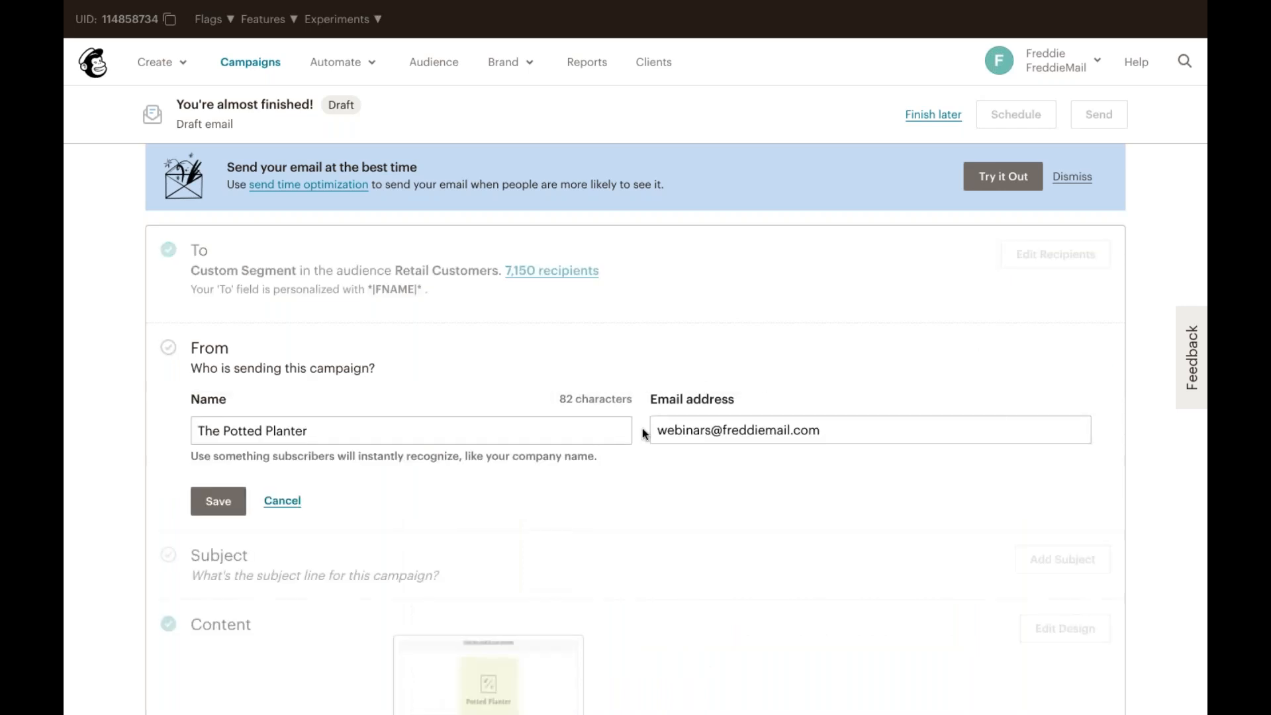
drag(710, 429, 660, 418)
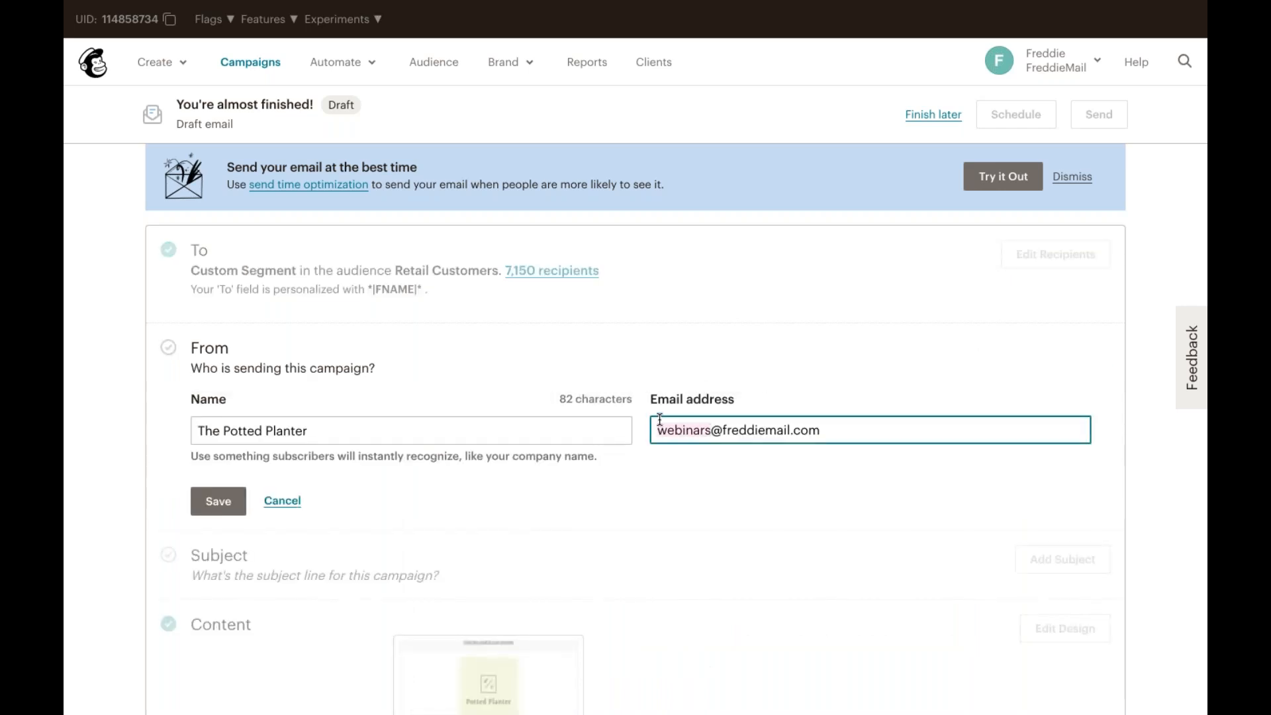
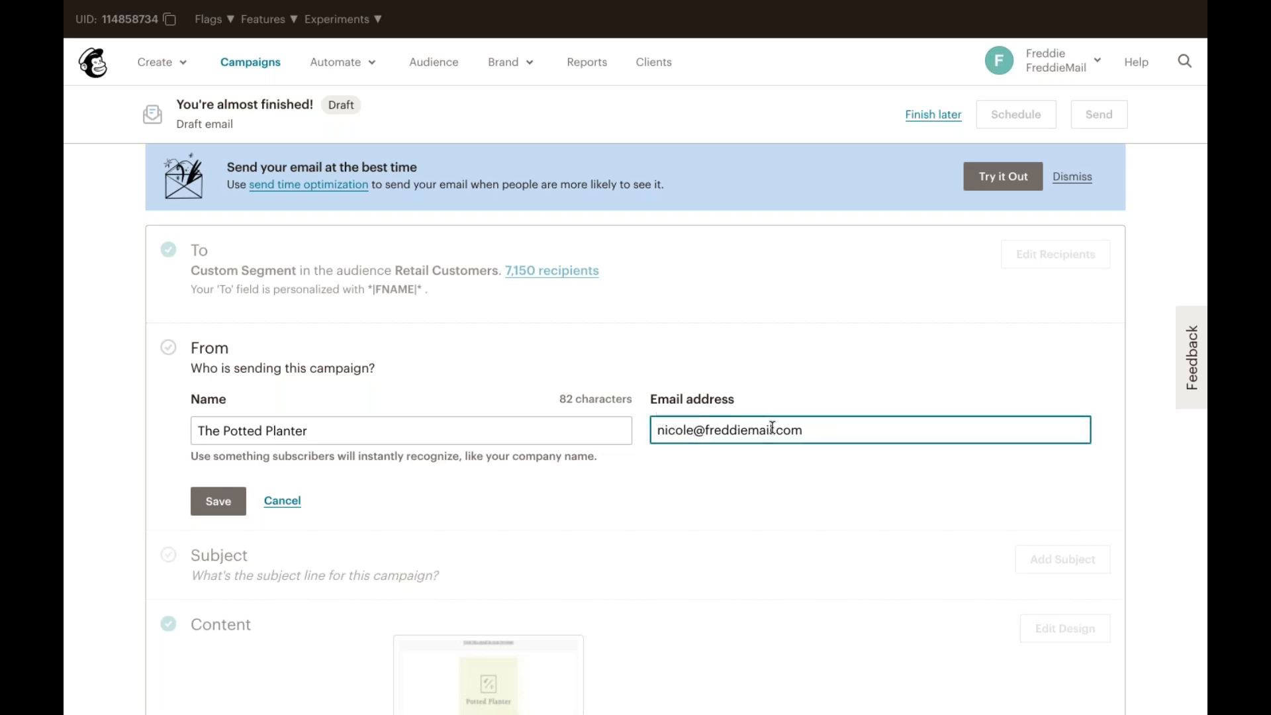
double_click(709, 428)
key(BackSpace)
text(thepo)
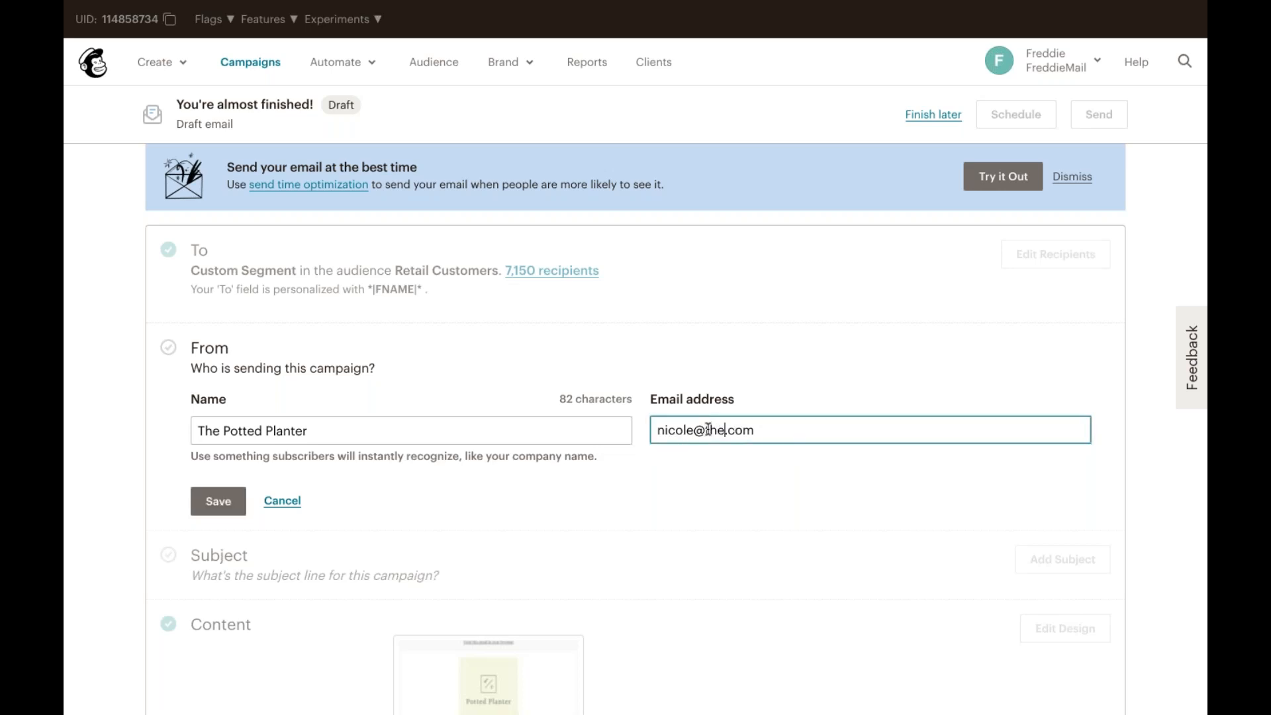
text(ttedpl)
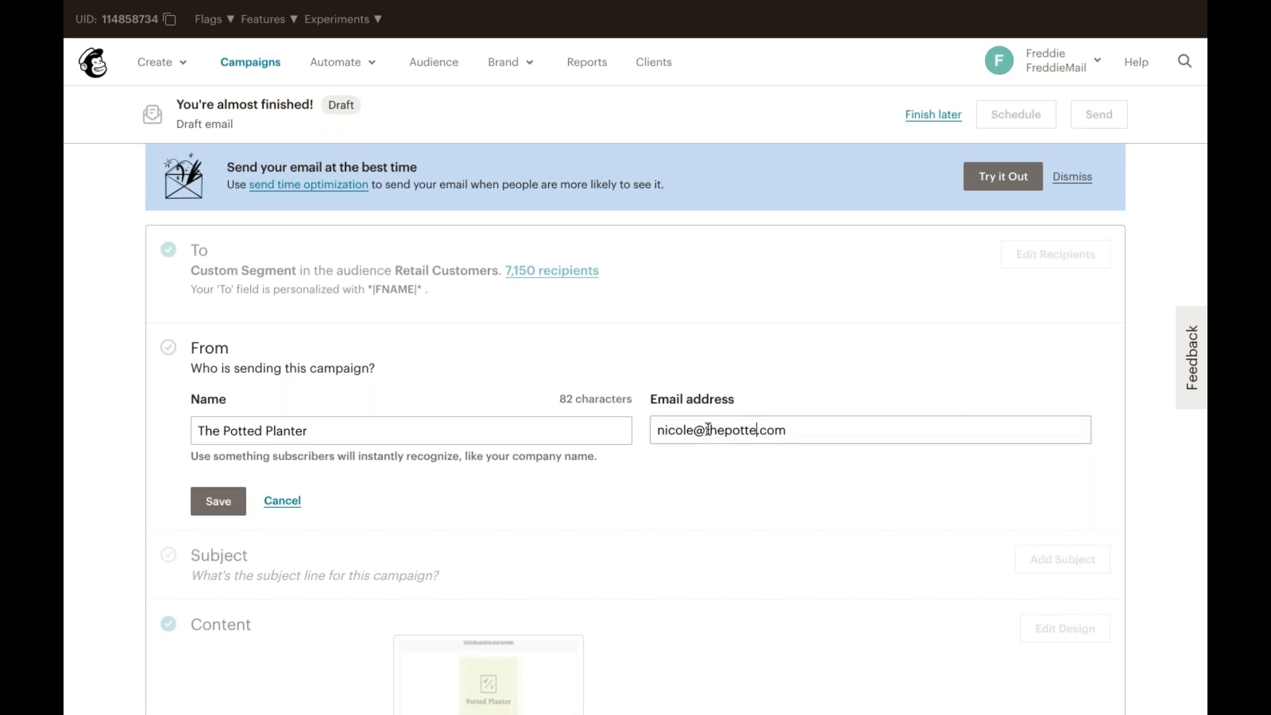
text(anter)
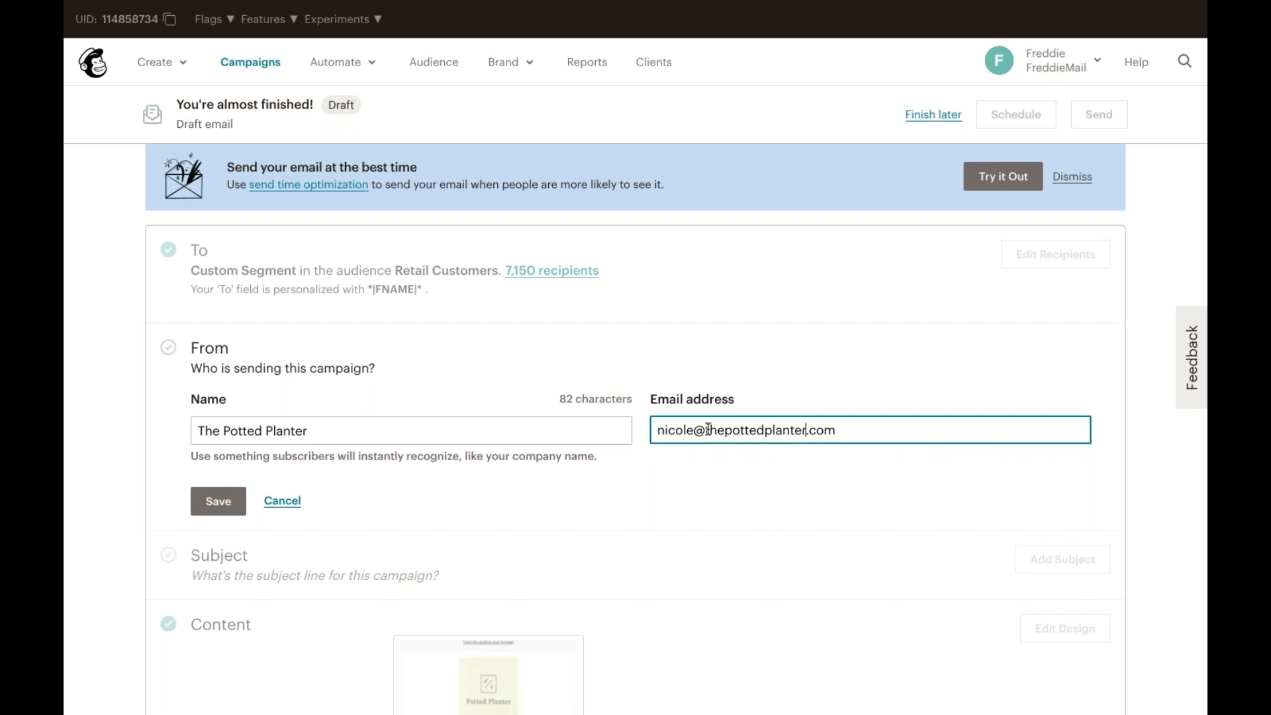
click(220, 501)
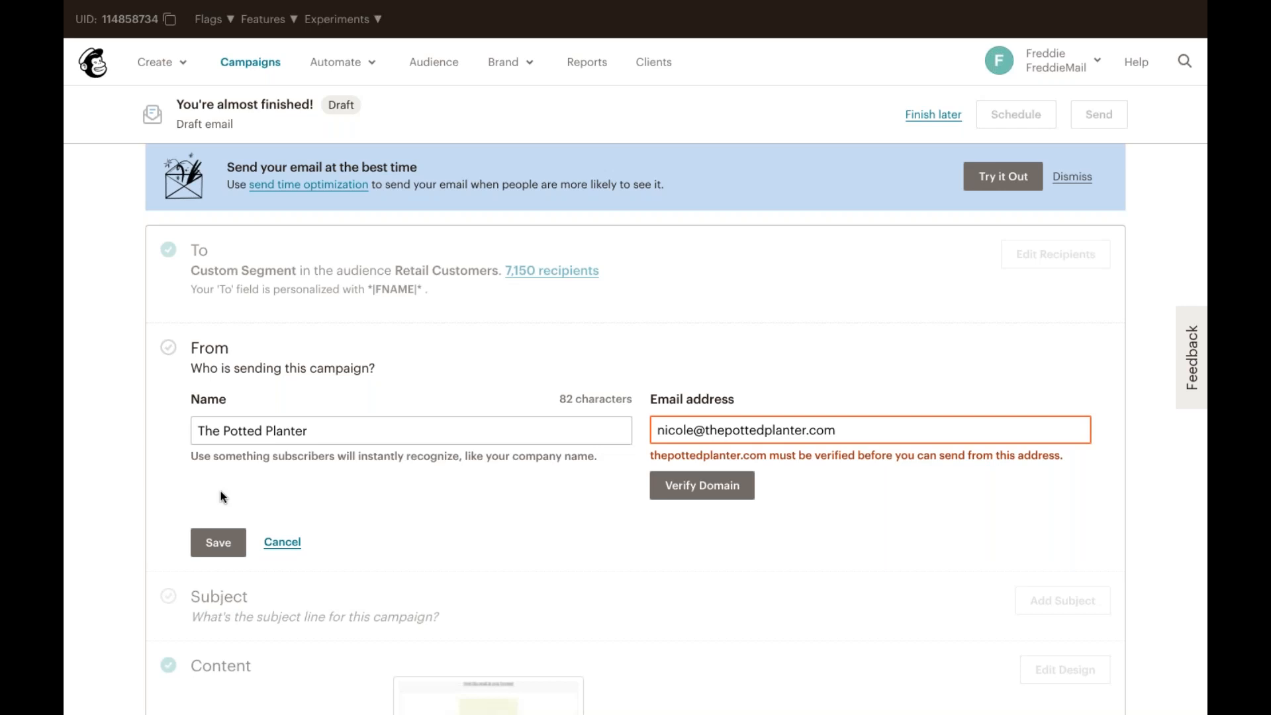
click(281, 536)
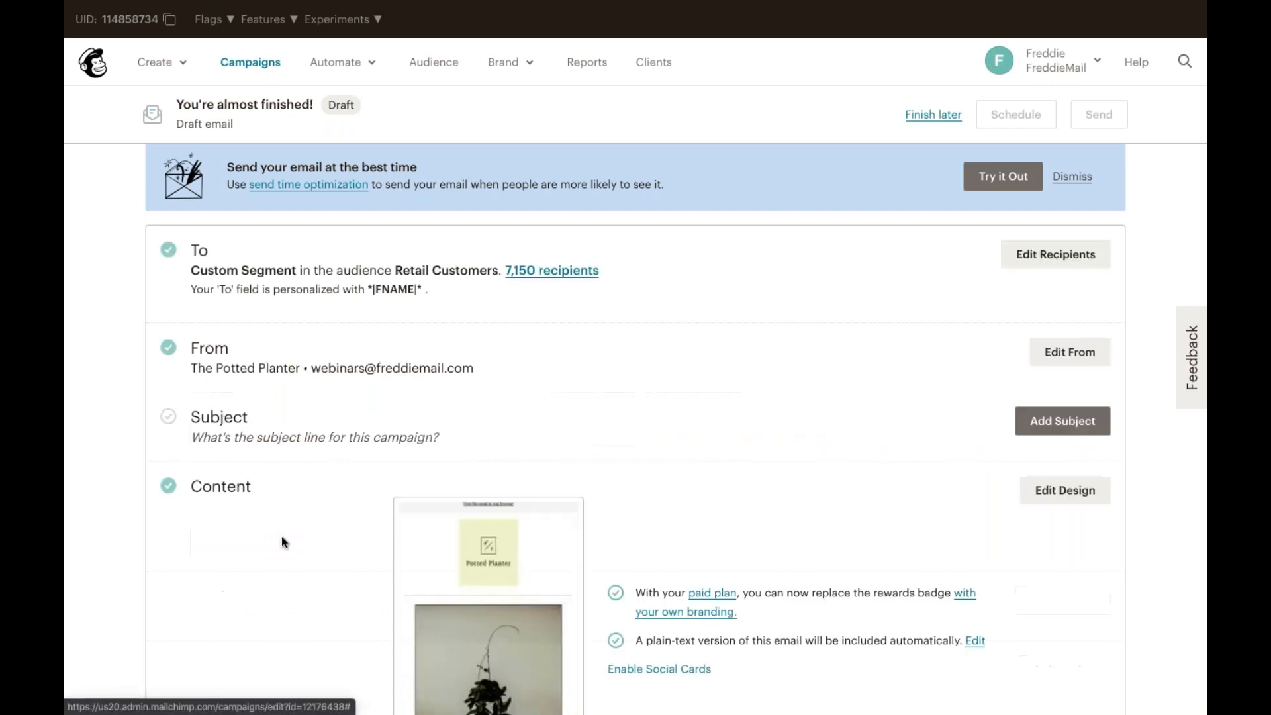
Step: Add the campaign subject line "We're having a monstera of a sale!"
click(1059, 421)
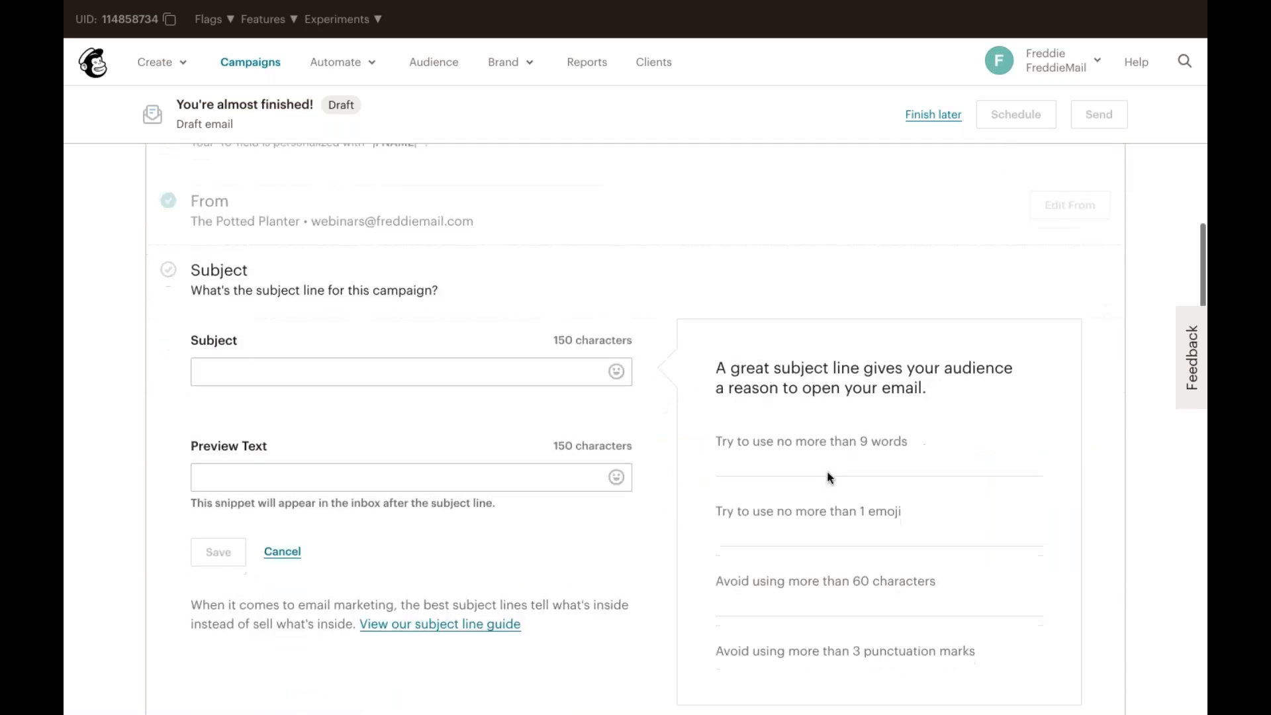
click(306, 375)
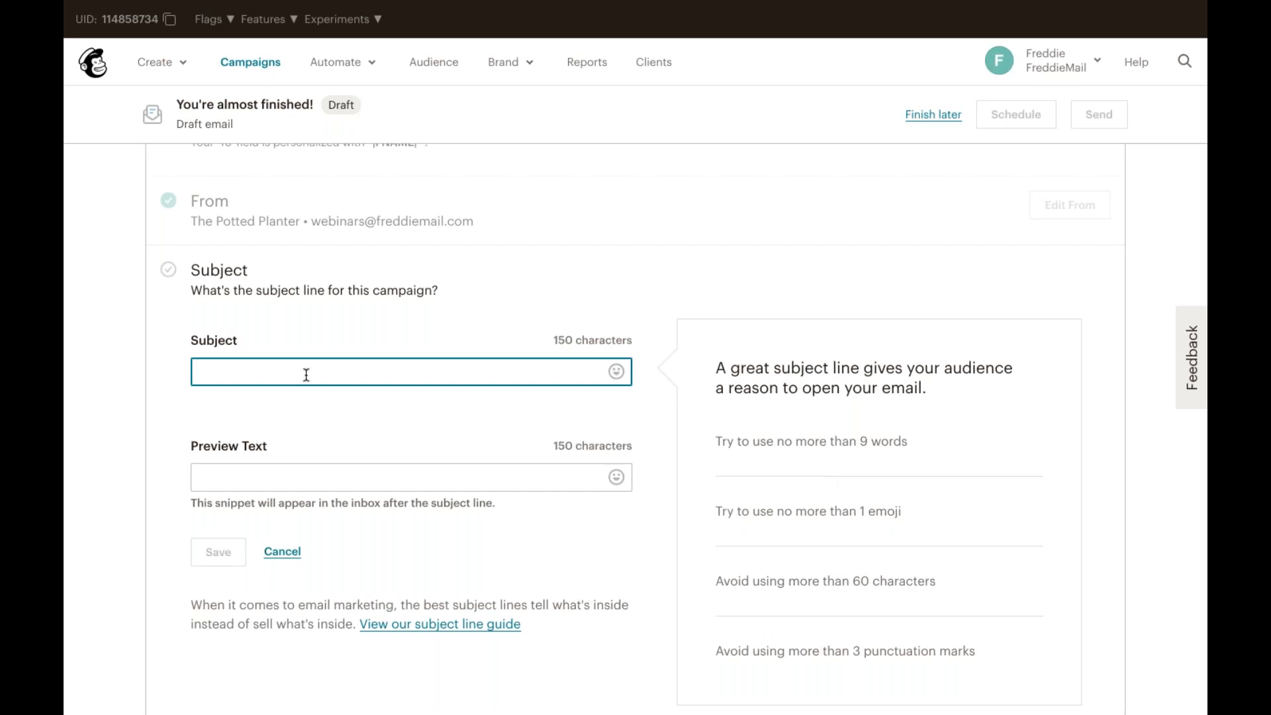
text(We're having a monstera of a s)
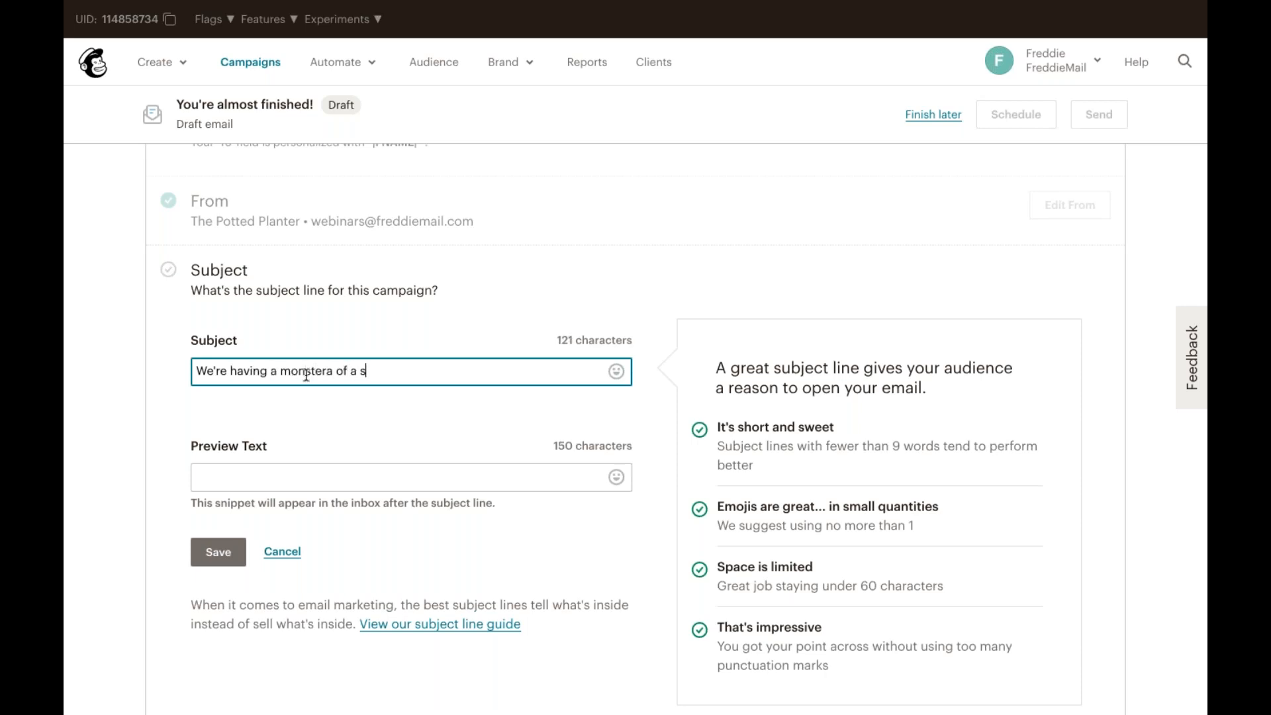
text(ale@)
key(BackSpace)
text(!)
Step: Append a leaf emoji from the emoji picker to the end of the subject line
click(616, 371)
click(490, 559)
scroll(511, 488, down, 3)
scroll(512, 488, down, 5)
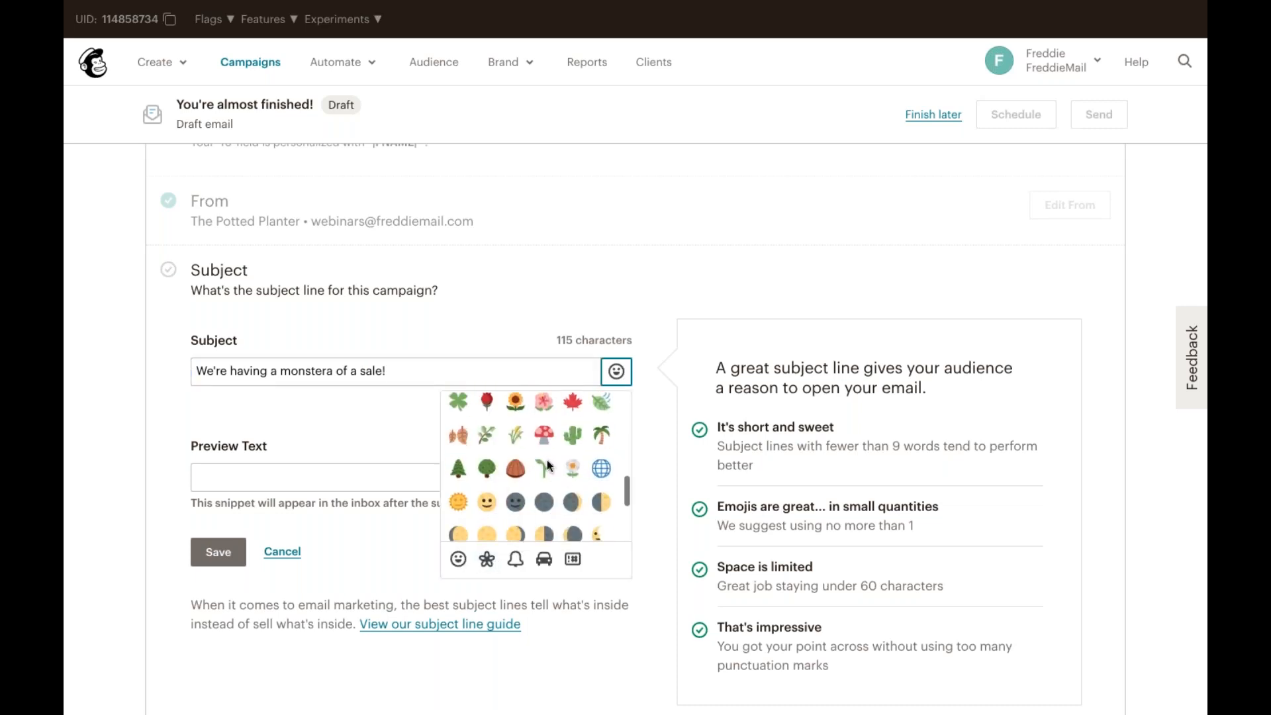
scroll(595, 453, up, 1)
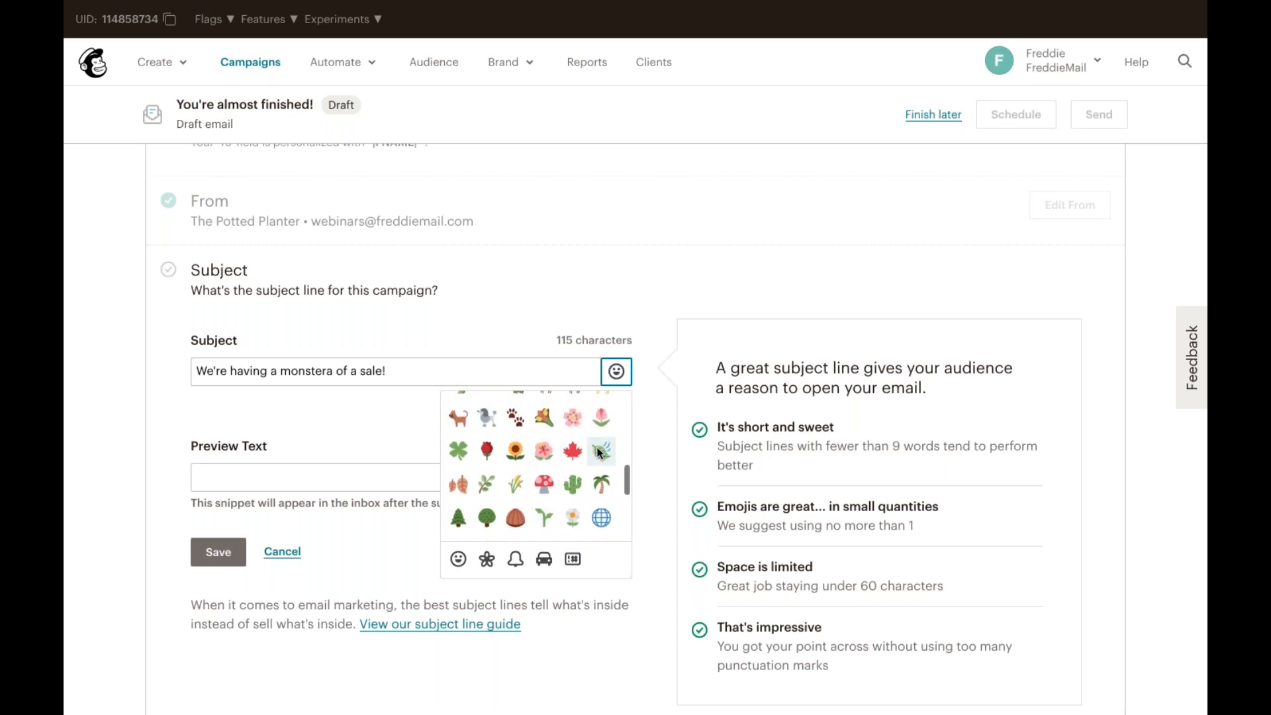
click(599, 452)
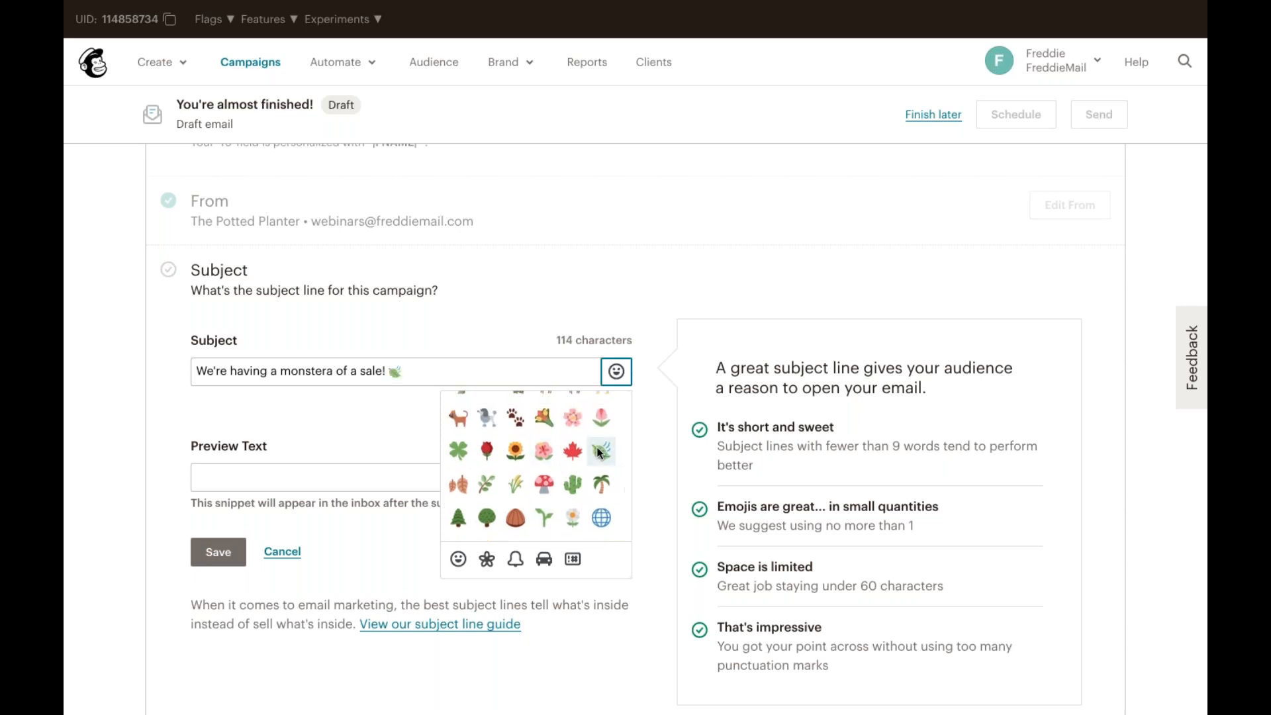
click(348, 421)
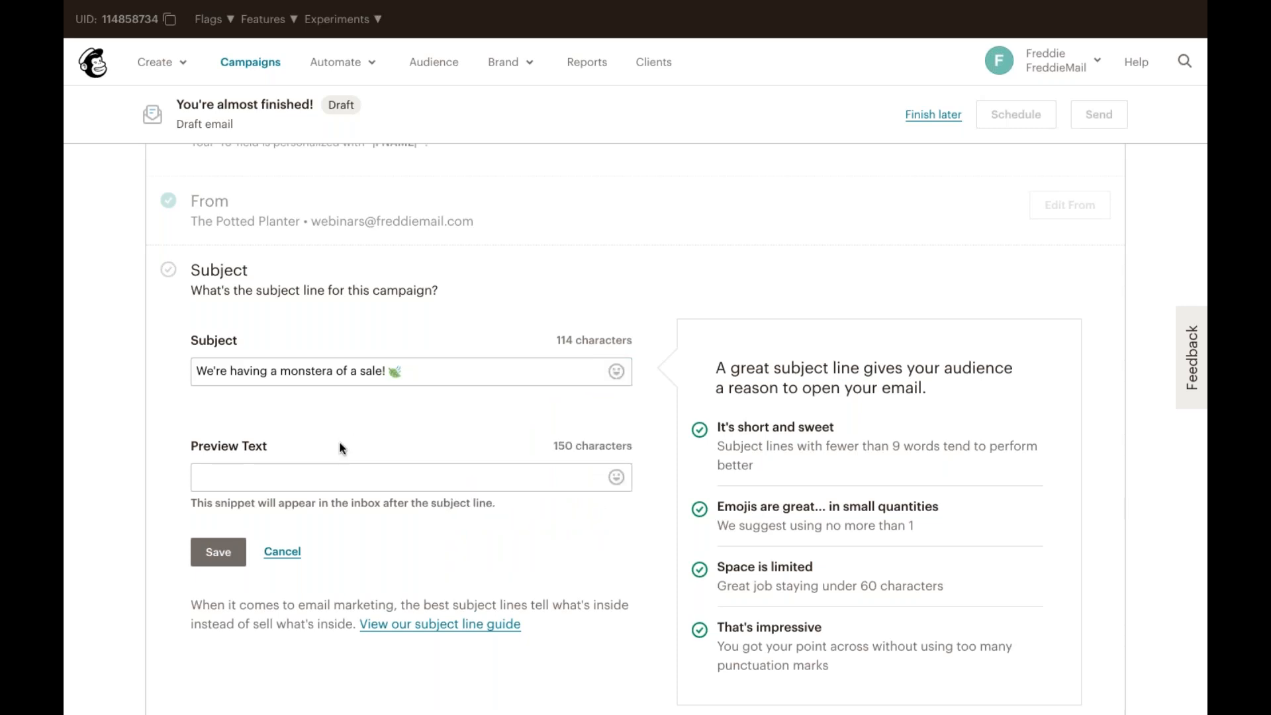
Step: Set the preview text to "Take 15% off your purchase." and save the subject settings
click(232, 470)
text(Take 15% off your purchase.)
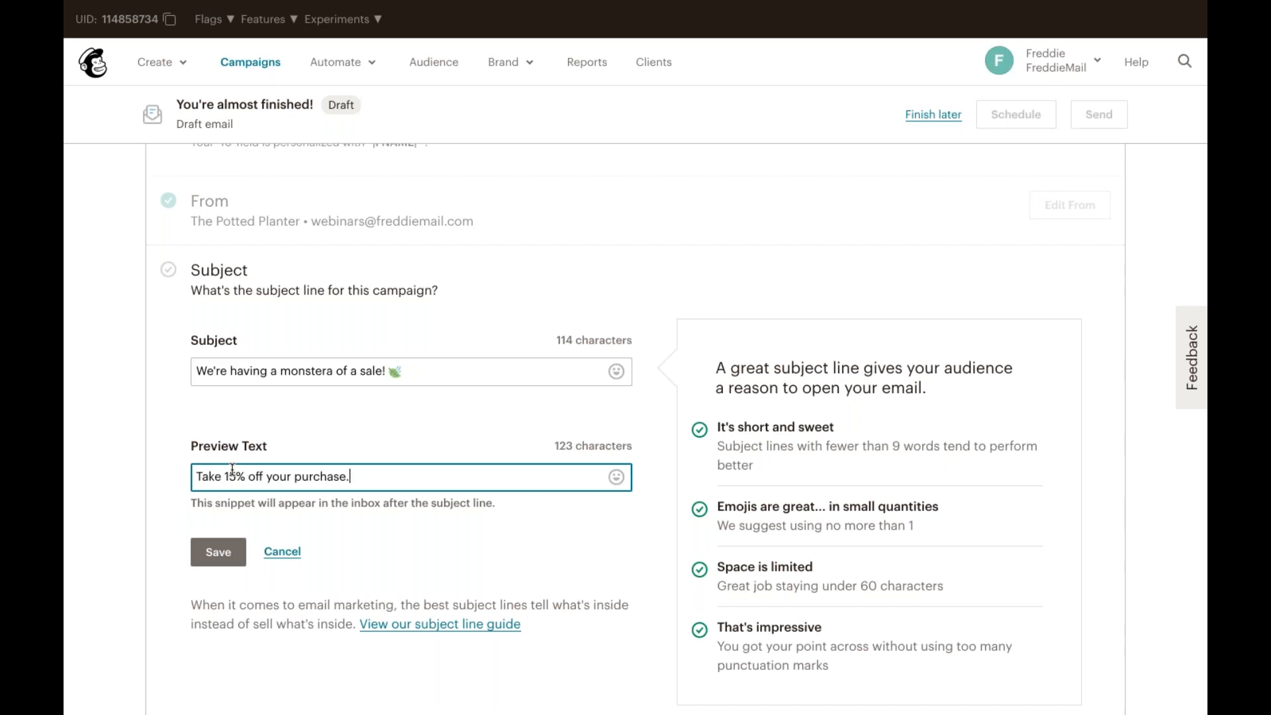
click(220, 553)
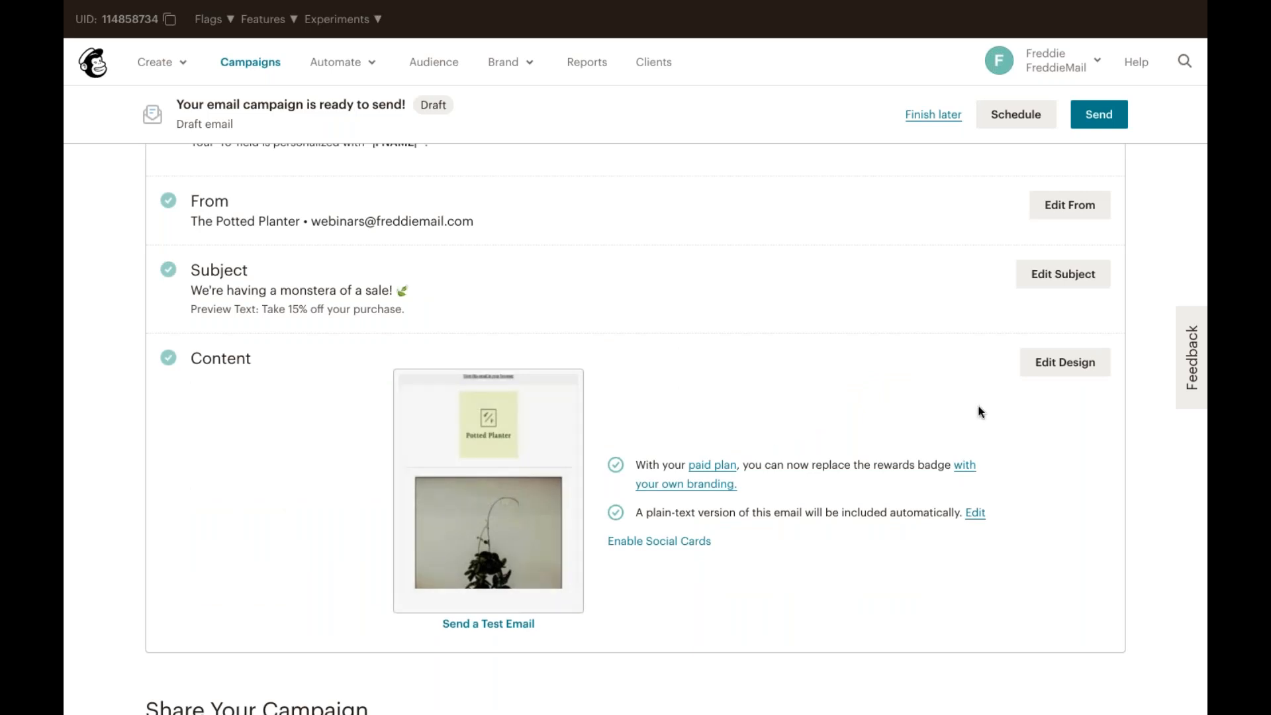
Step: Open the email design and change the sale discount in the body text block to 15%
click(1050, 359)
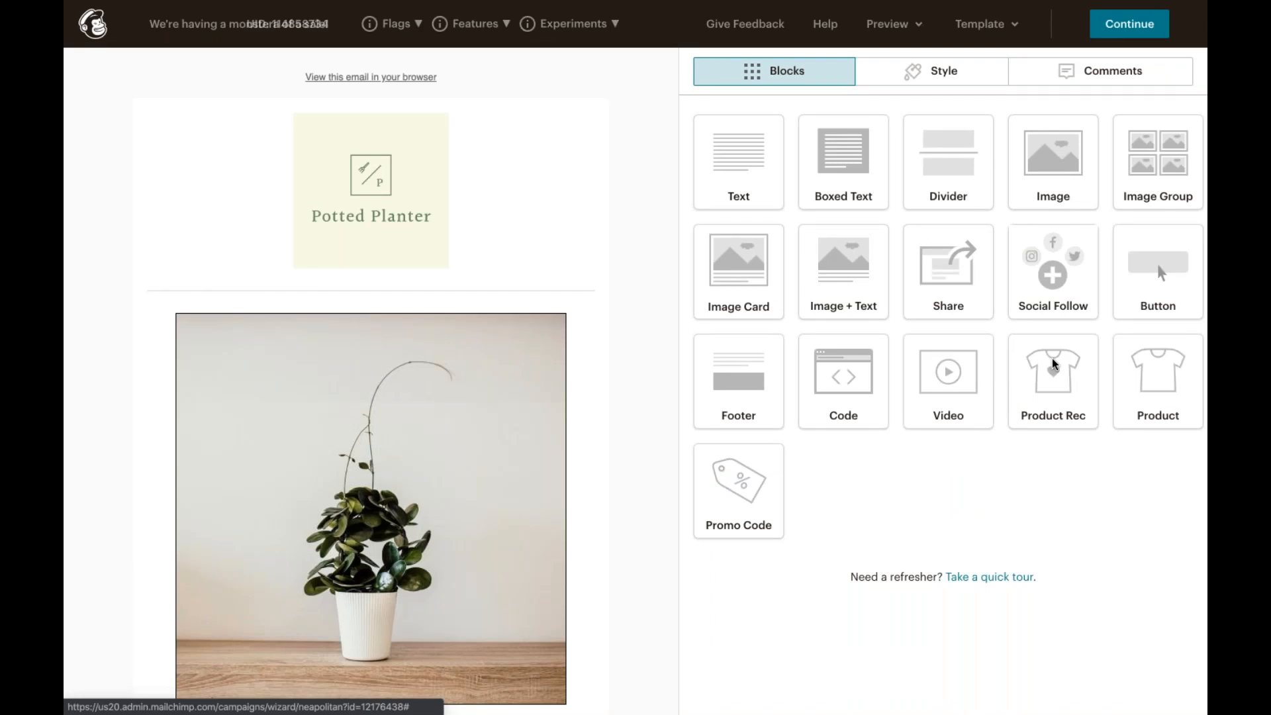
scroll(553, 529, down, 4)
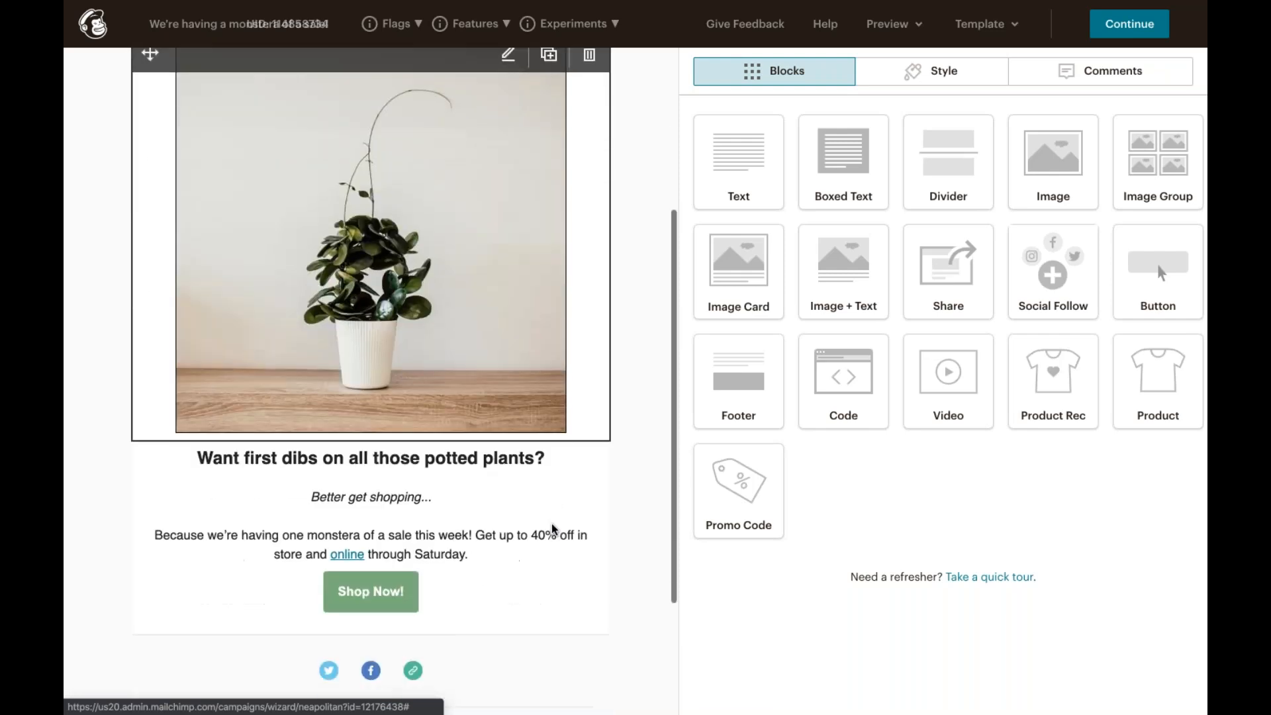
click(548, 533)
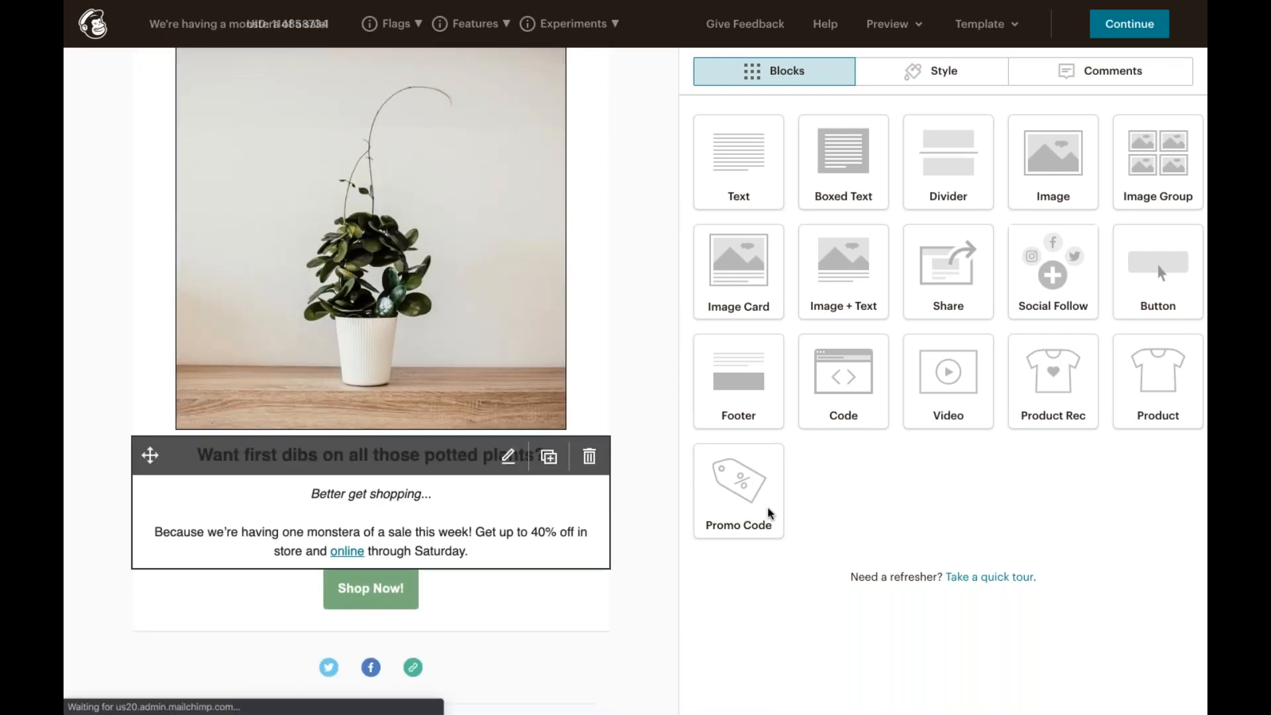
double_click(1023, 291)
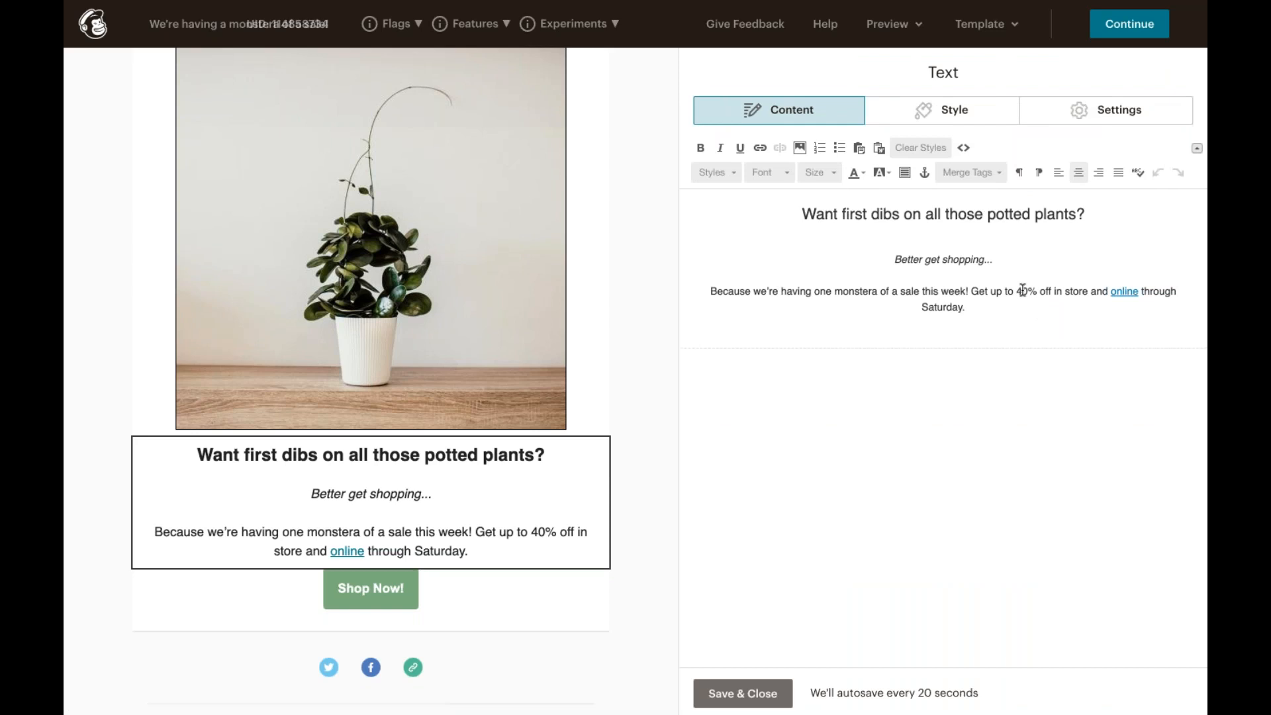
text(15)
click(1127, 292)
double_click(1127, 292)
text(/sale)
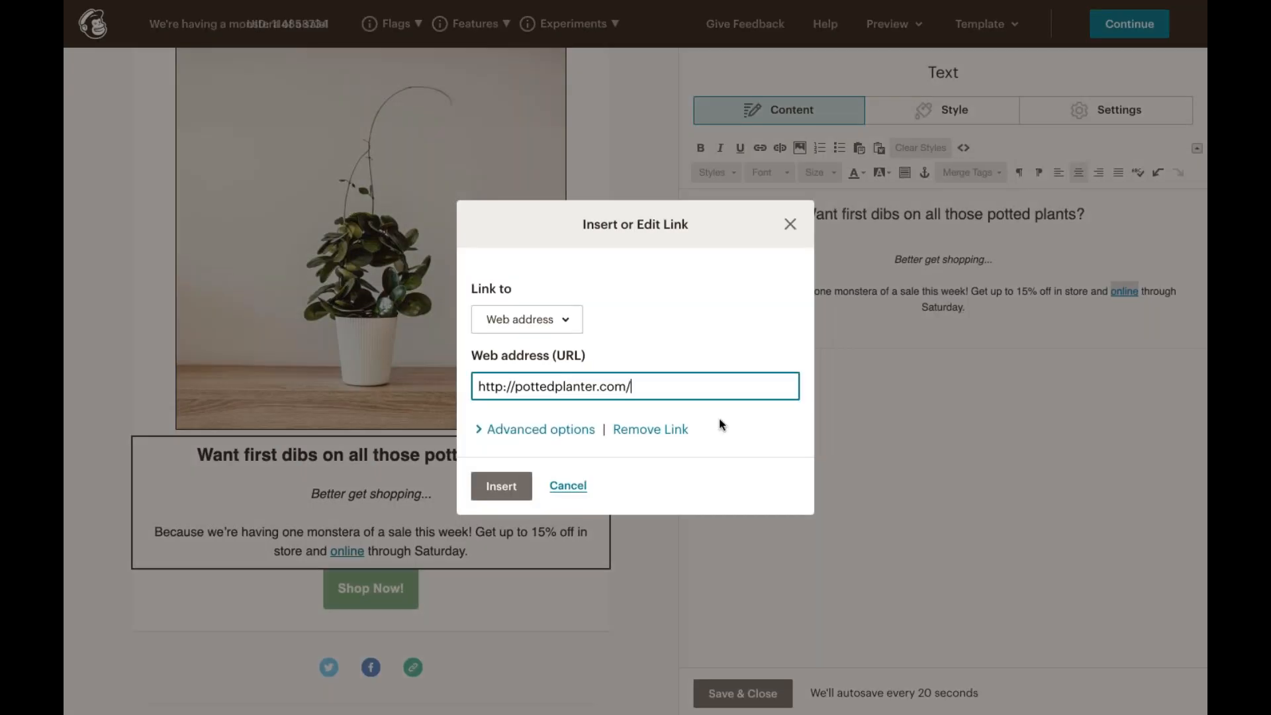
click(501, 487)
Step: Append sale to the Shop Now button's web address and save the button block
click(407, 589)
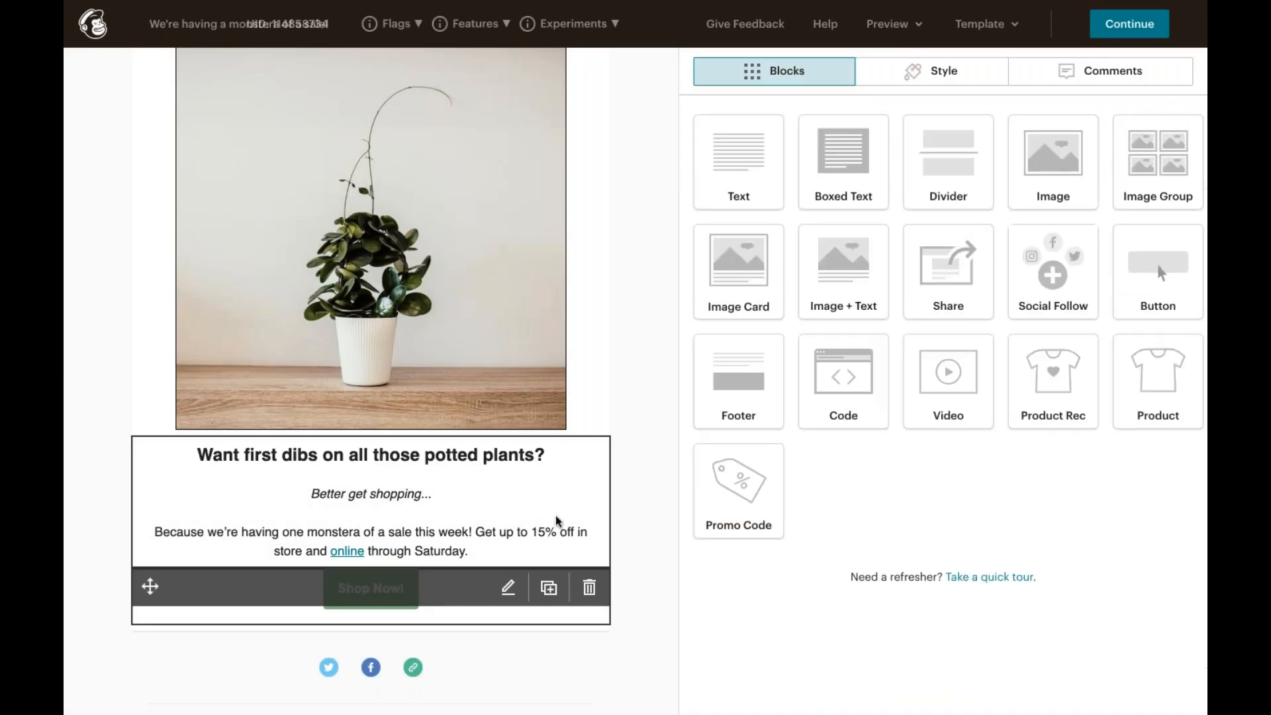
double_click(875, 309)
text(sale)
click(755, 693)
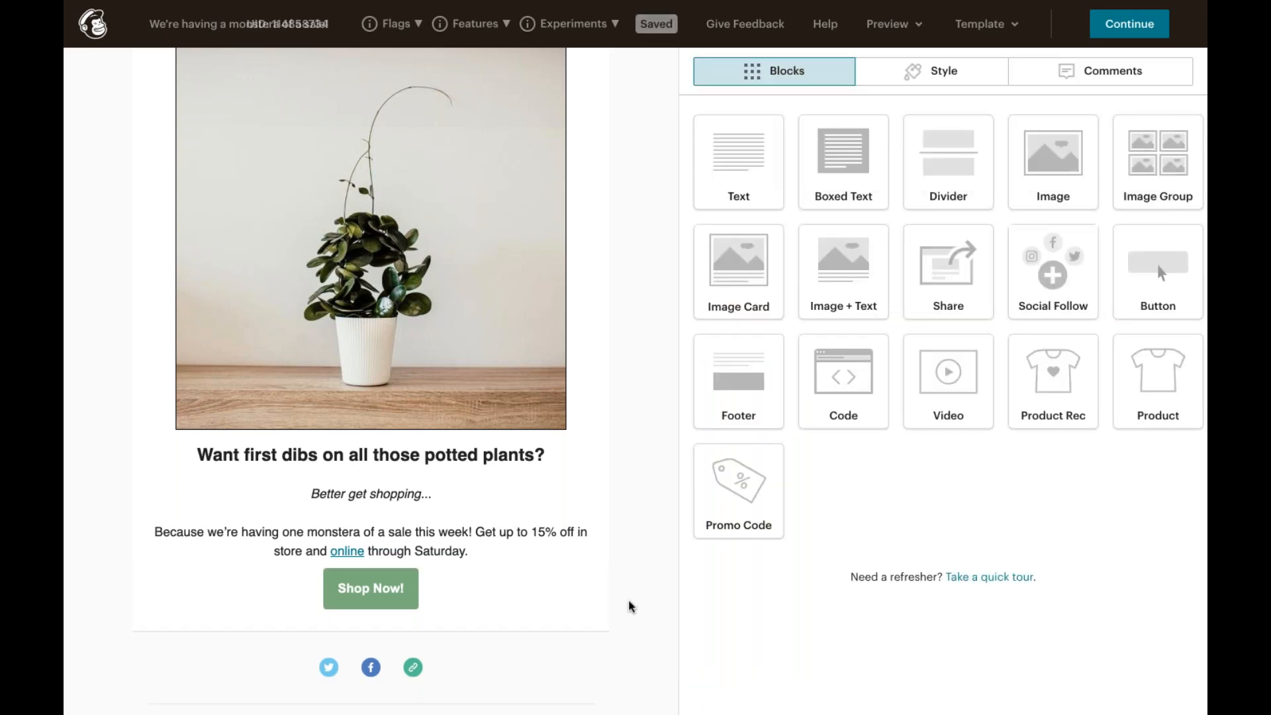
Step: Preview the email in mobile view with live merge tag info enabled, then close the preview
click(908, 30)
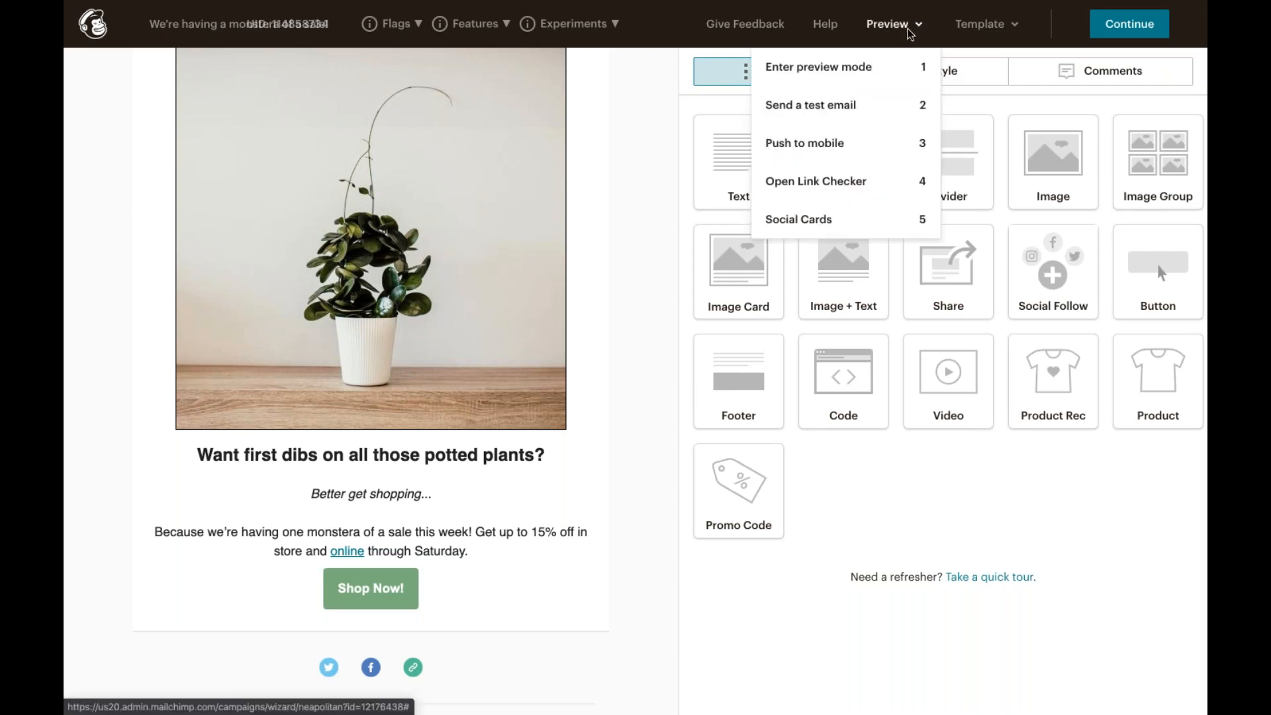
click(906, 69)
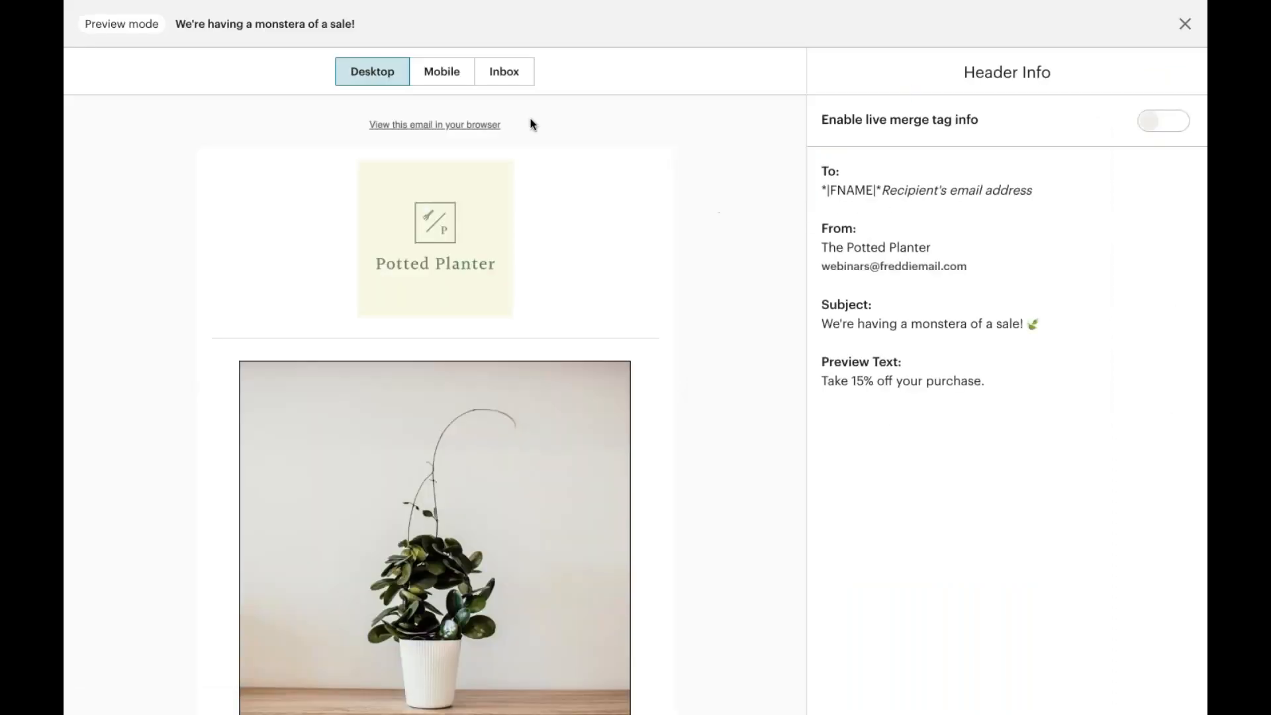
click(427, 73)
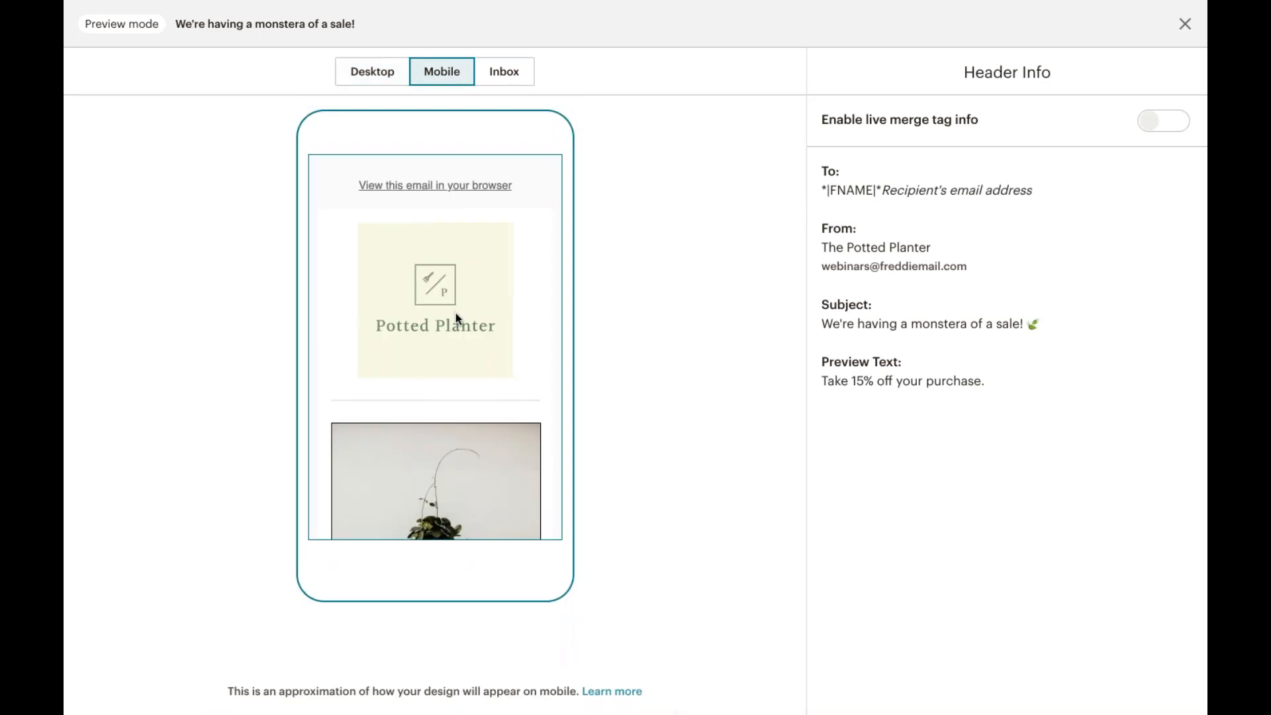
scroll(456, 313, down, 2)
scroll(456, 316, down, 5)
scroll(455, 317, up, 6)
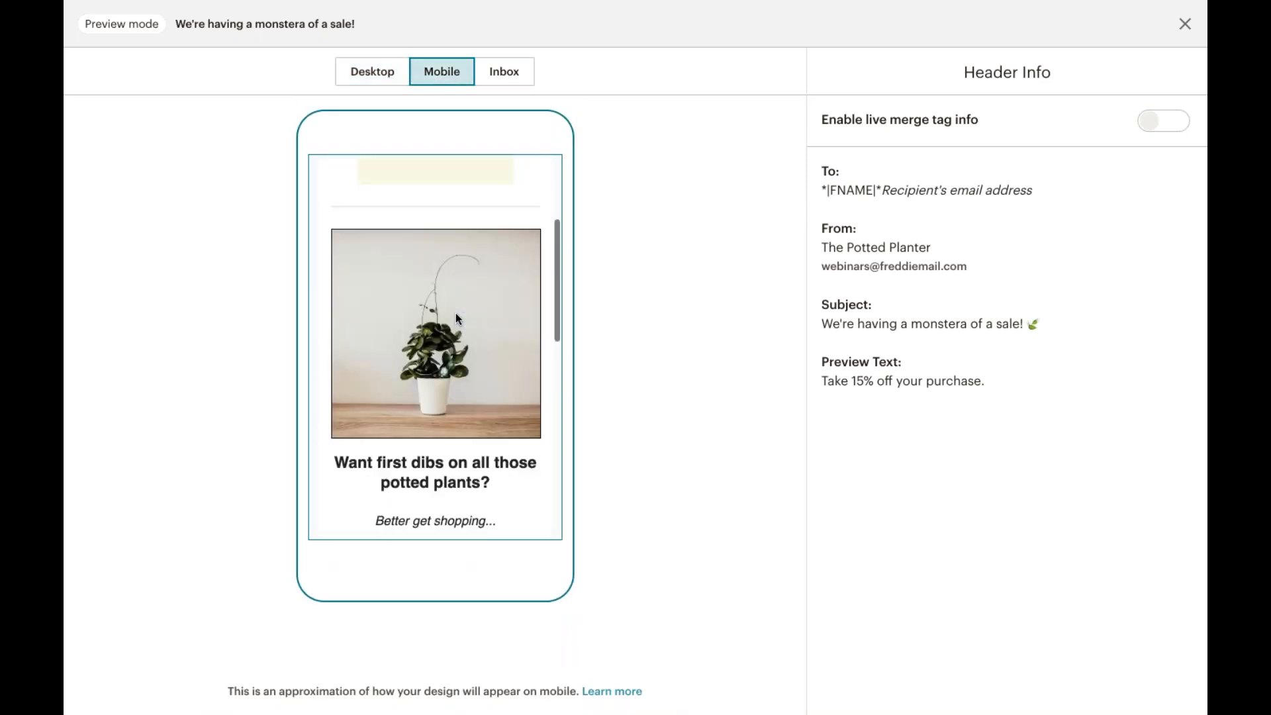
scroll(455, 312, up, 2)
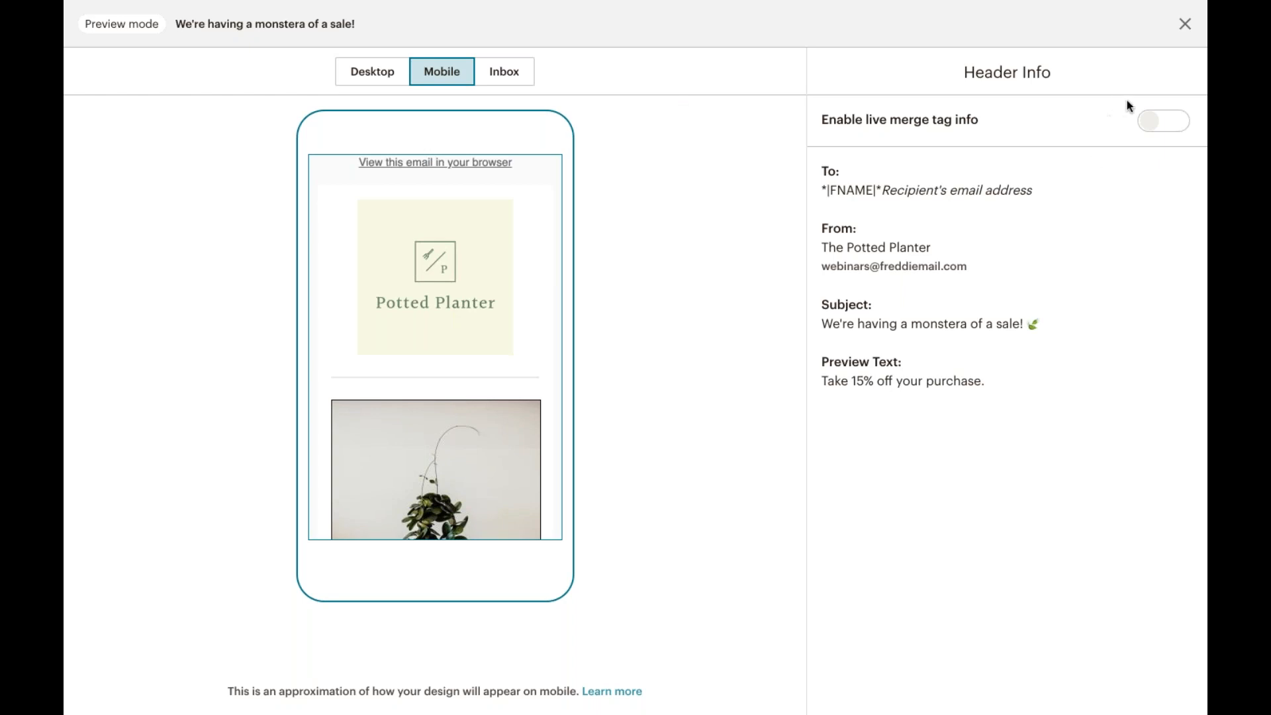
click(1162, 122)
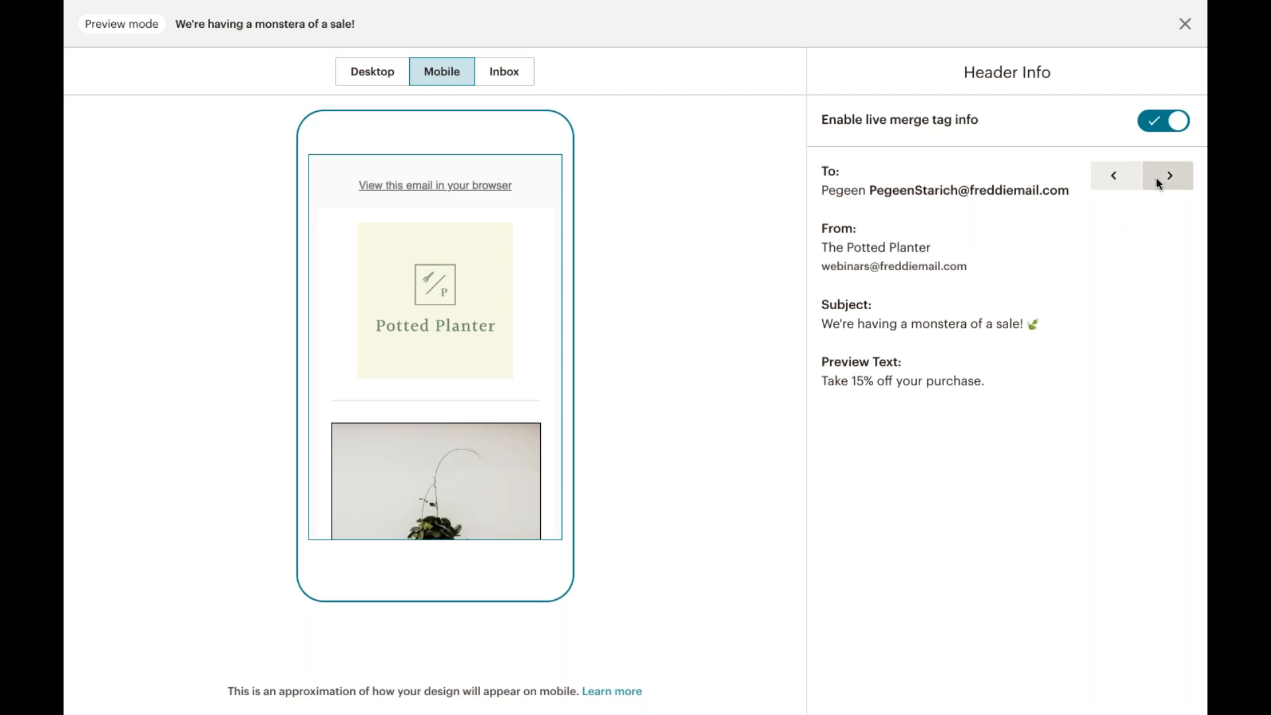
click(1185, 24)
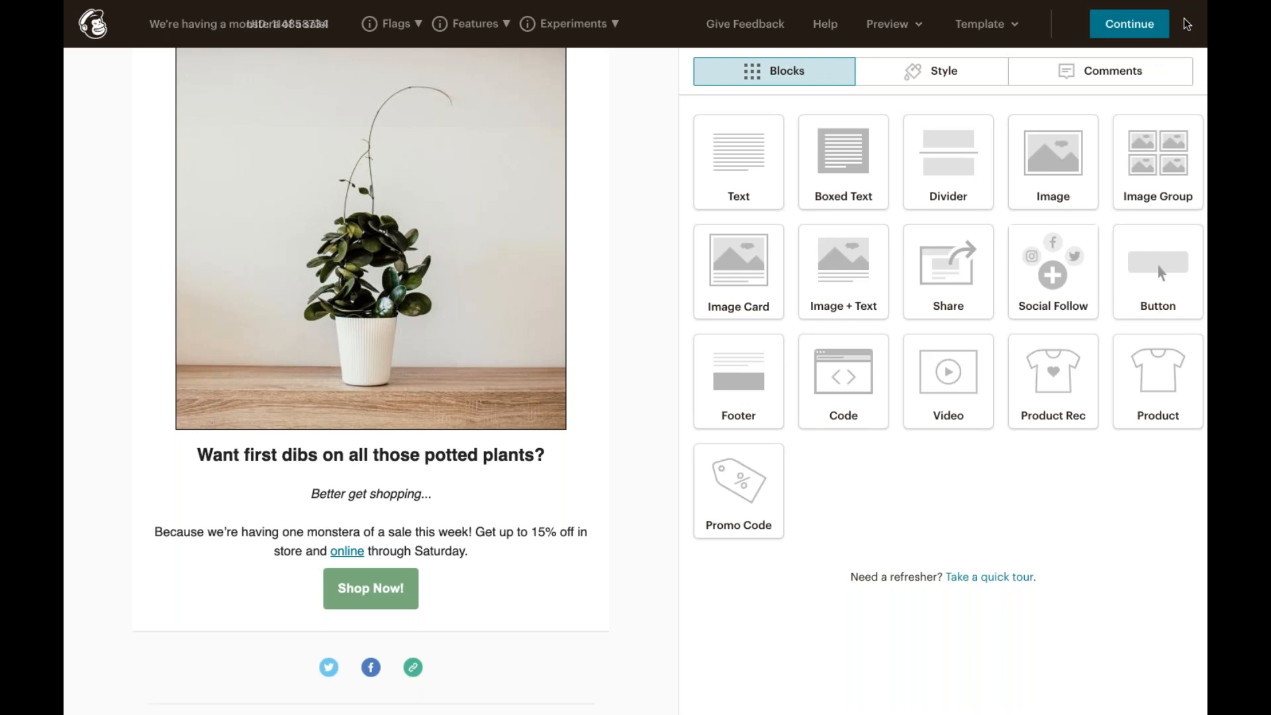
Step: Return to the campaign checklist and enable auto-convert video in the Settings & Tracking section, then save
click(1153, 26)
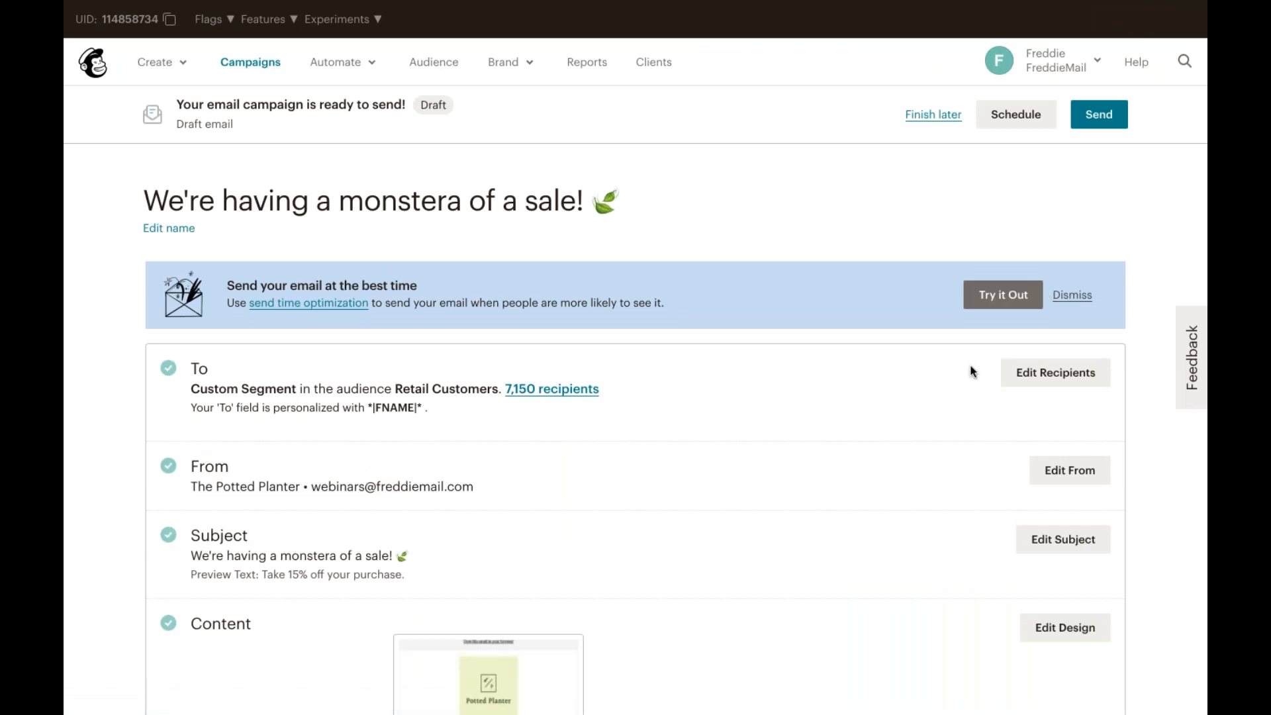
scroll(817, 478, down, 3)
scroll(817, 478, down, 6)
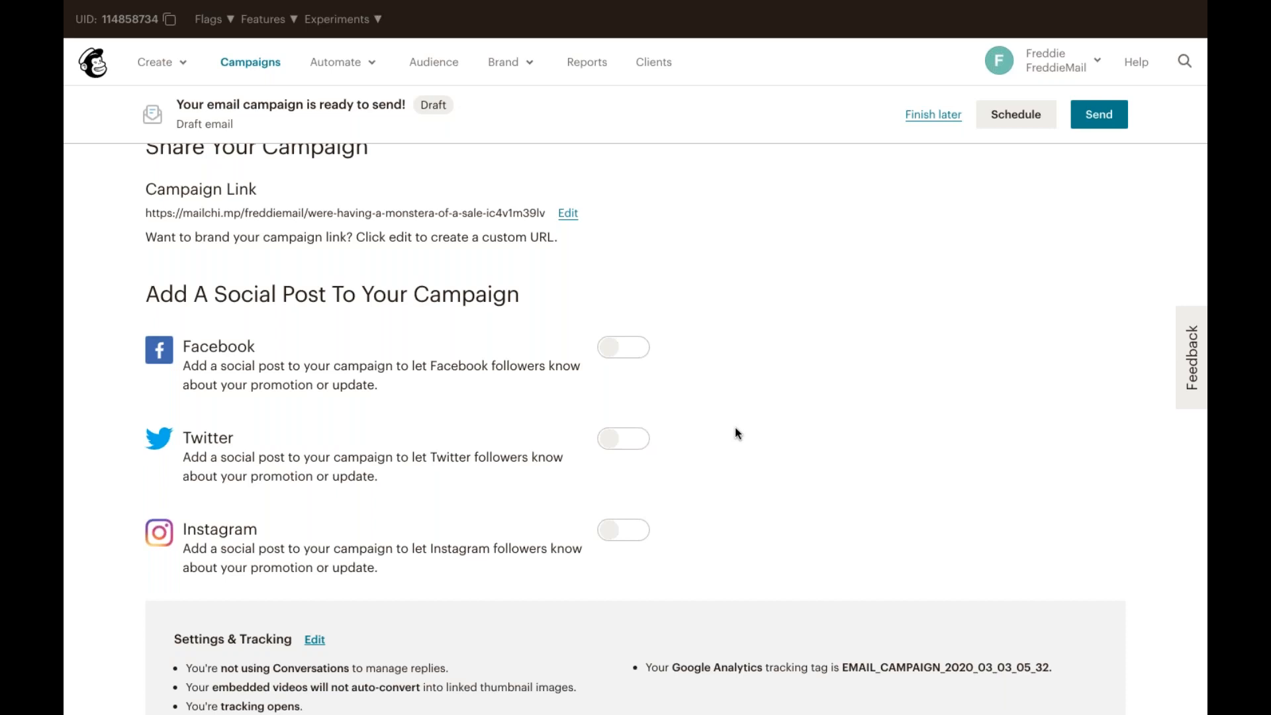
scroll(735, 430, down, 2)
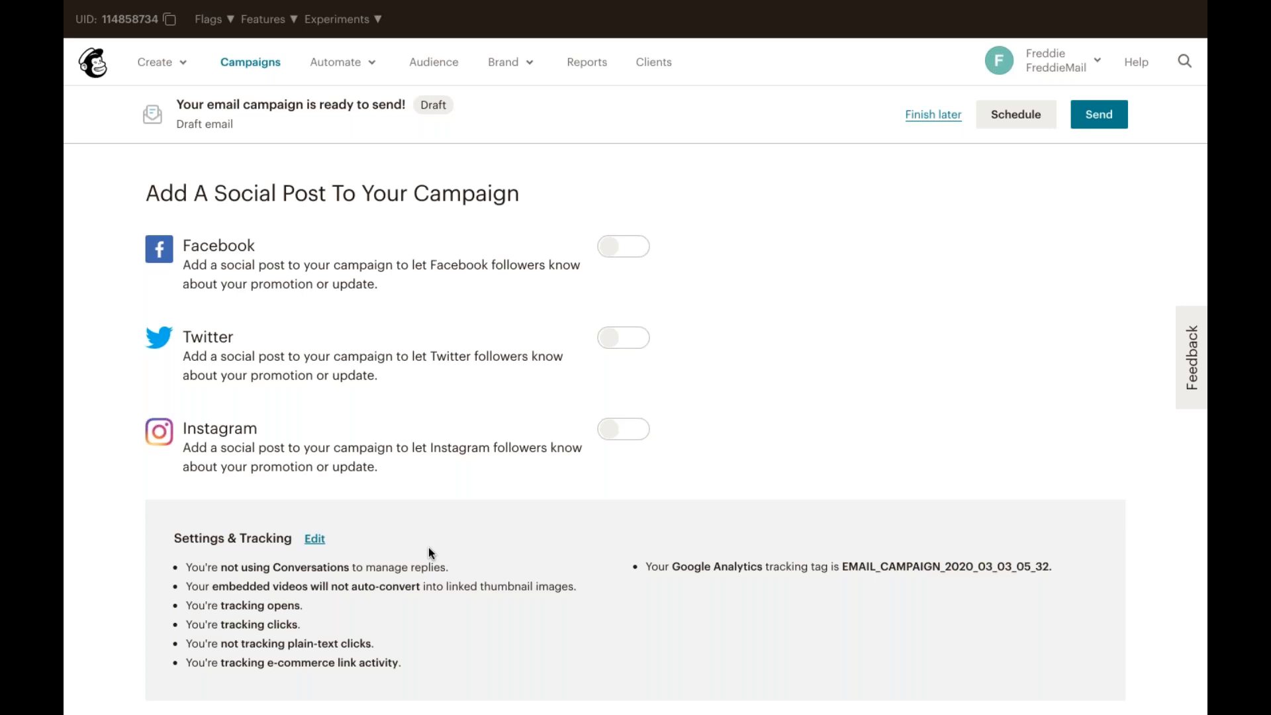
click(315, 538)
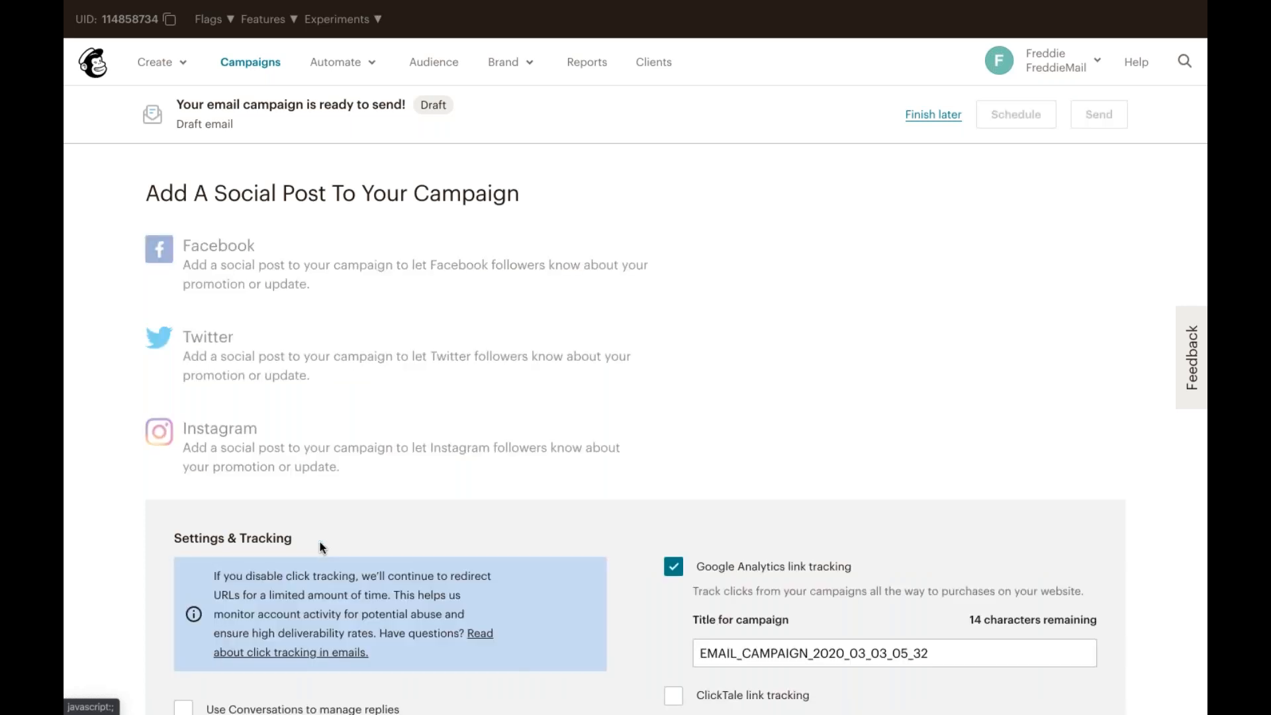
scroll(319, 542, down, 4)
scroll(320, 544, down, 3)
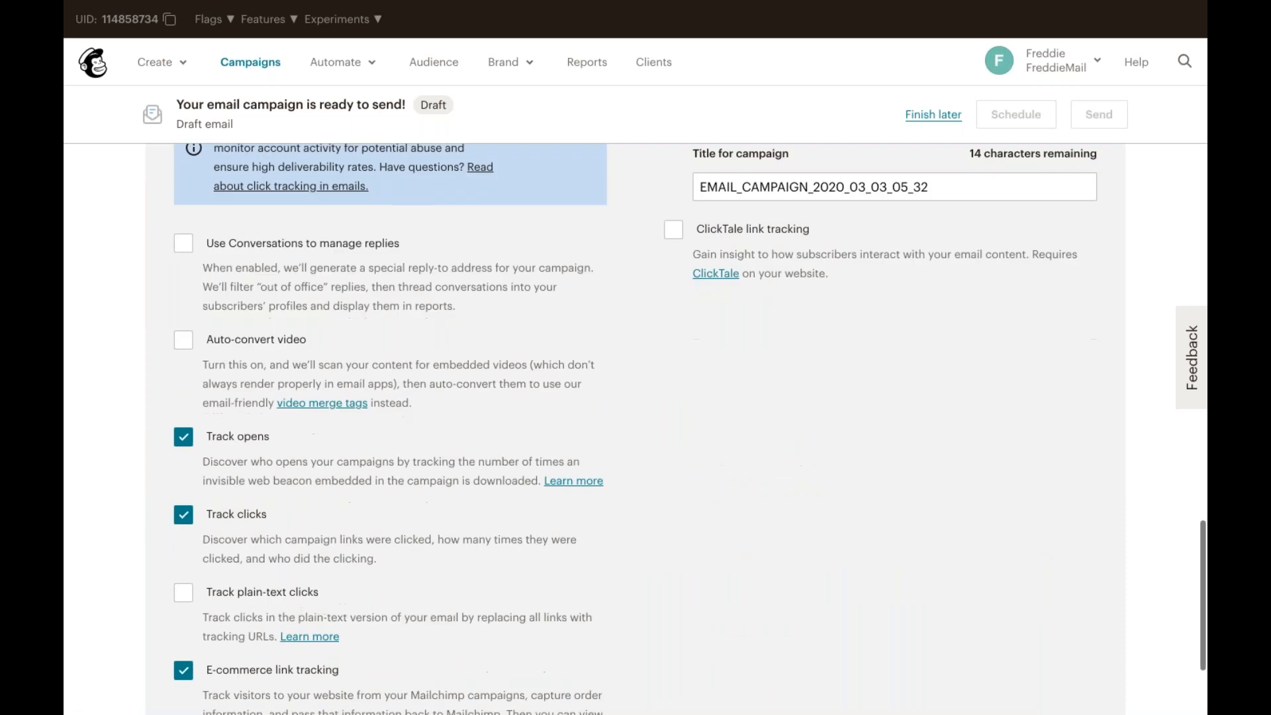
click(181, 343)
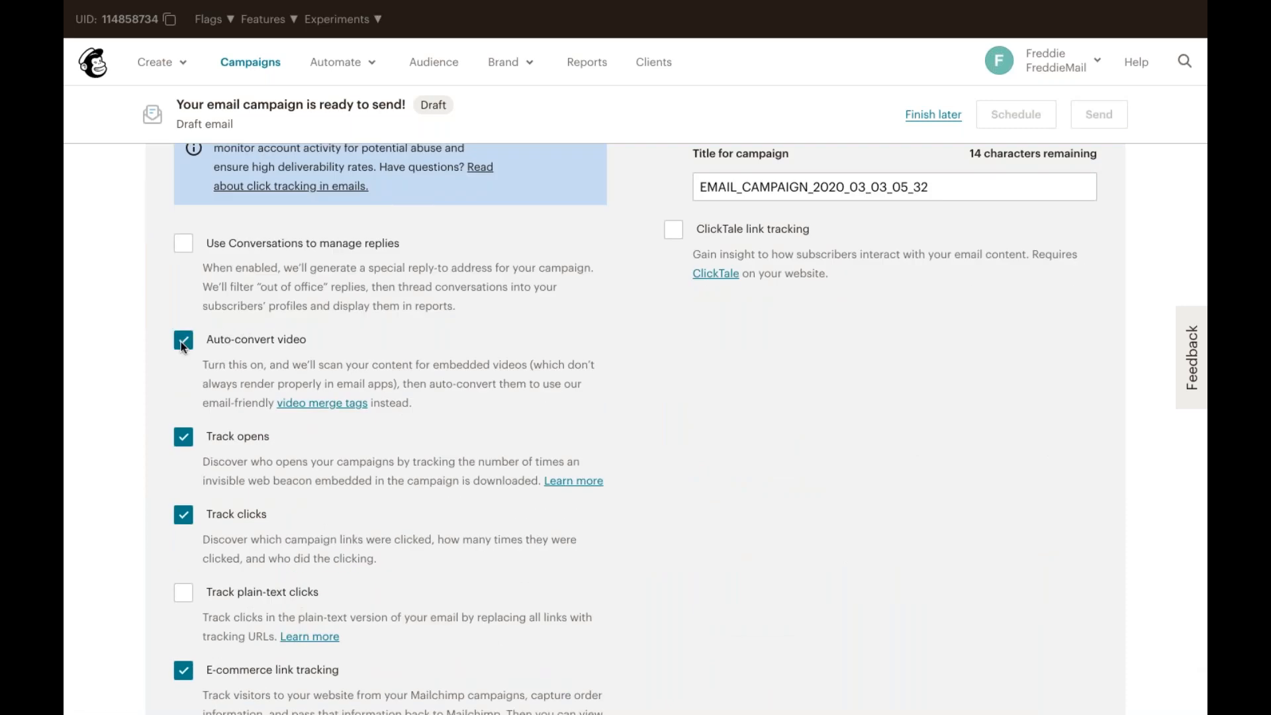
scroll(181, 341, down, 3)
click(182, 654)
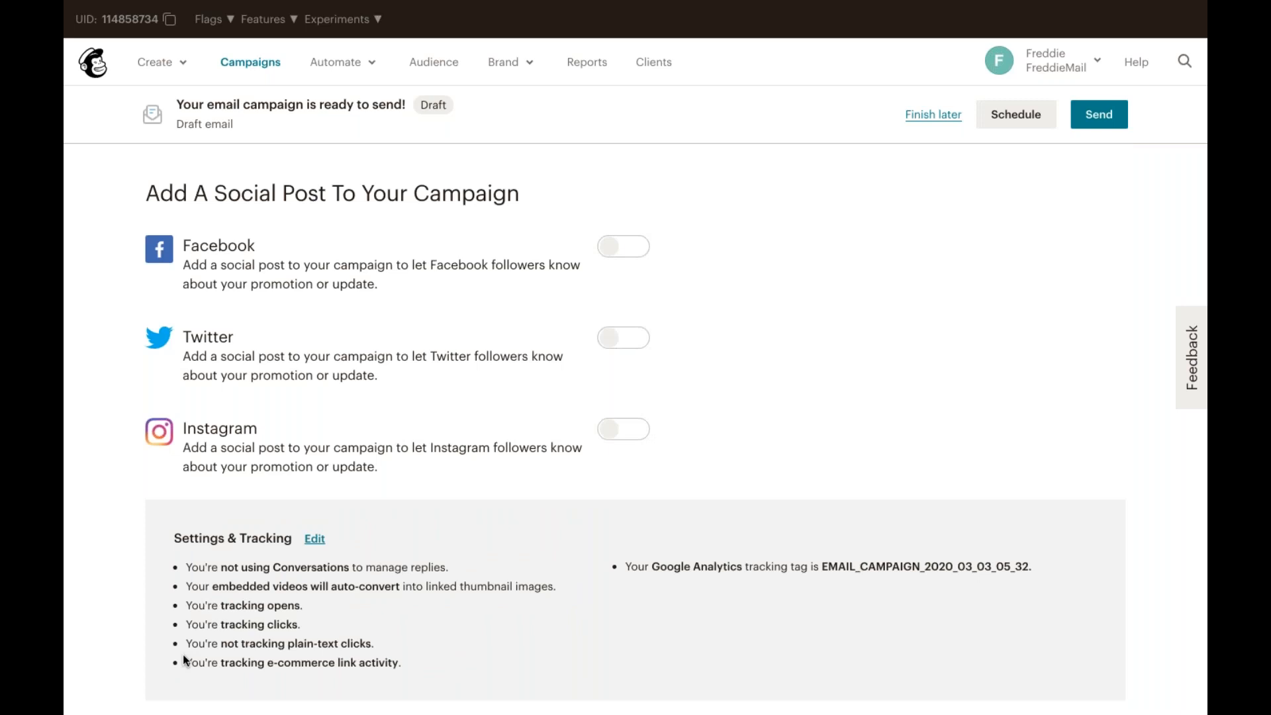
Step: Review the campaign's scheduling options for delivery date, time and batches, then cancel the schedule dialog
scroll(183, 653, up, 6)
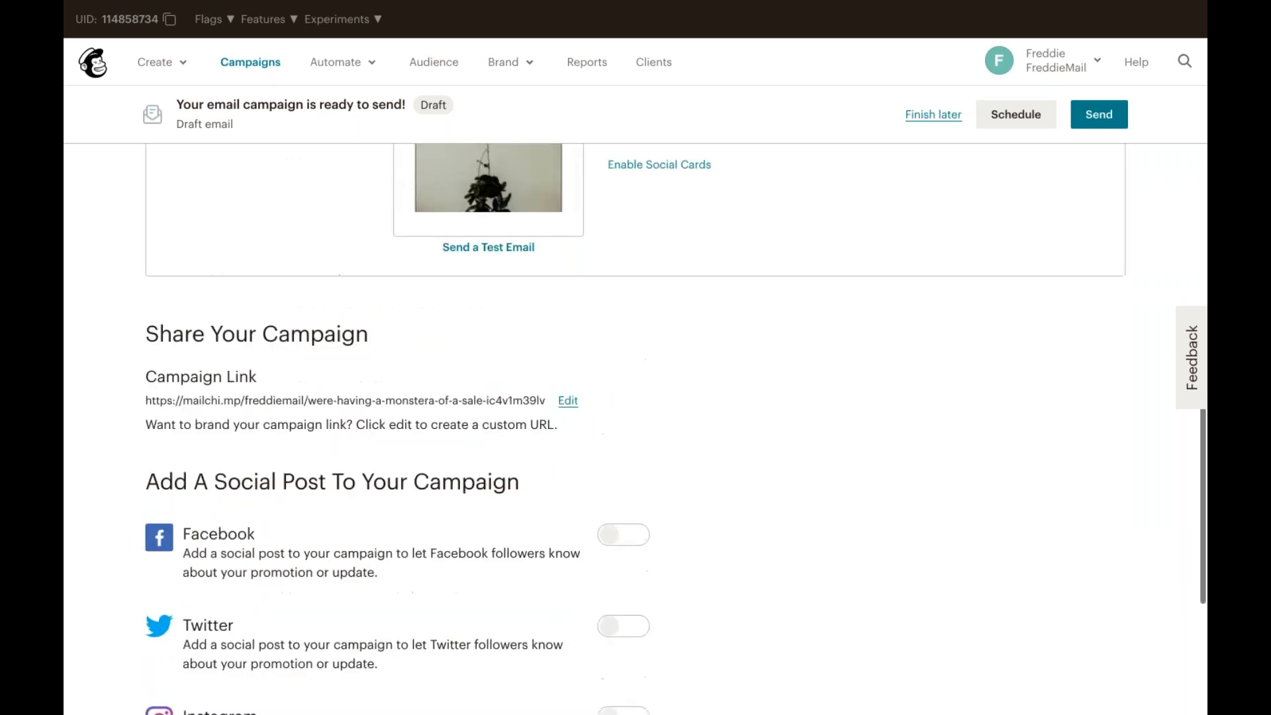
scroll(183, 654, up, 7)
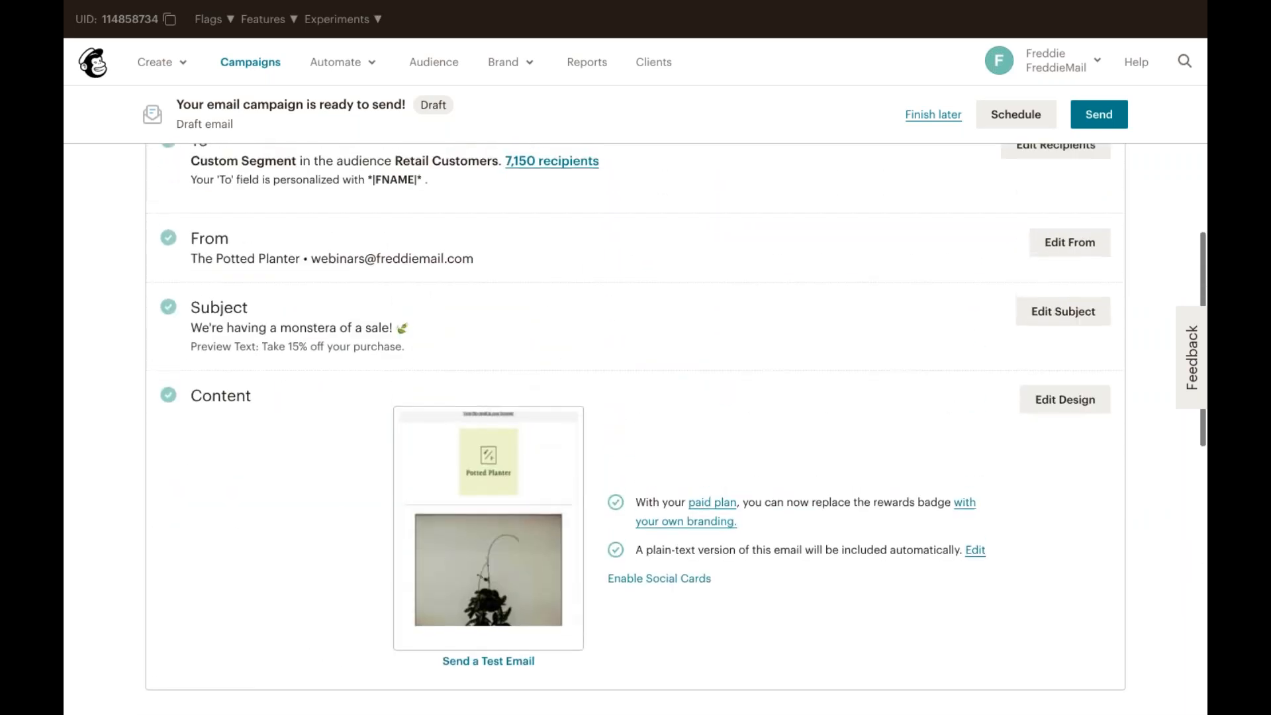
click(999, 124)
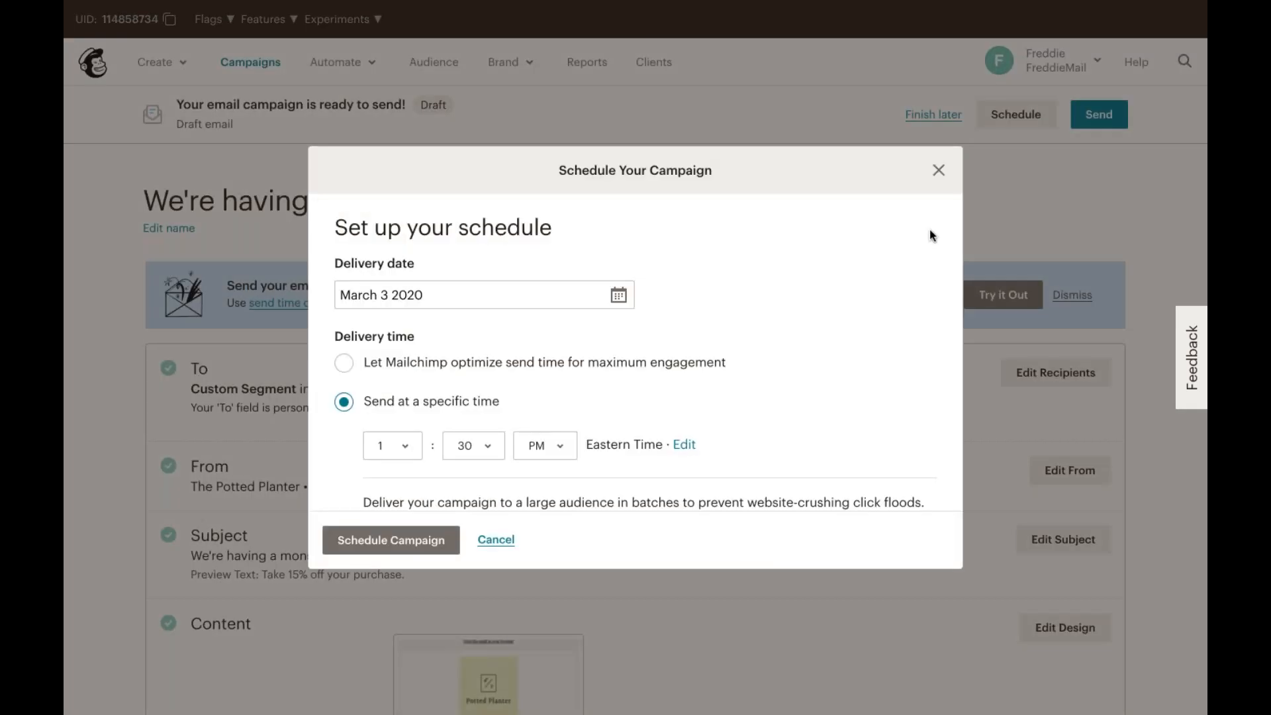
click(617, 296)
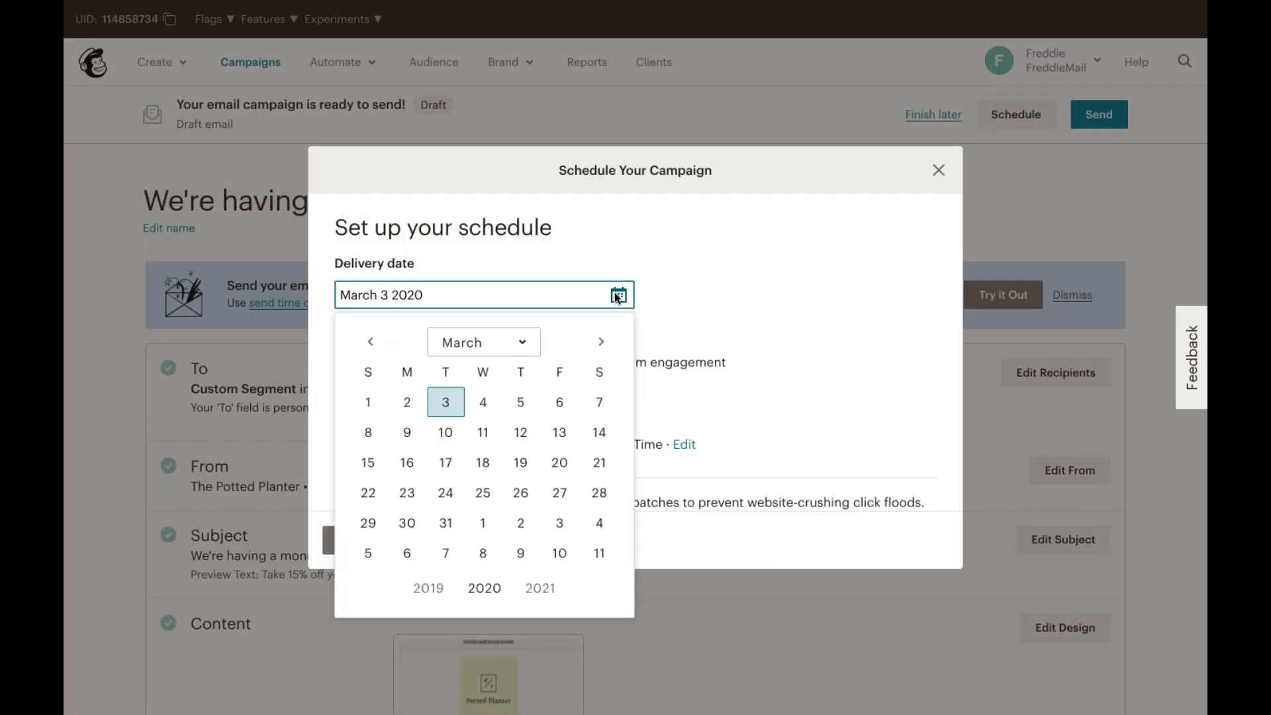
click(712, 295)
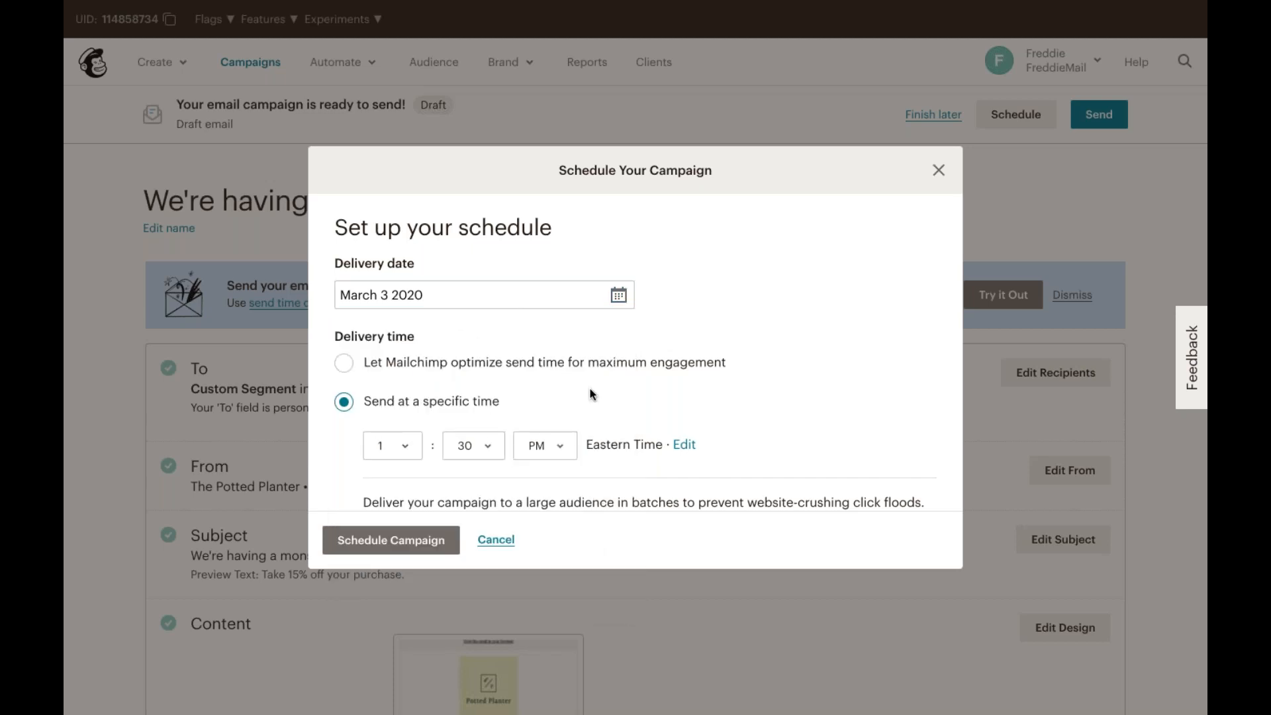
scroll(595, 392, down, 2)
scroll(614, 391, down, 2)
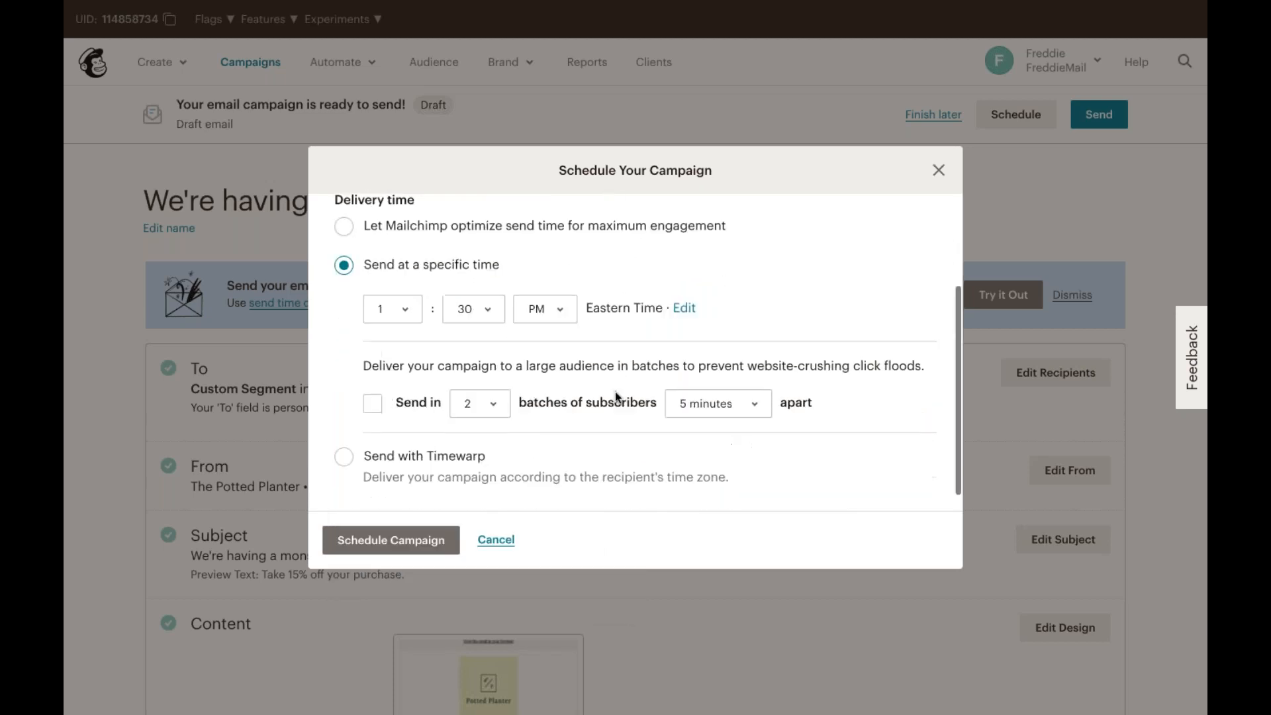
scroll(615, 391, down, 1)
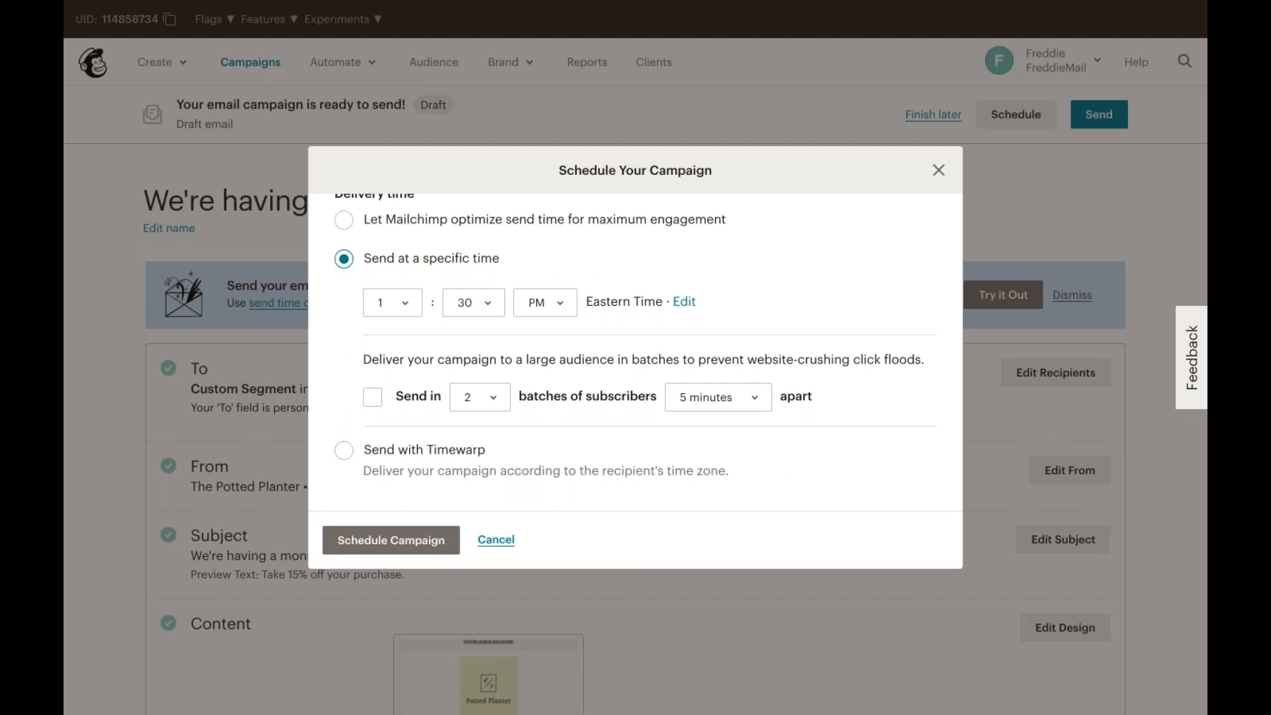
scroll(682, 319, up, 5)
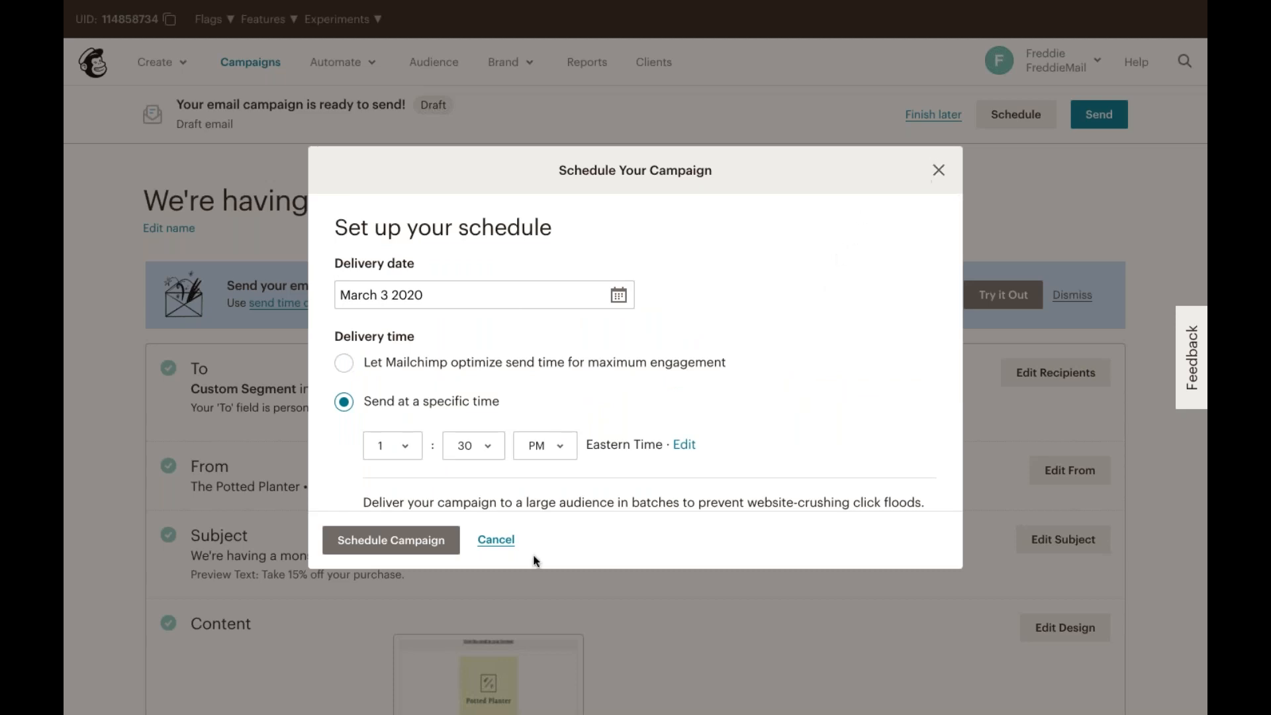
key(Escape)
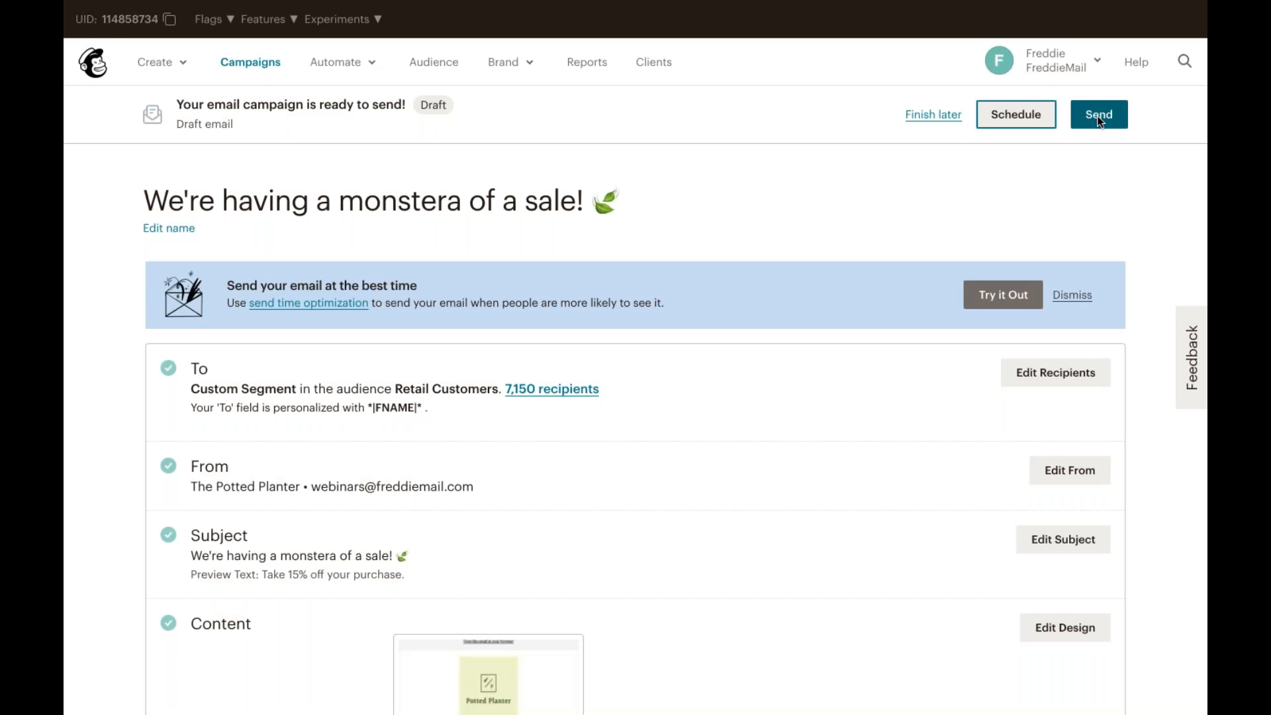
Step: Send the campaign now to the Retail Customers audience
click(1096, 117)
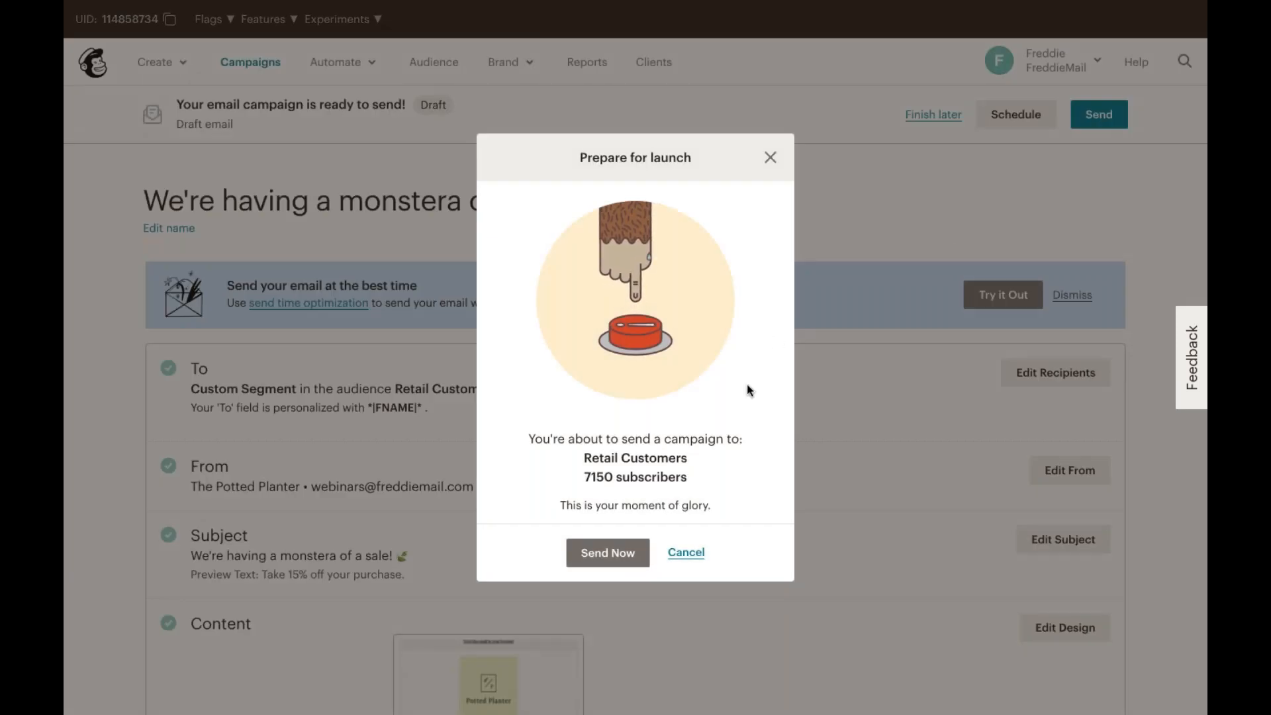
click(625, 553)
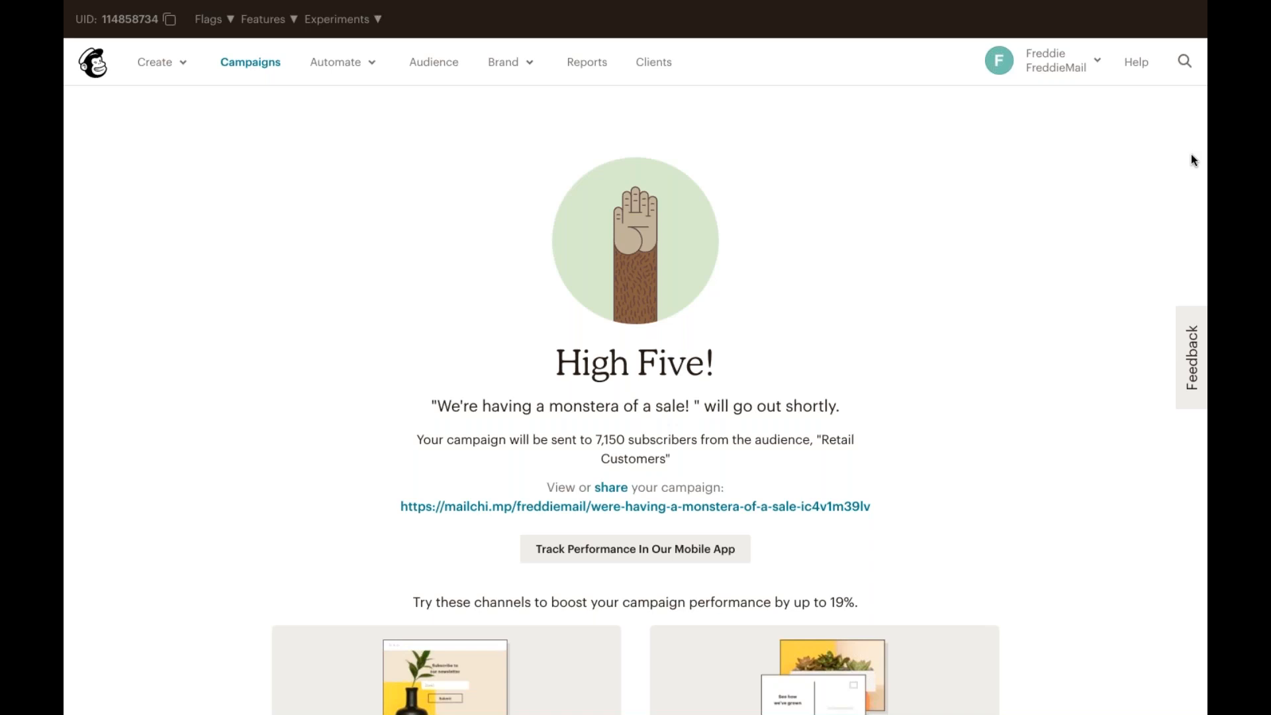
Step: Browse the Create and Automate menus and open the Campaigns list
key(super+Tab)
click(185, 61)
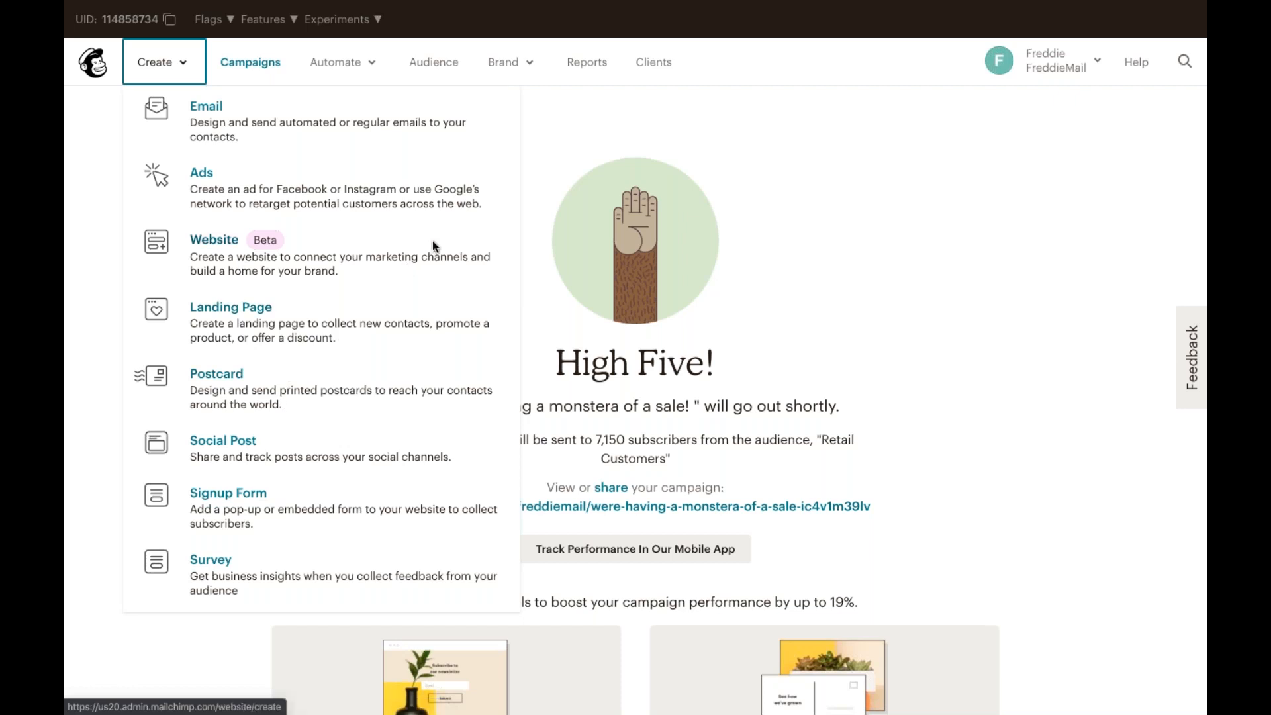
click(550, 126)
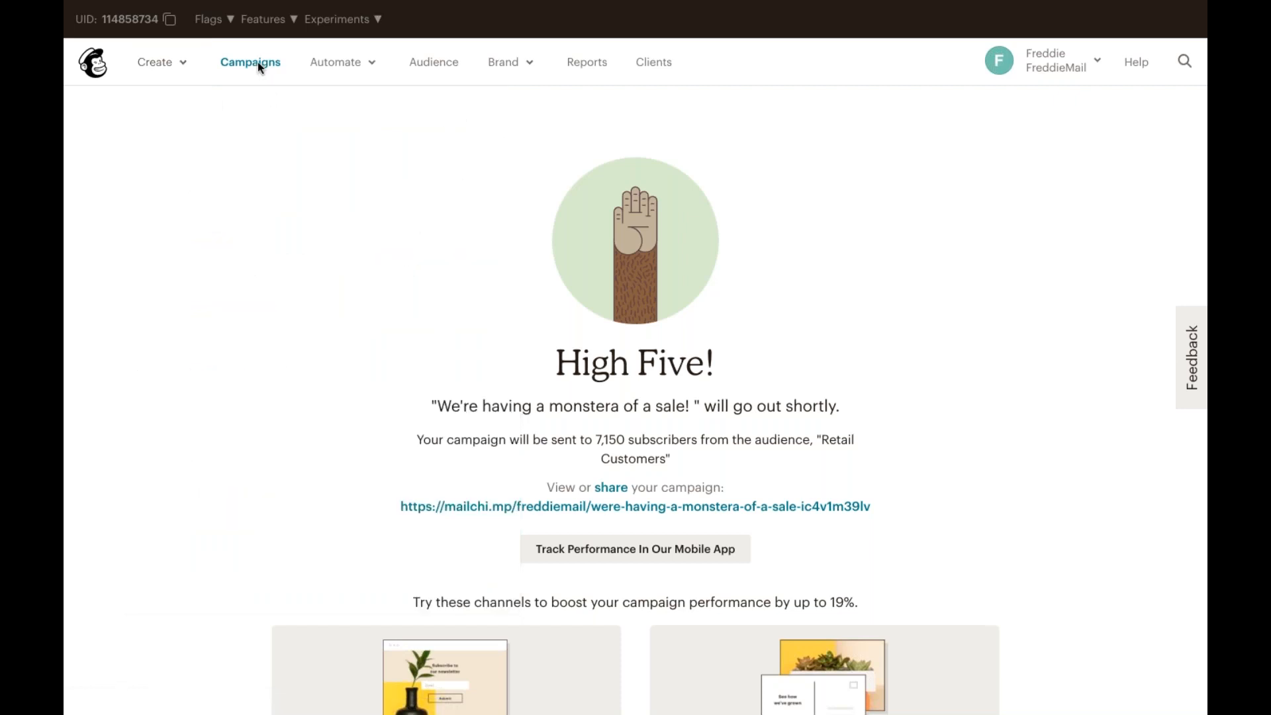
click(257, 62)
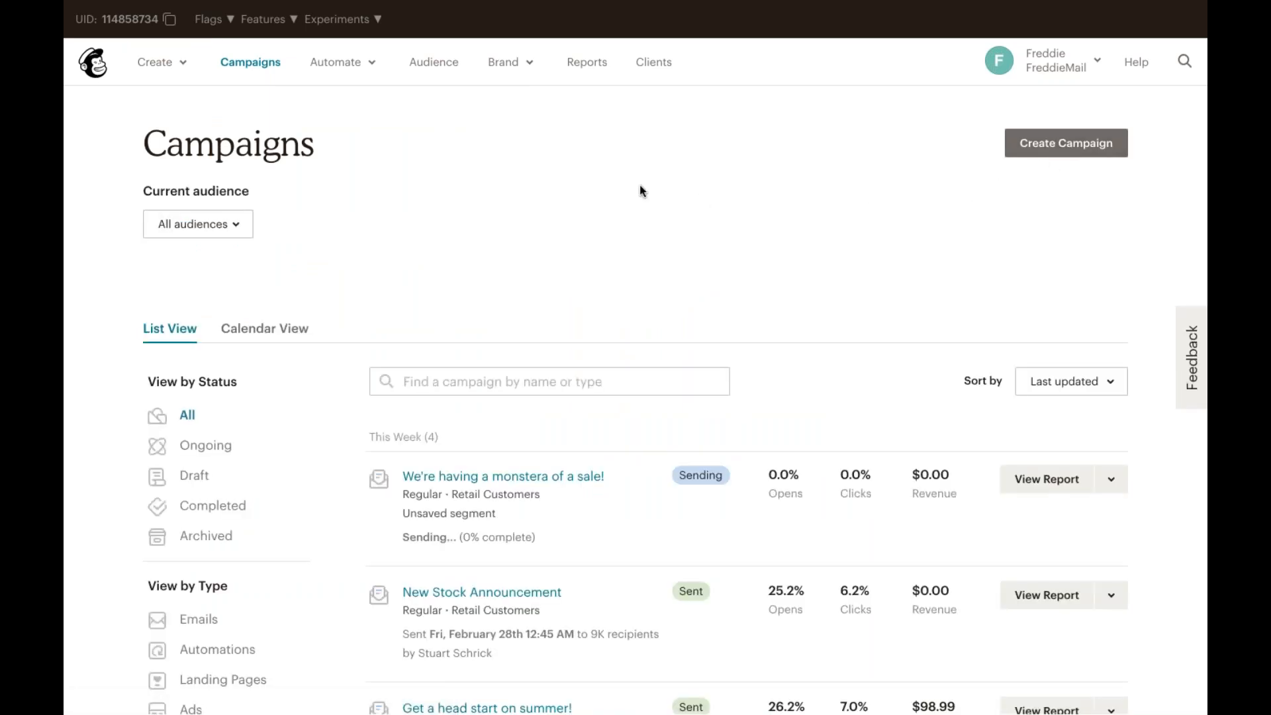
click(354, 65)
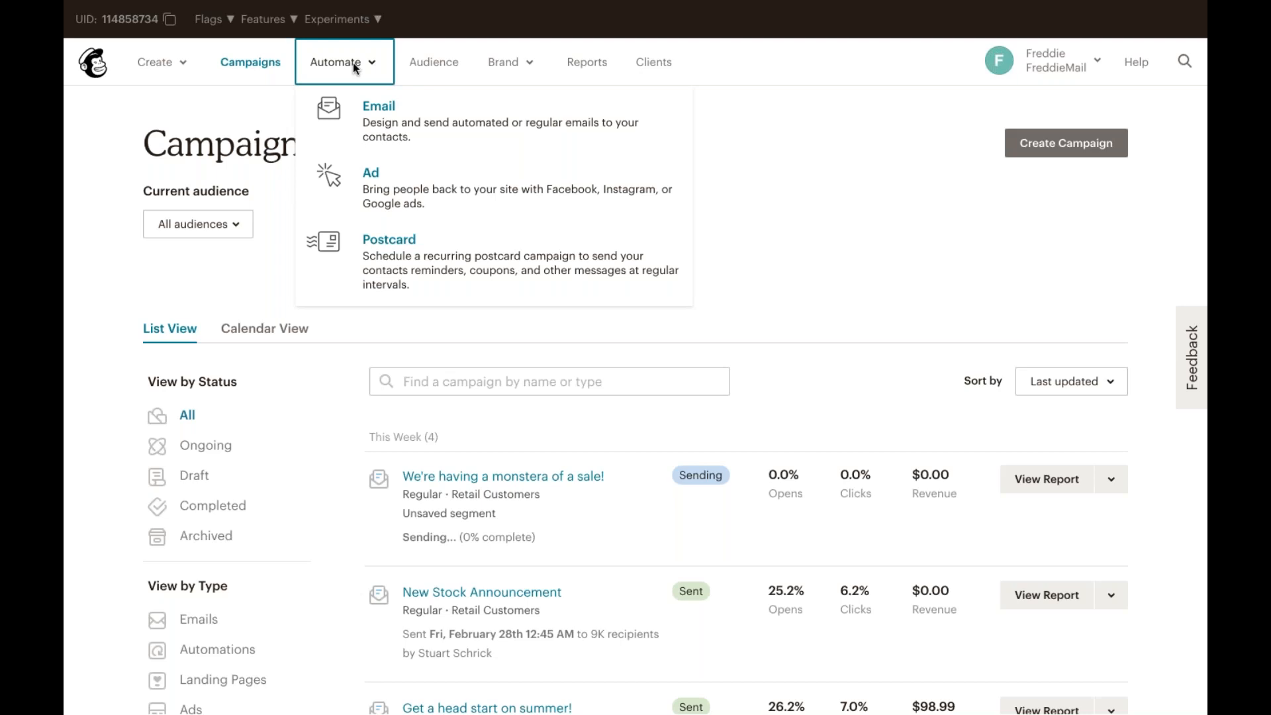
Step: Start a new email campaign and switch to the Automated email types
click(1051, 138)
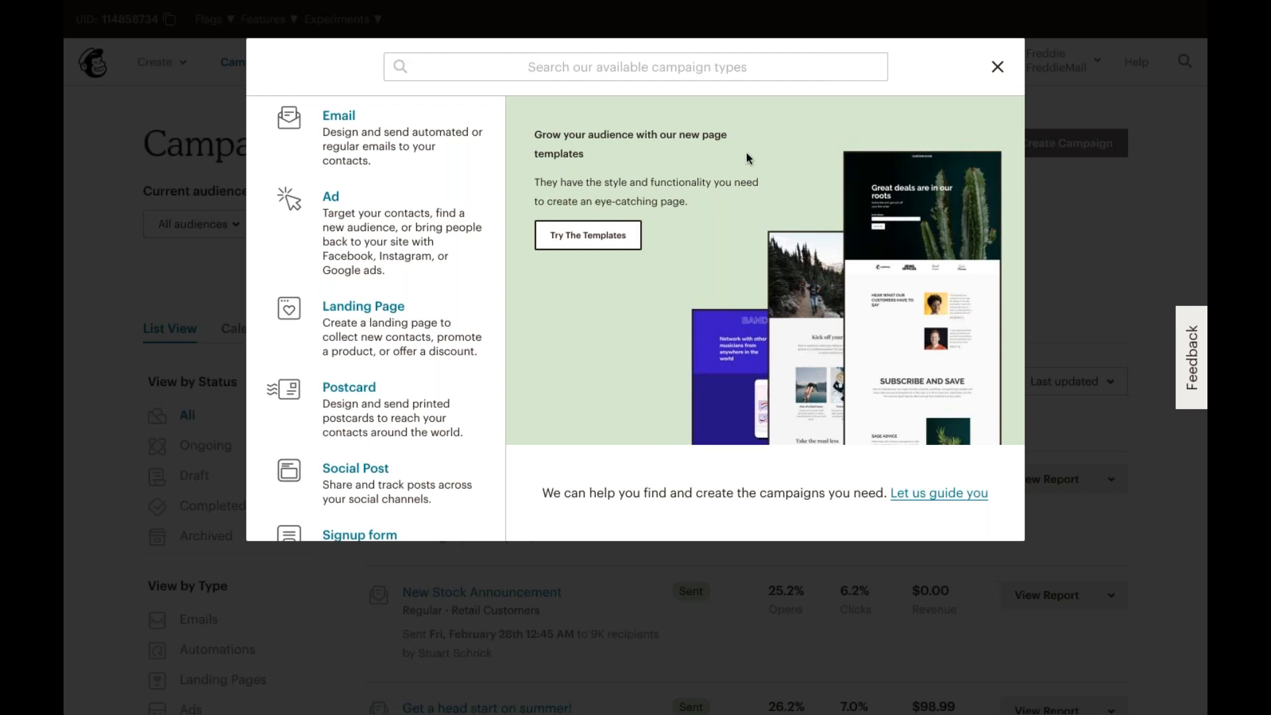
click(389, 130)
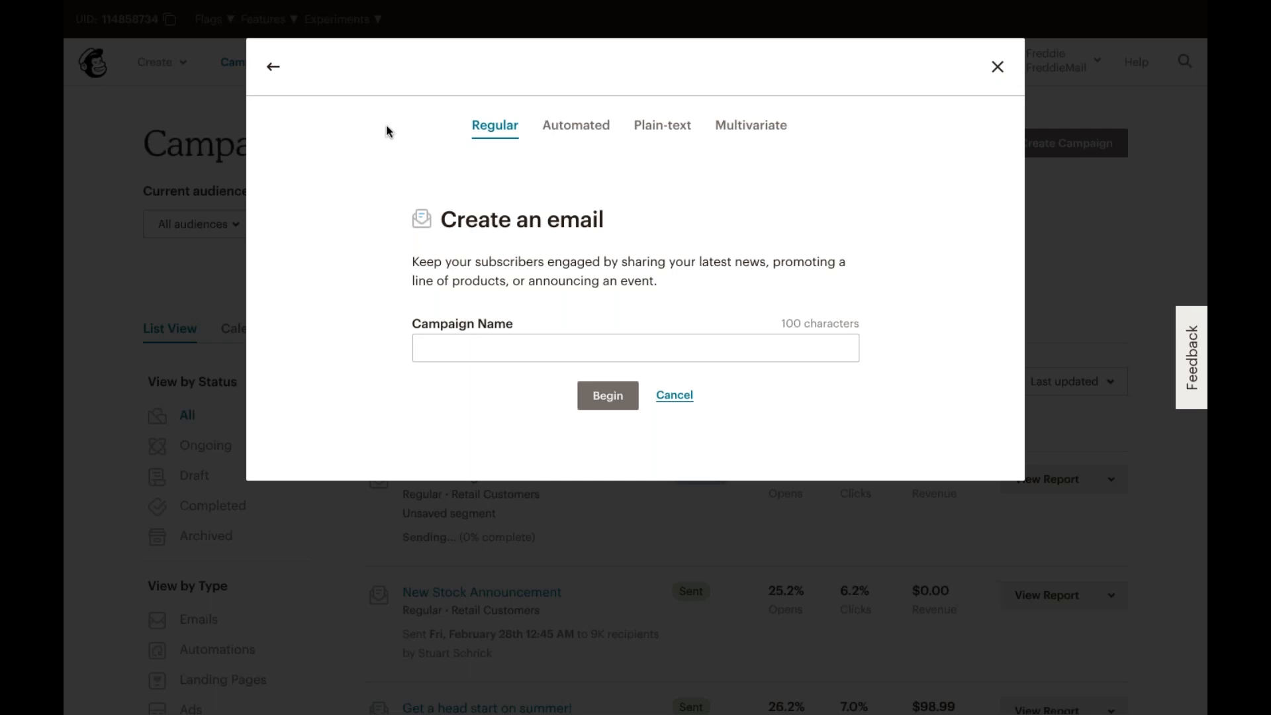
click(574, 130)
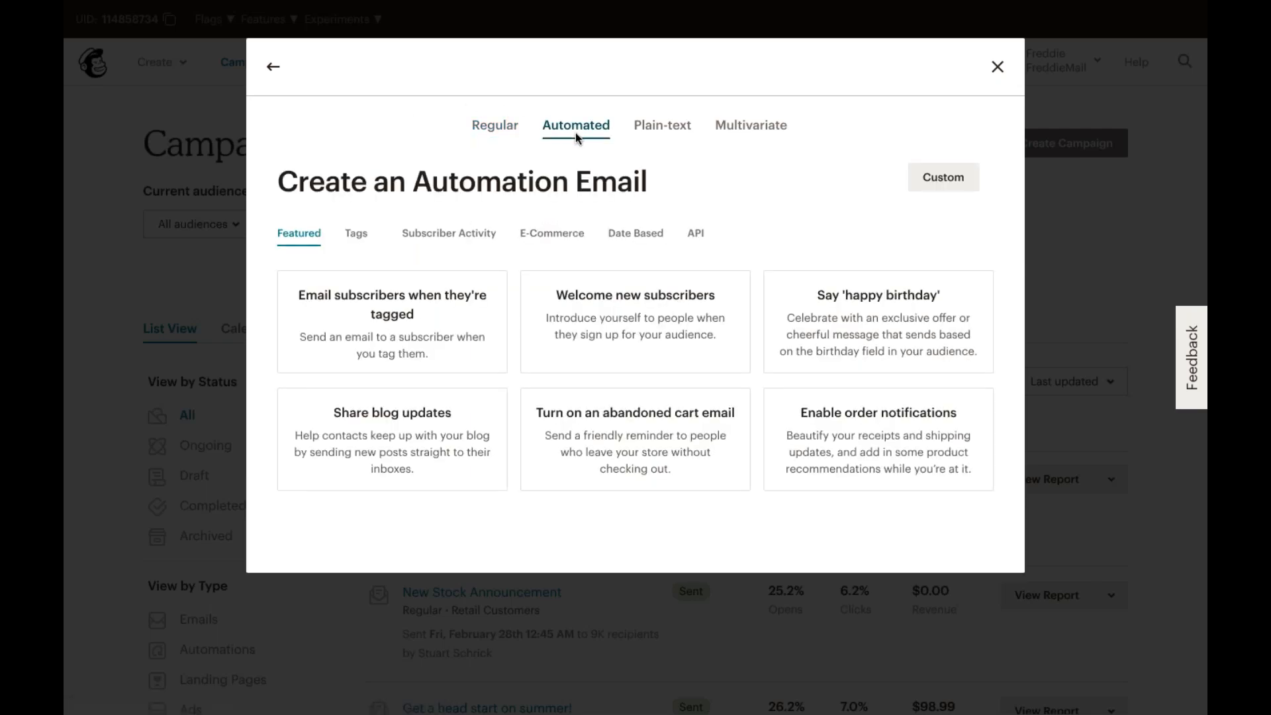
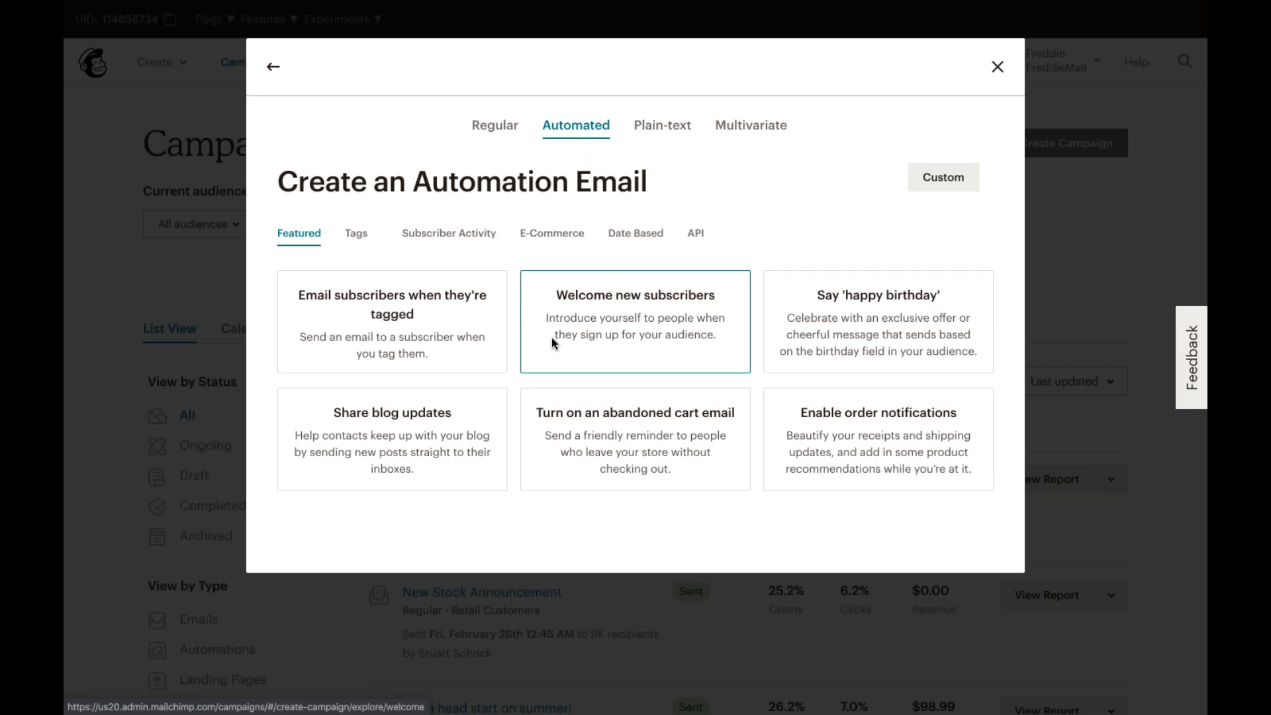
Step: Browse the E-Commerce automation emails, then the Plain-text and Multivariate email options
click(558, 235)
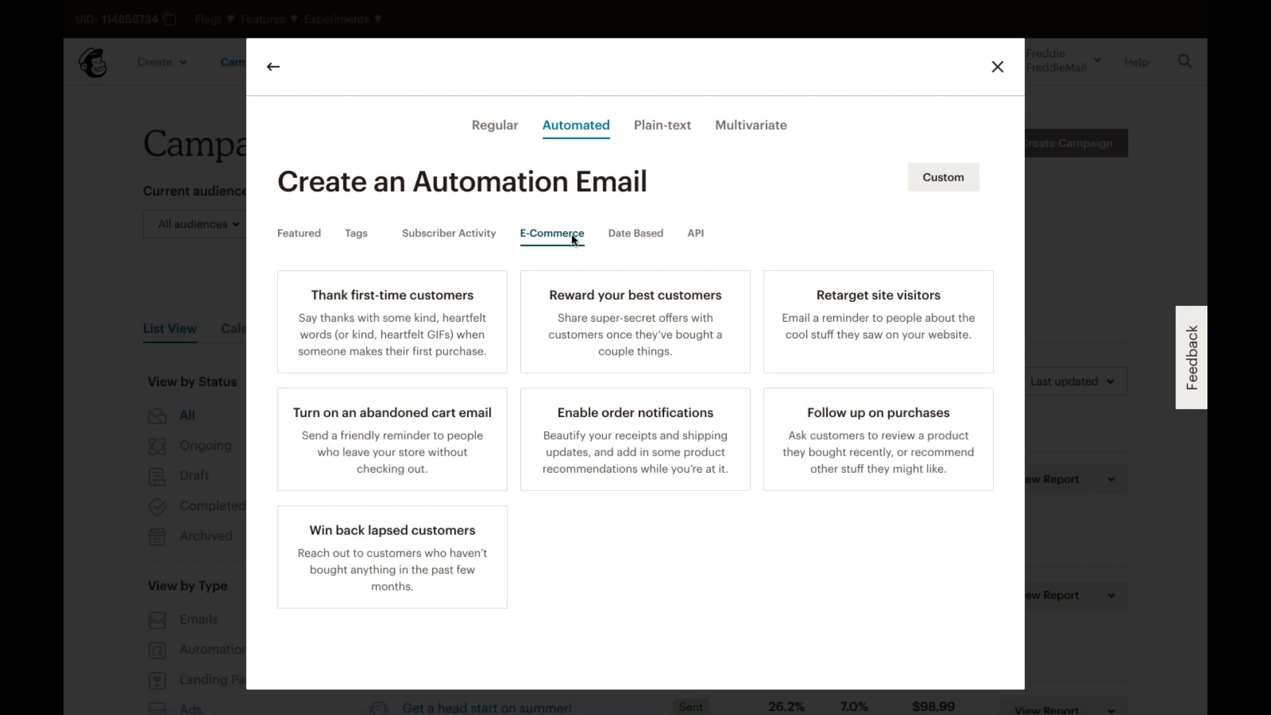
click(667, 134)
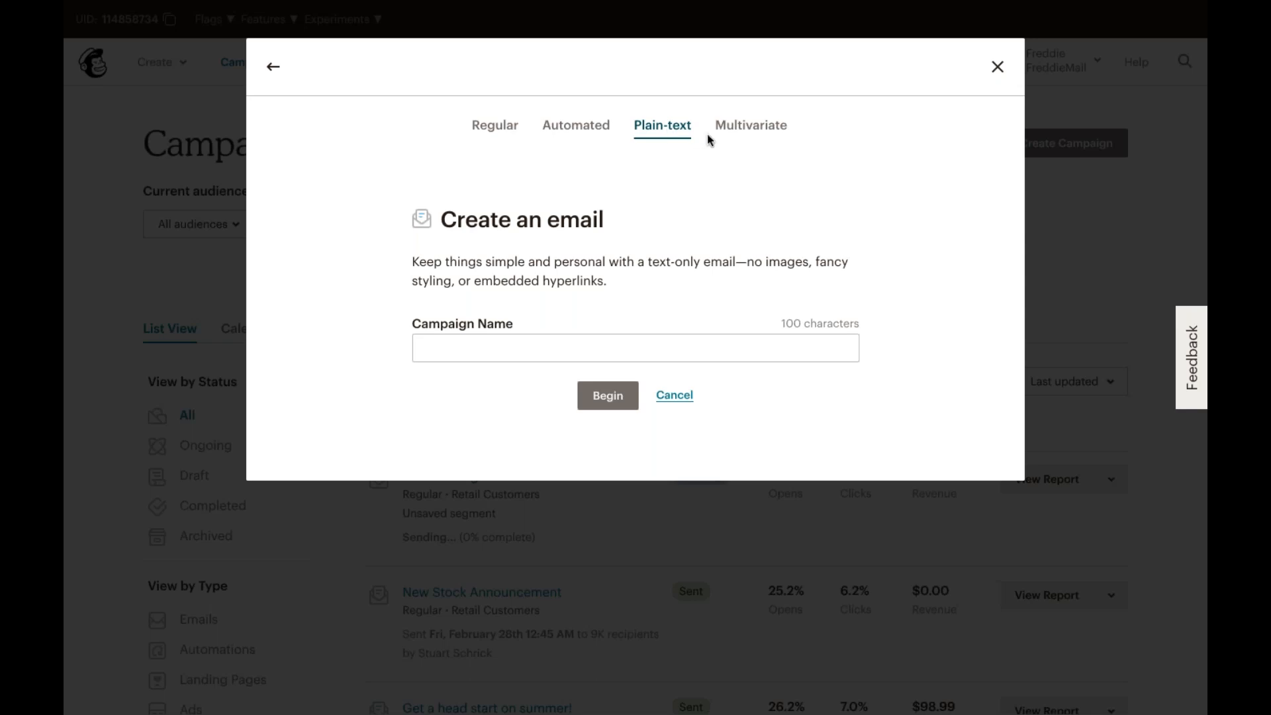
click(730, 137)
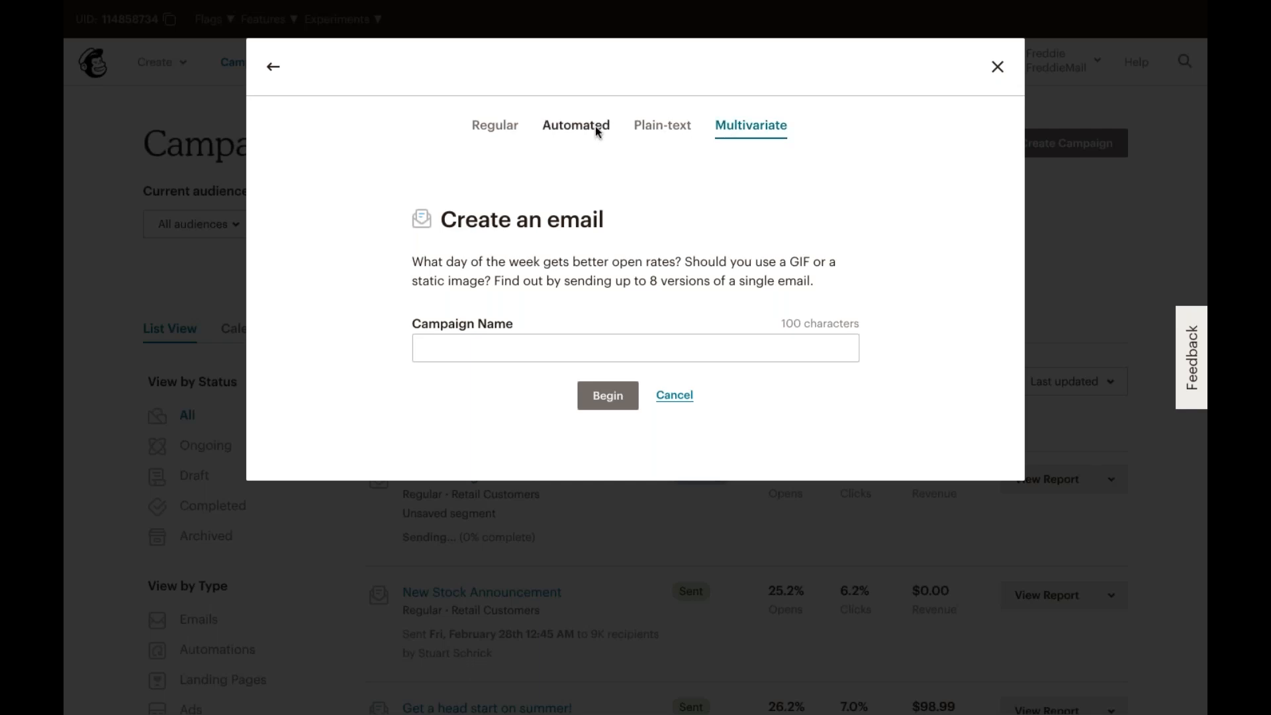
Step: Return to the campaign types and view the Facebook / Instagram and Google remarketing ad options
click(276, 73)
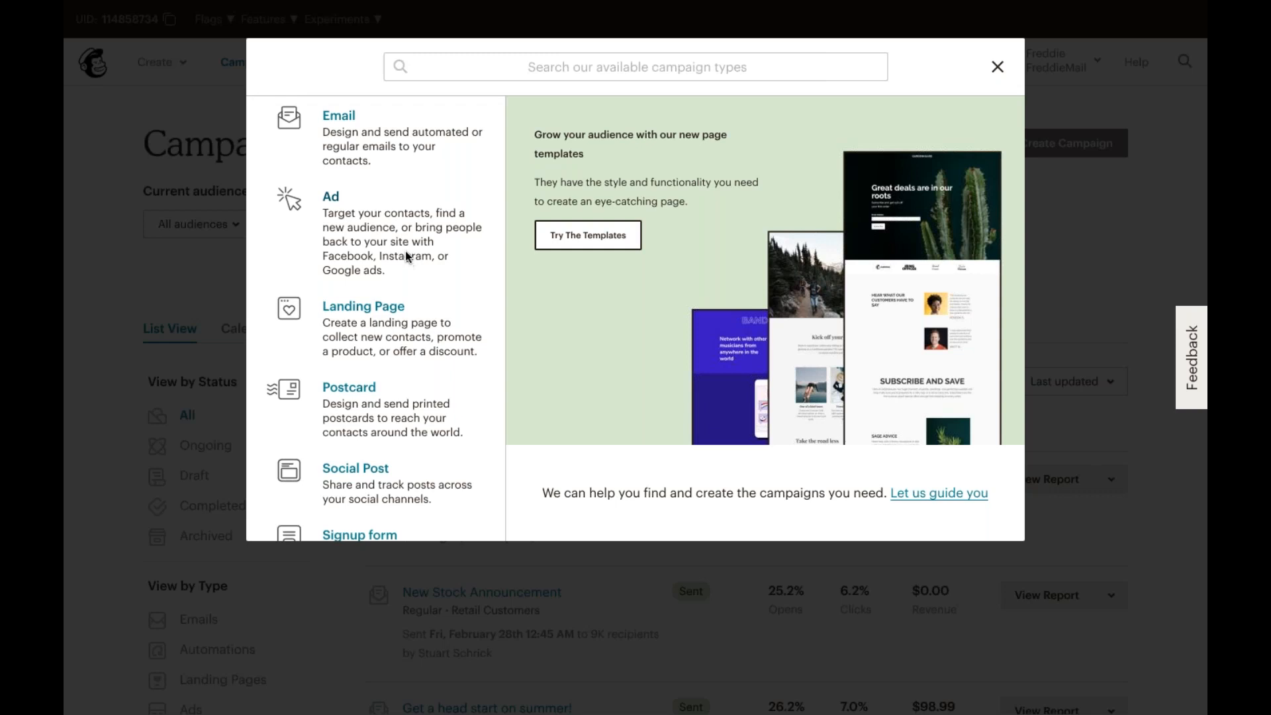
click(405, 246)
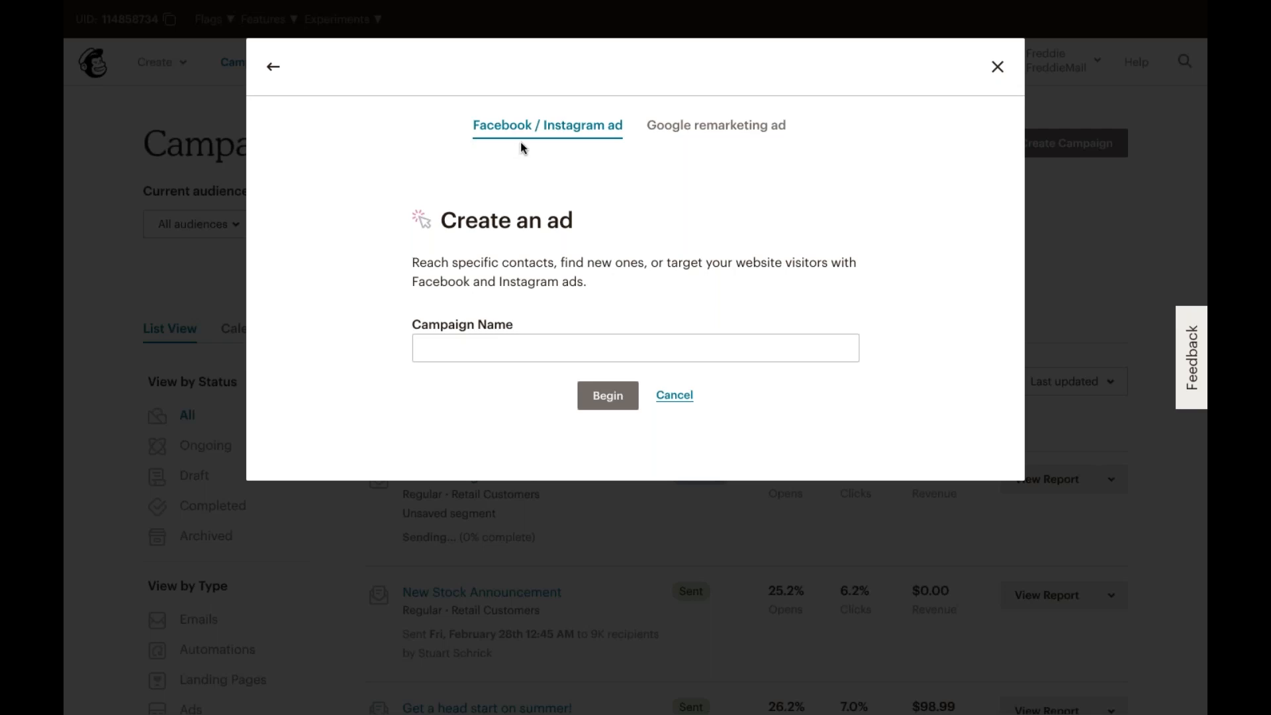
click(698, 123)
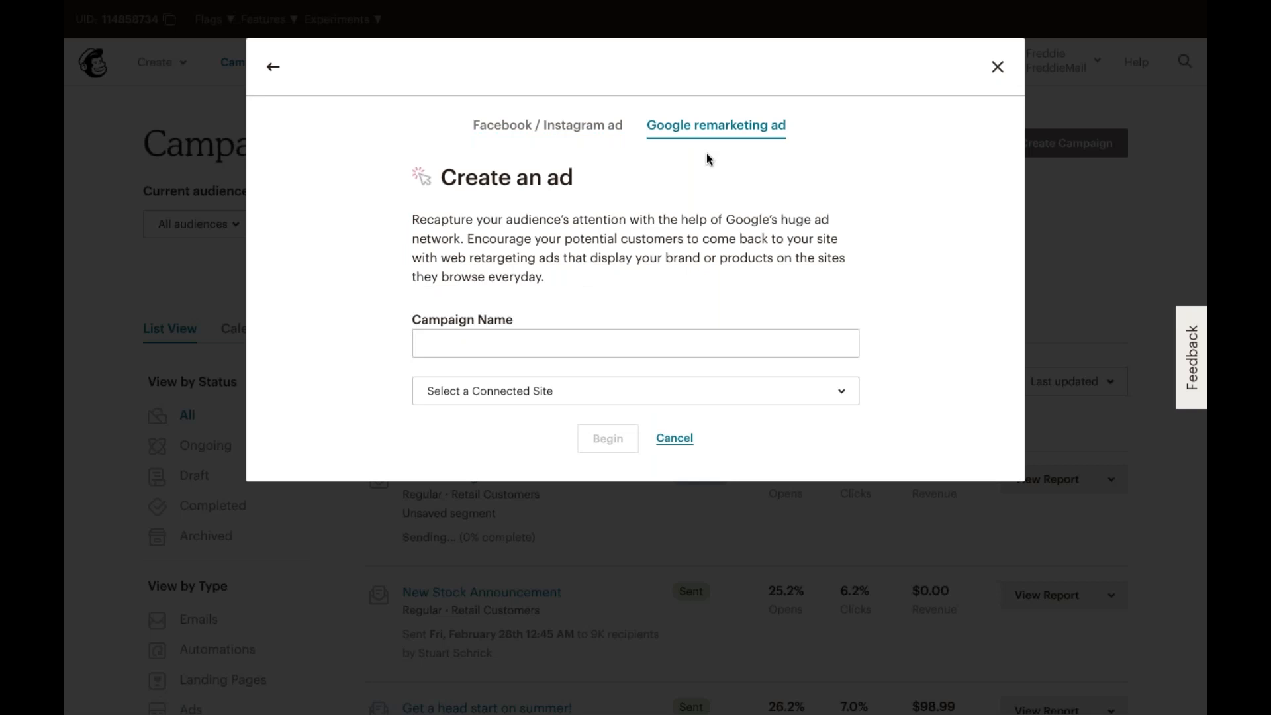
click(274, 71)
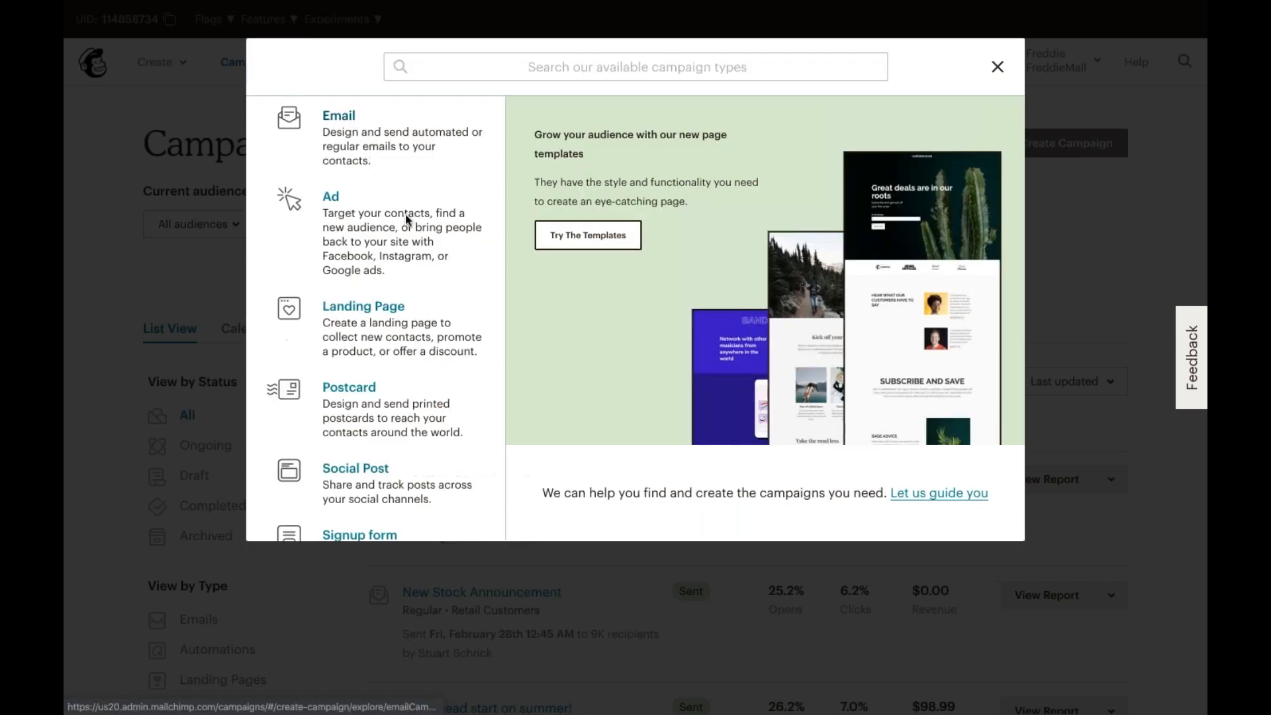
Step: Preview the Landing Page and Postcard campaign creation forms, returning to the campaign type list each time
click(421, 323)
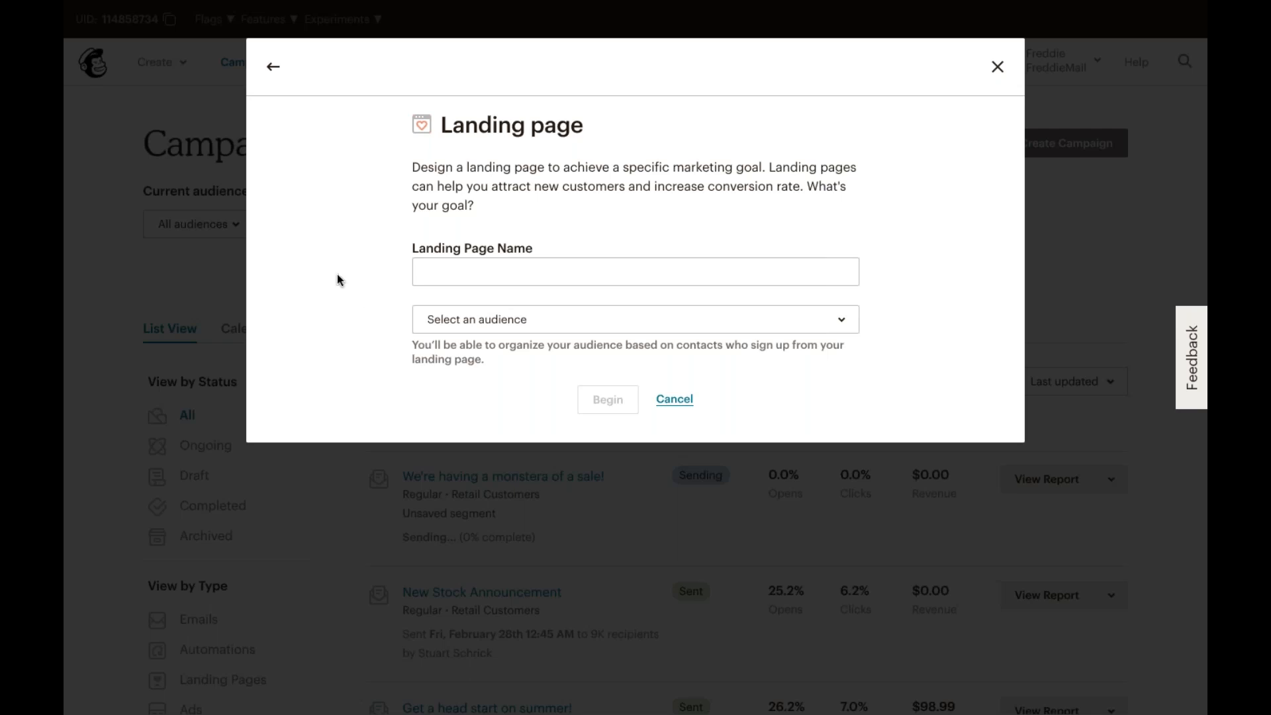
click(270, 66)
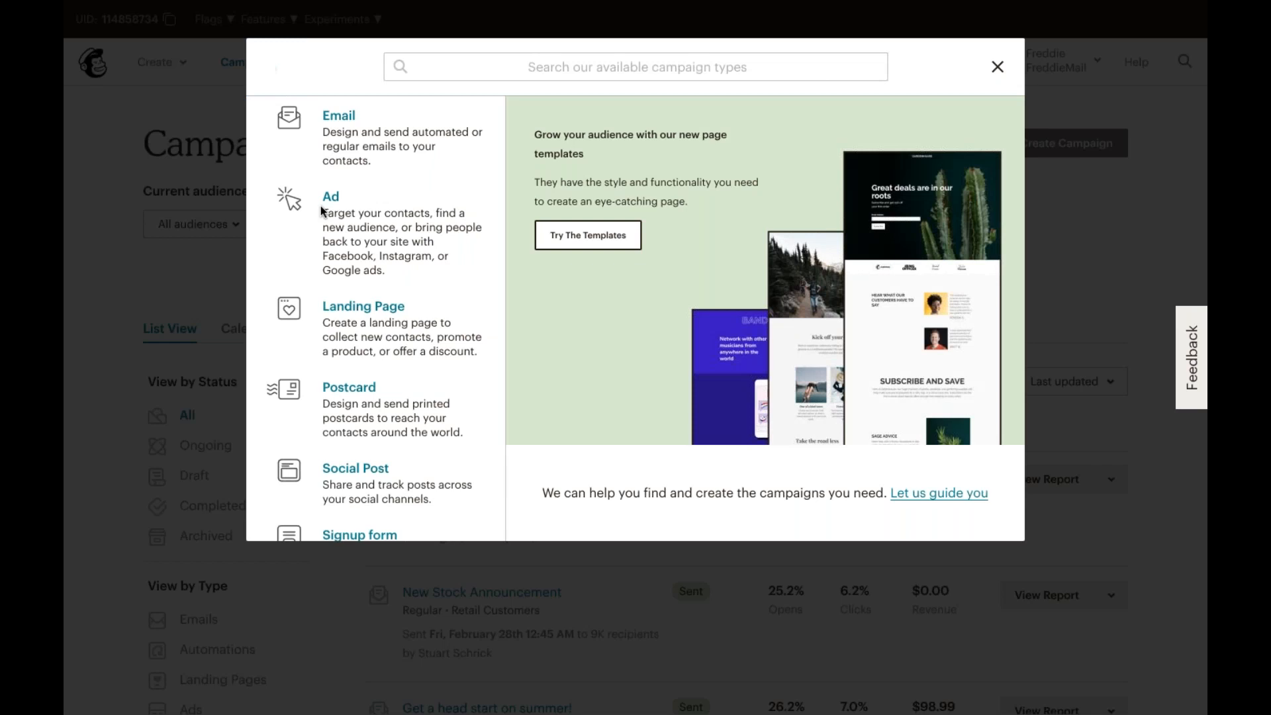
click(372, 403)
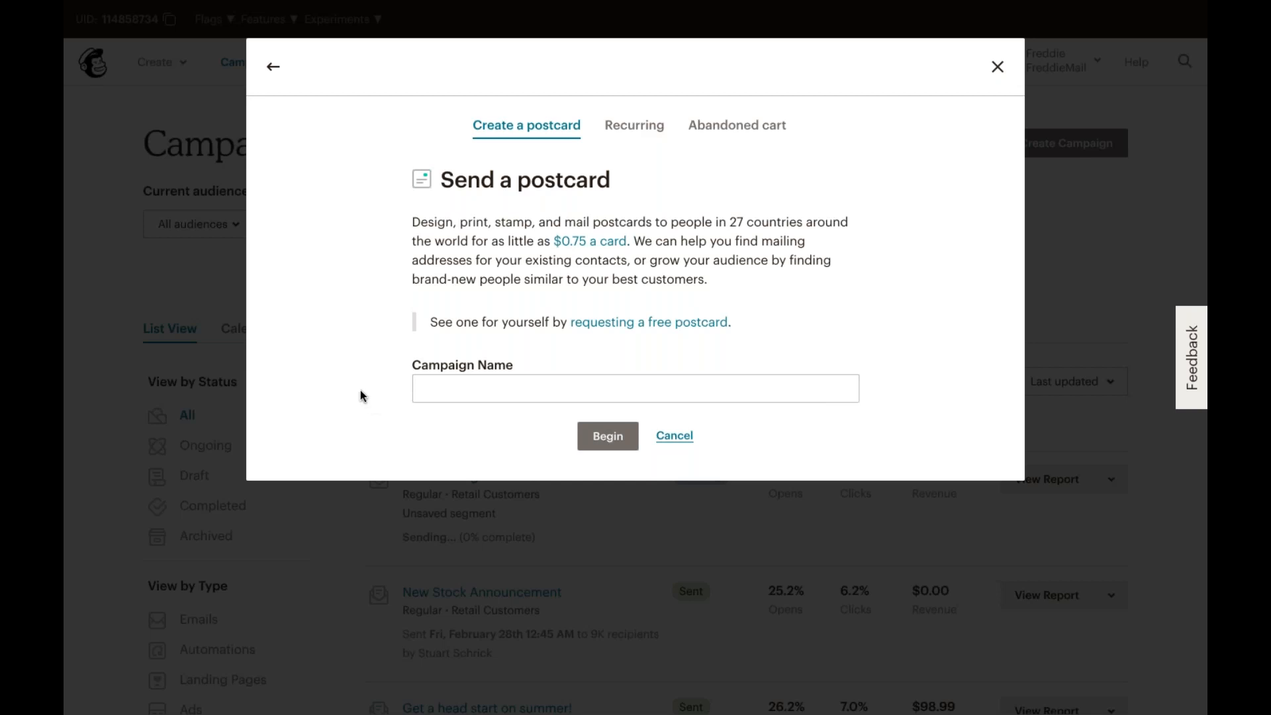
click(274, 69)
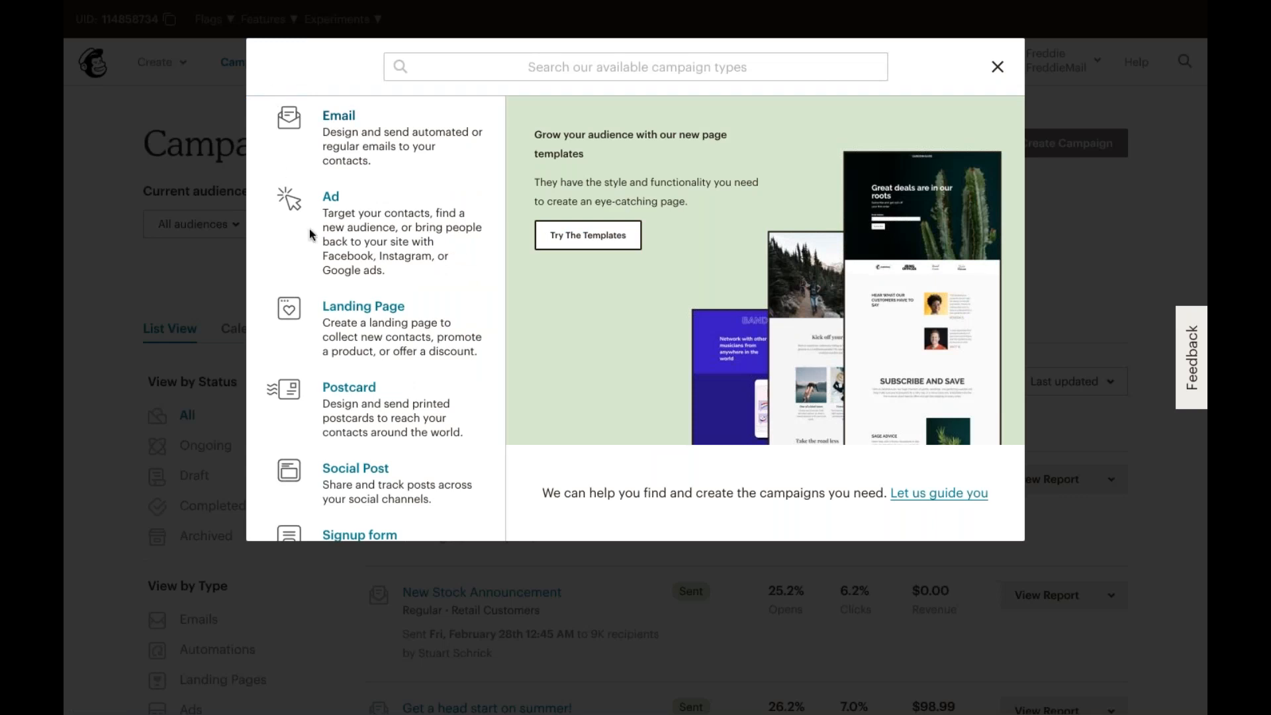
Step: Scroll the campaign type list and preview the Social Post and remaining campaign types
scroll(388, 445, down, 1)
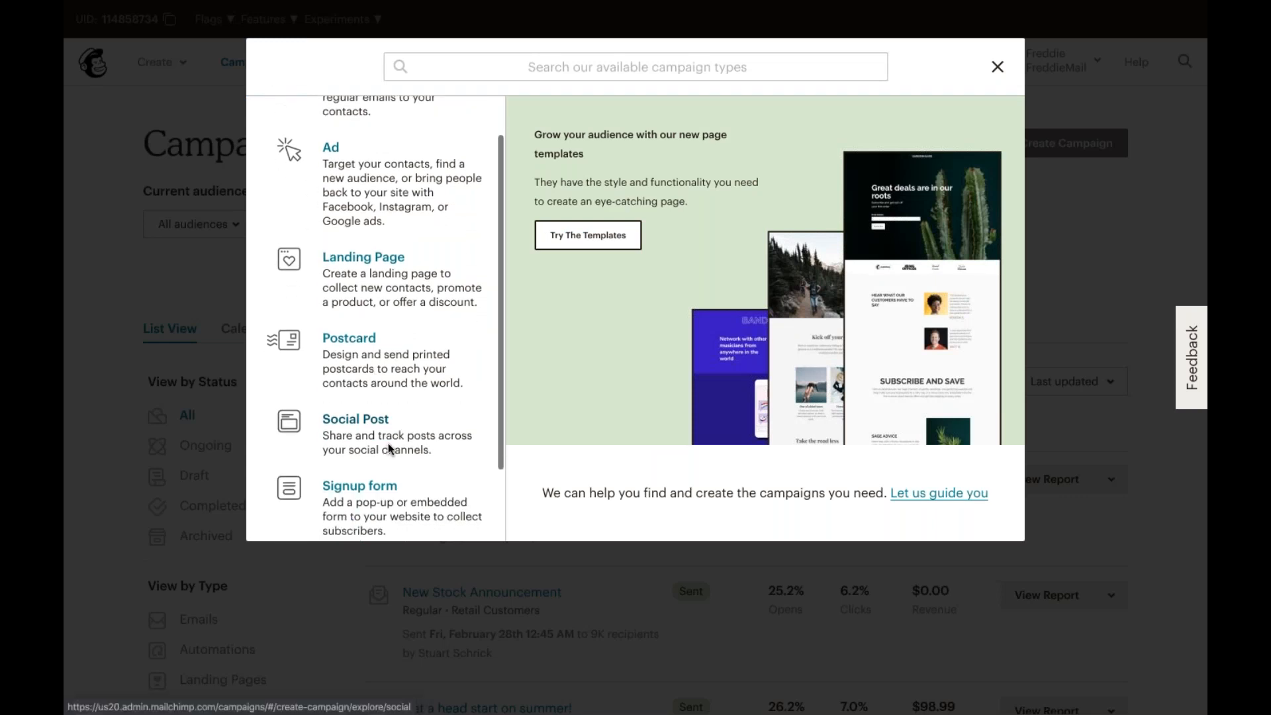
click(388, 445)
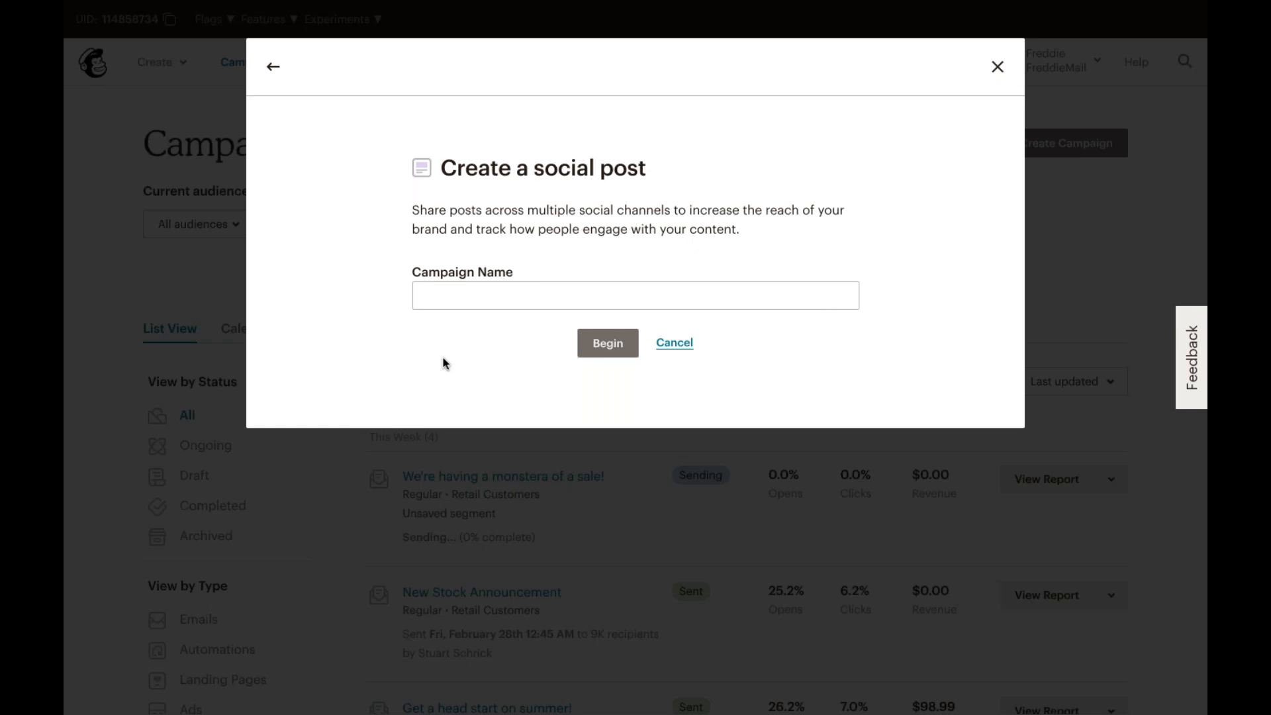
click(275, 70)
scroll(383, 292, down, 2)
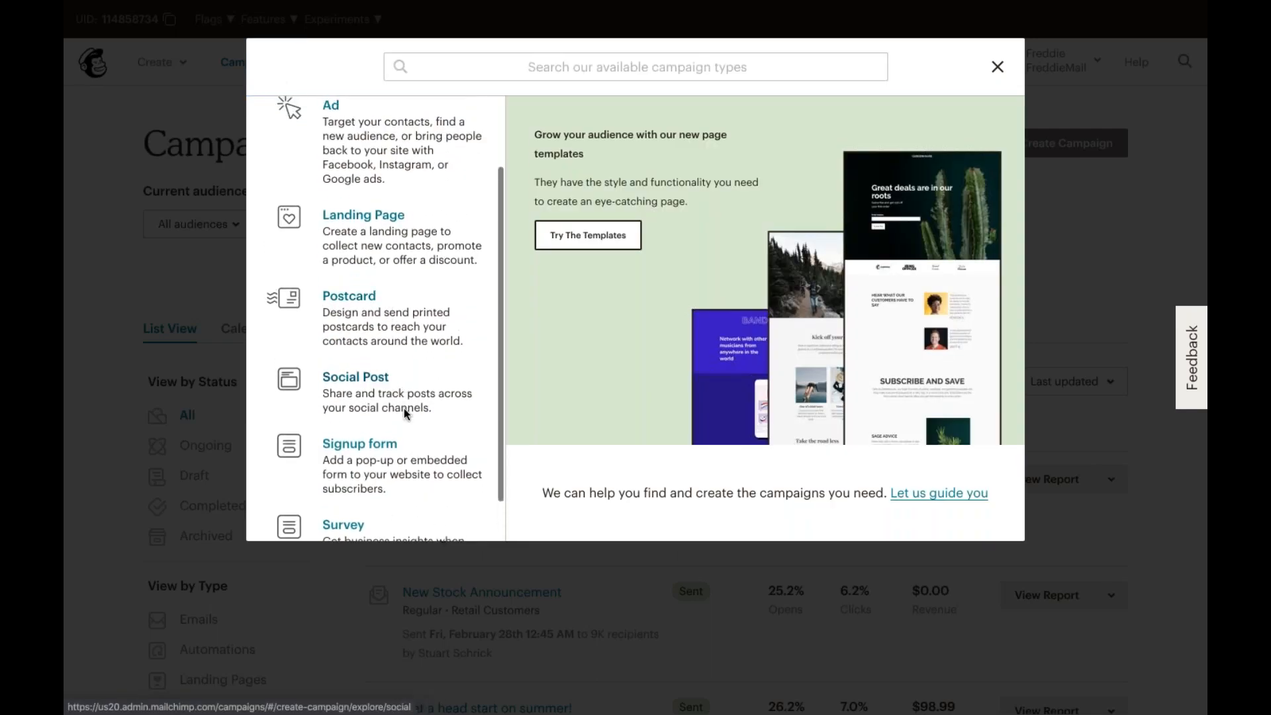
click(400, 447)
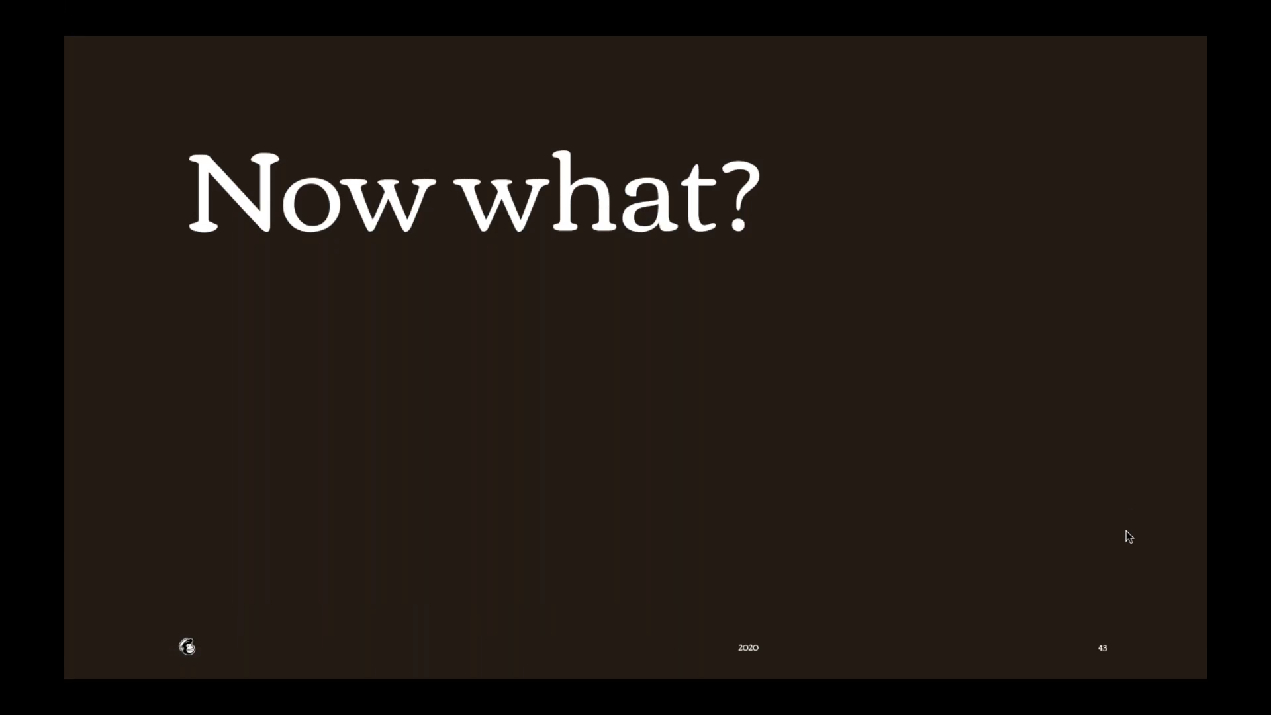
key(Right)
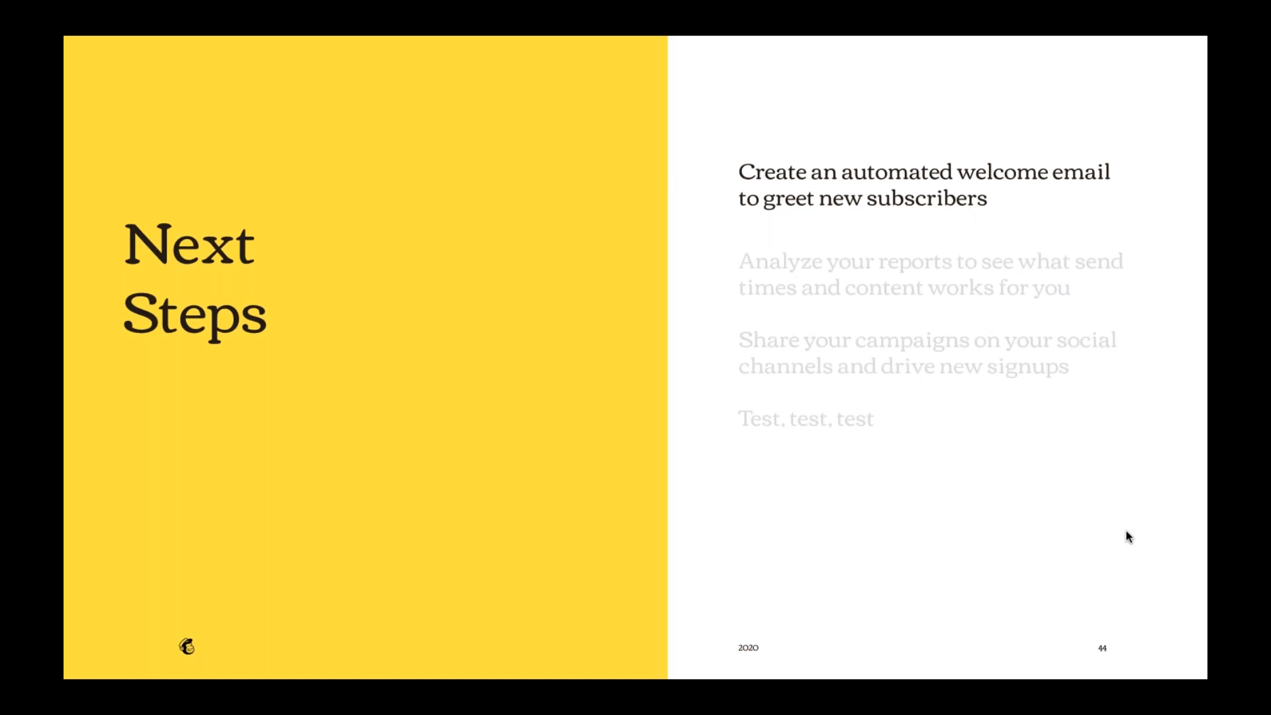
click(1126, 531)
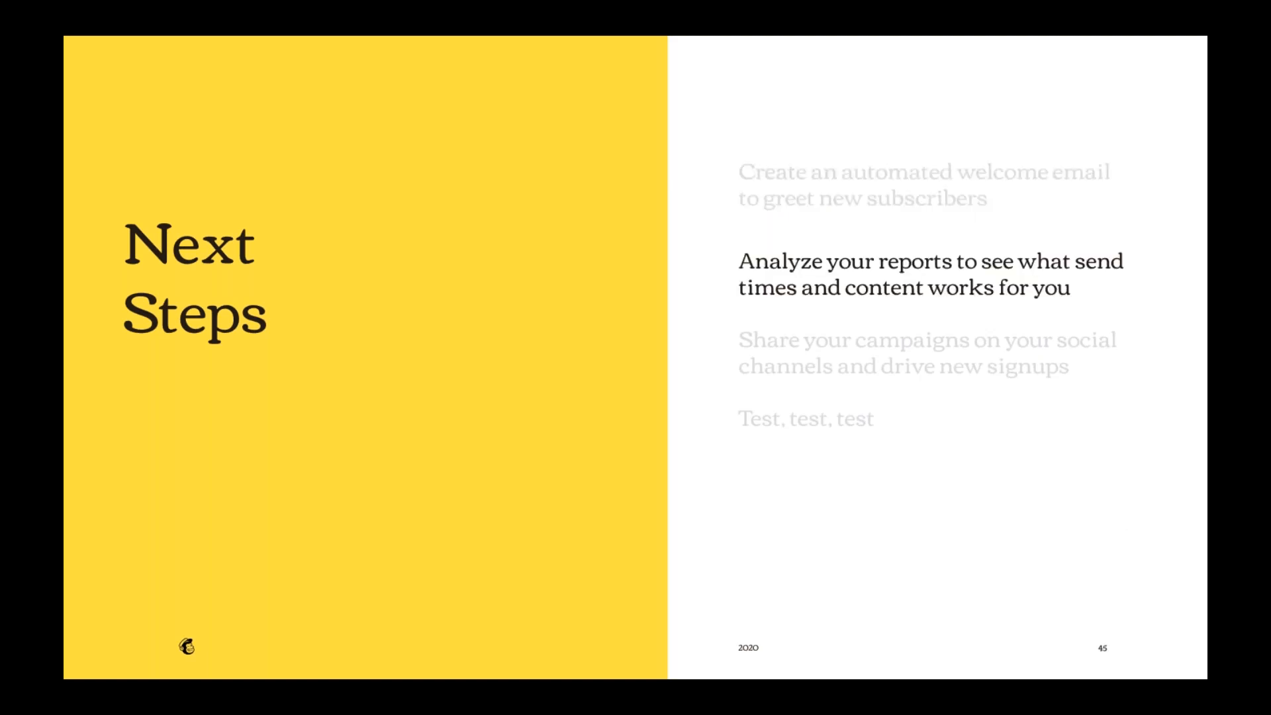